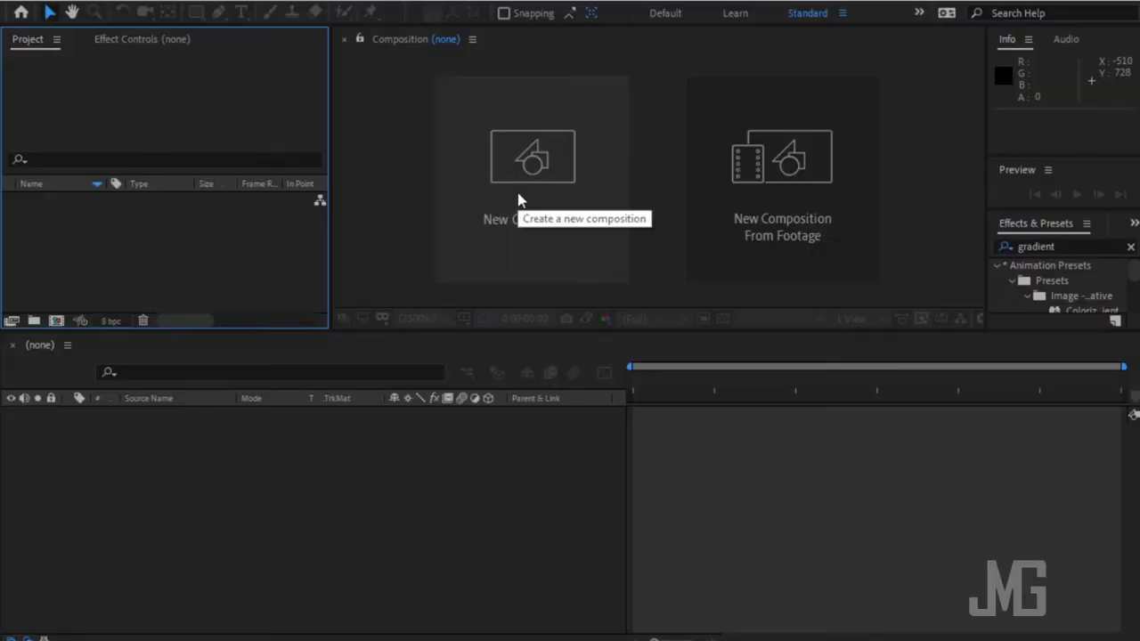
Create Comp 1 as a 500 × 500 px, 24 fps composition.
left_click(516, 191)
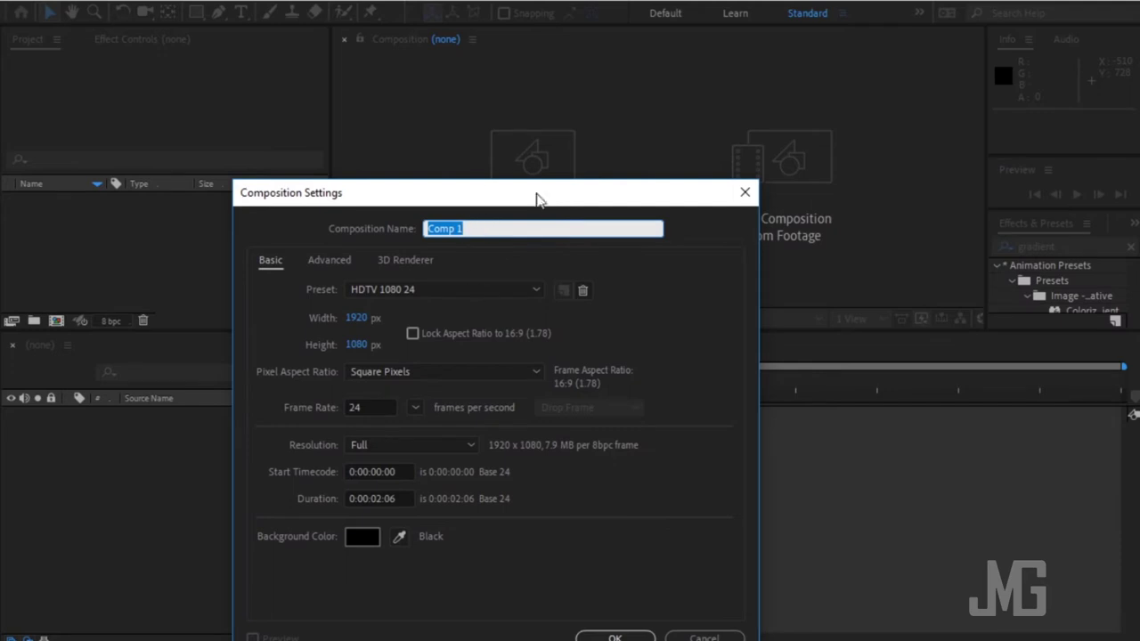
left_click(357, 318)
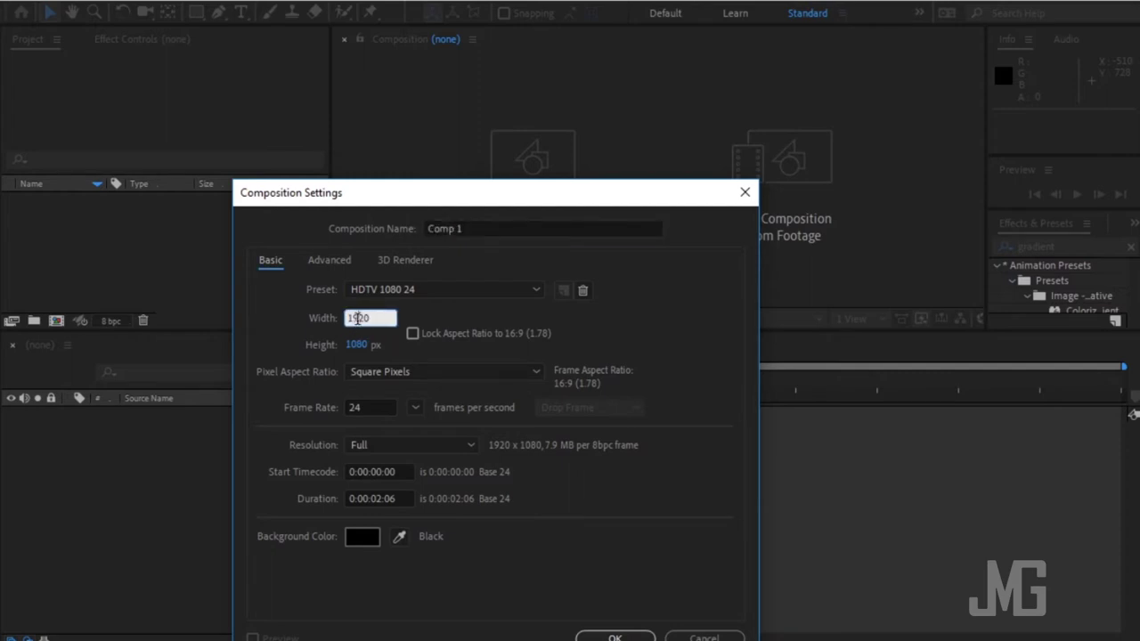
left_click(323, 320)
left_click(356, 319)
type("500")
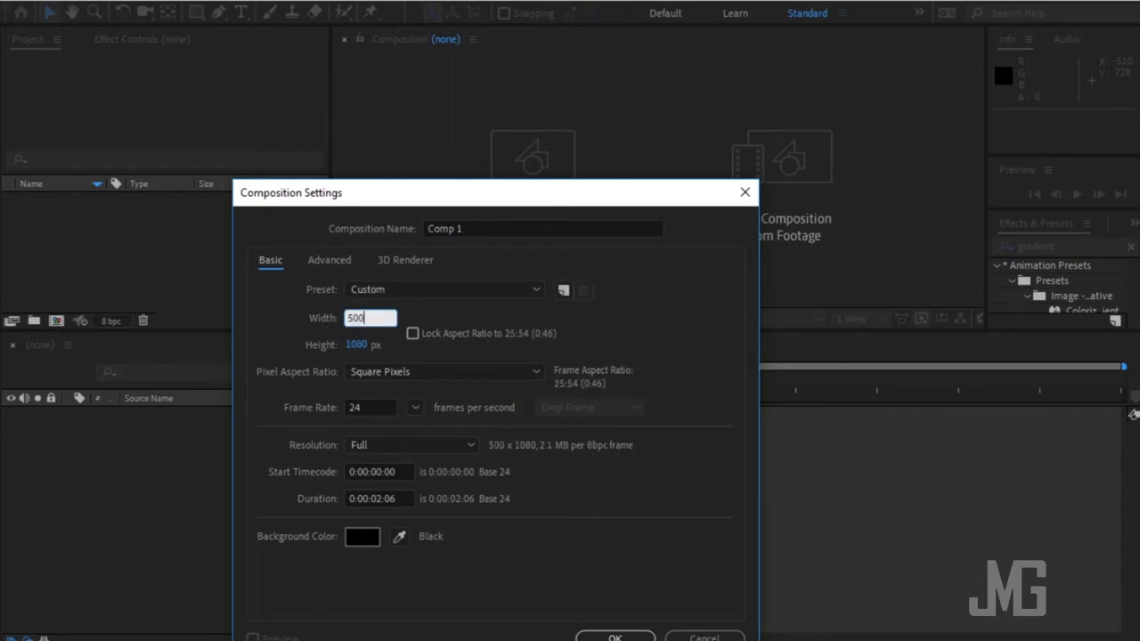
left_click(354, 345)
type("500")
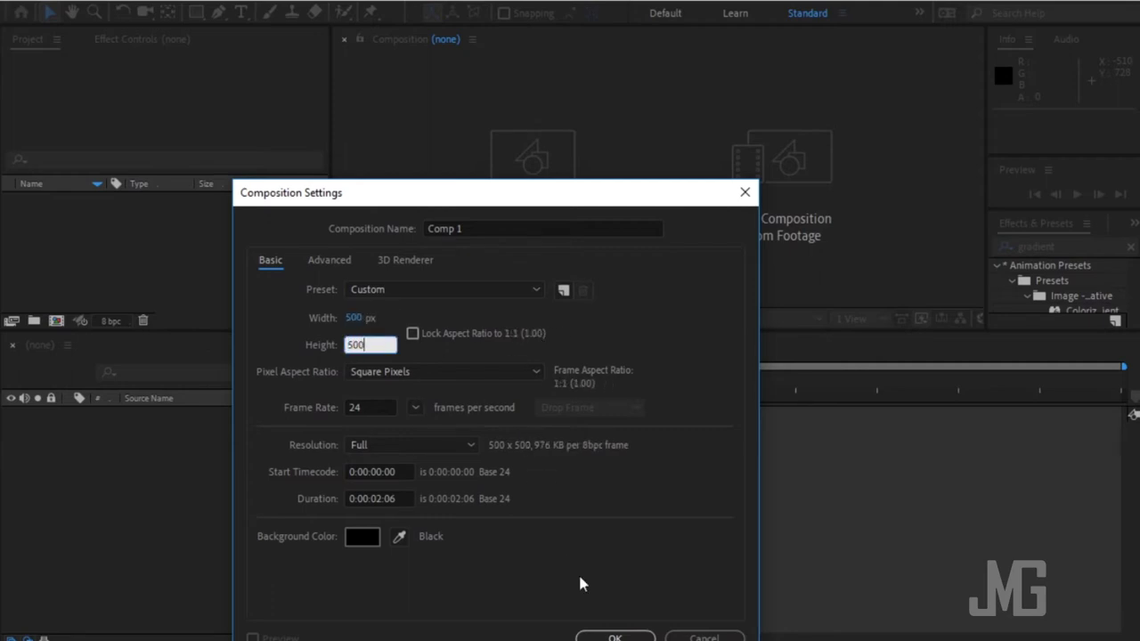
left_click(615, 638)
right_click(87, 244)
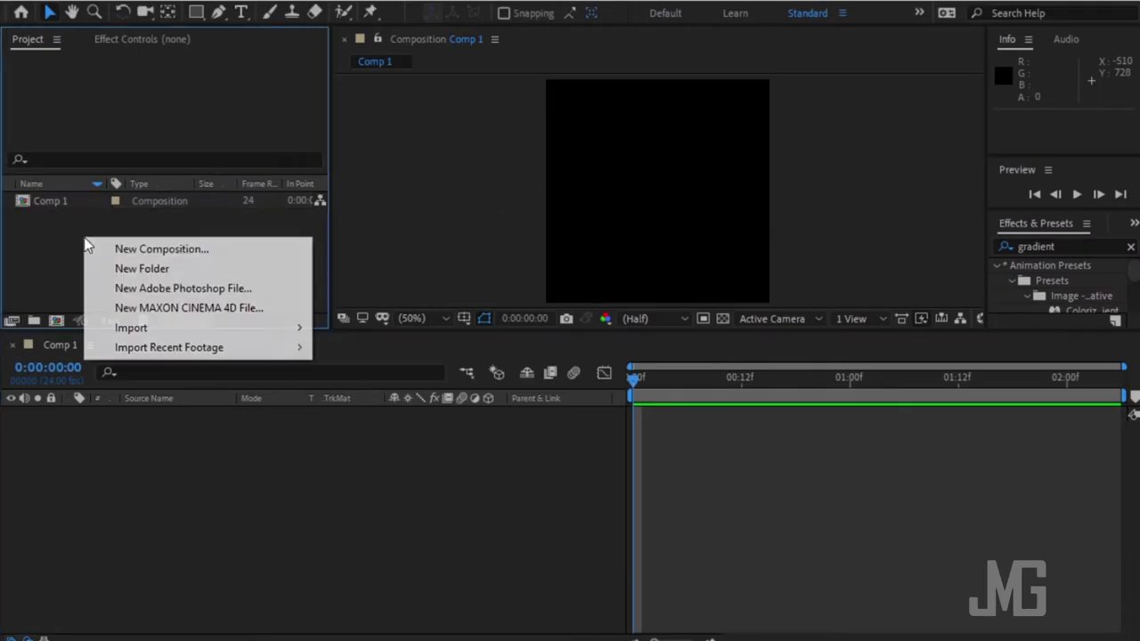
Create Comps 2, 3, 4, 5 and 6 with the same 500 × 500 px settings.
left_click(133, 251)
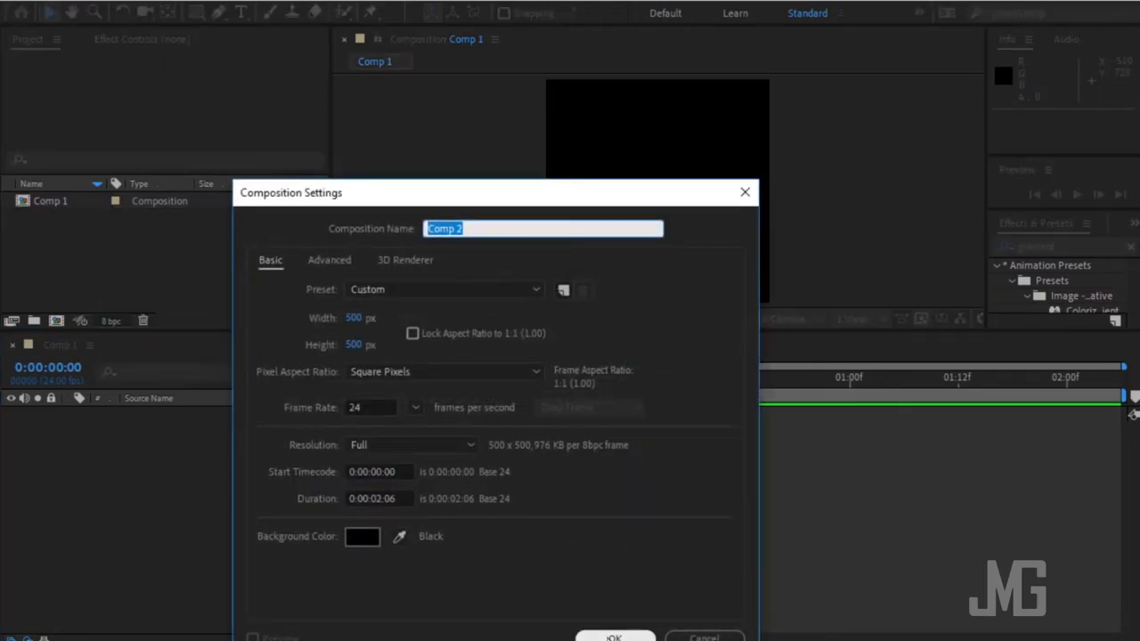
left_click(614, 638)
right_click(105, 249)
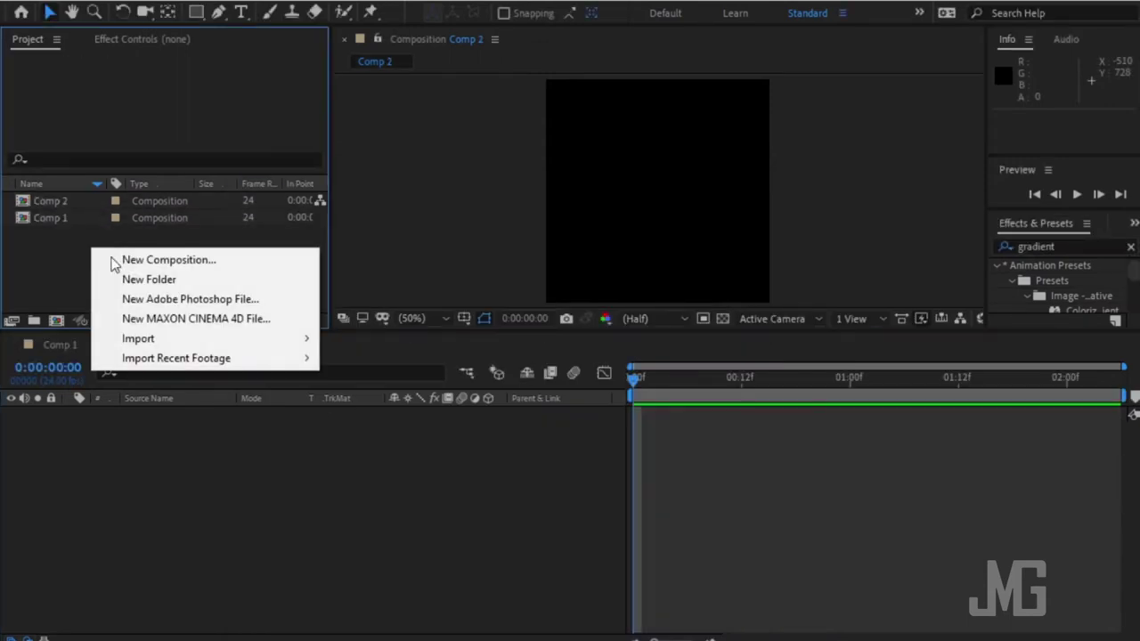
left_click(184, 260)
key("Return")
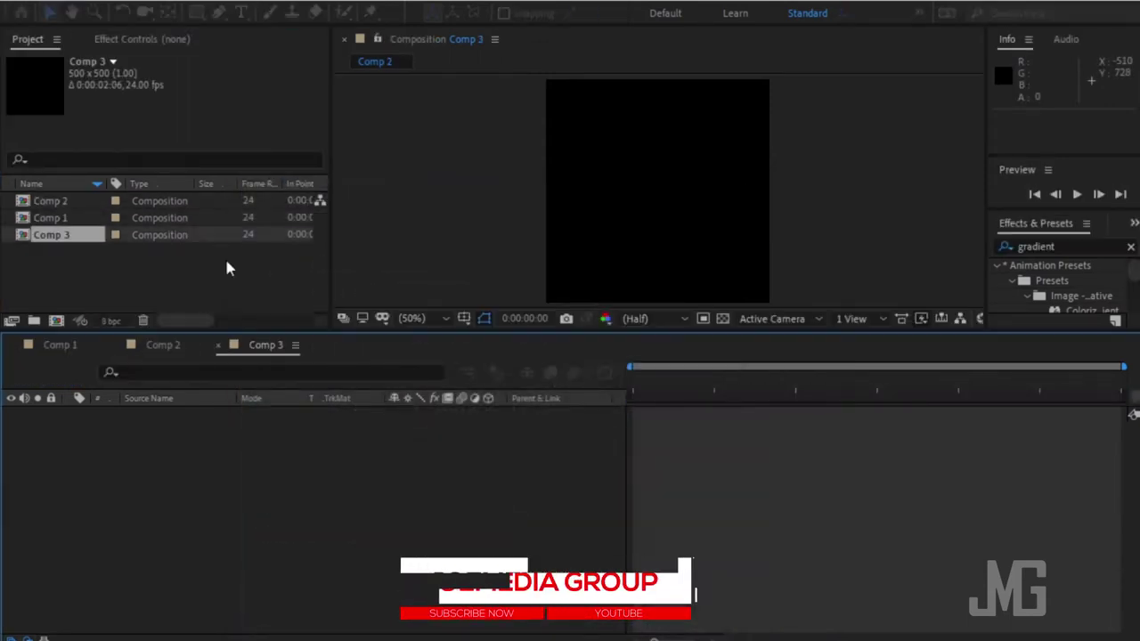
right_click(116, 264)
left_click(183, 276)
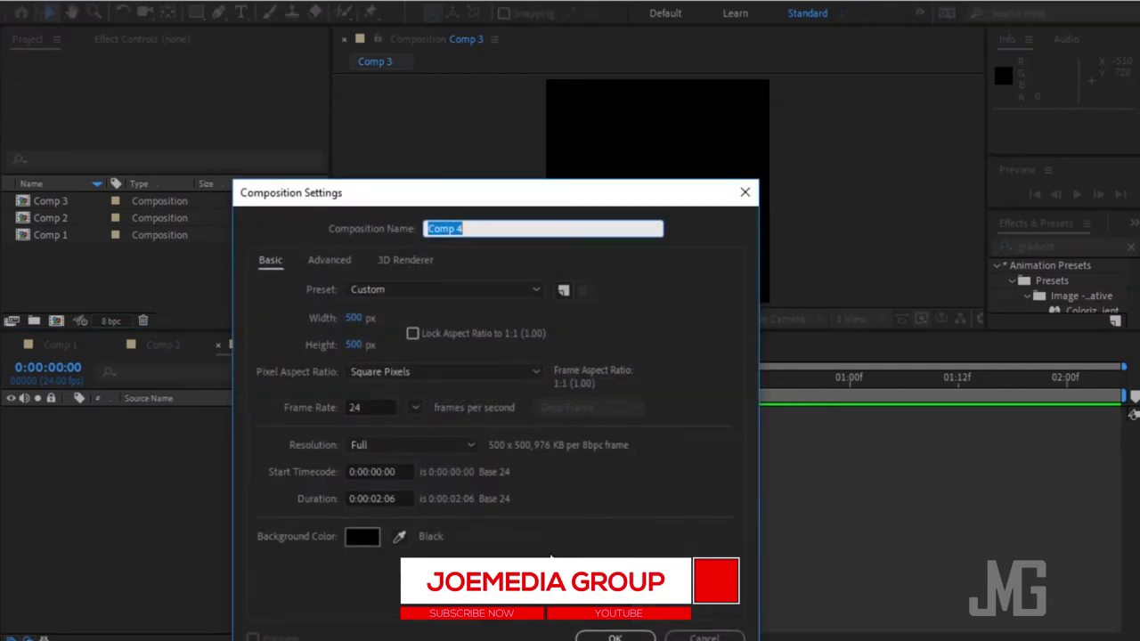
key("Return")
right_click(92, 266)
left_click(161, 278)
left_click(628, 636)
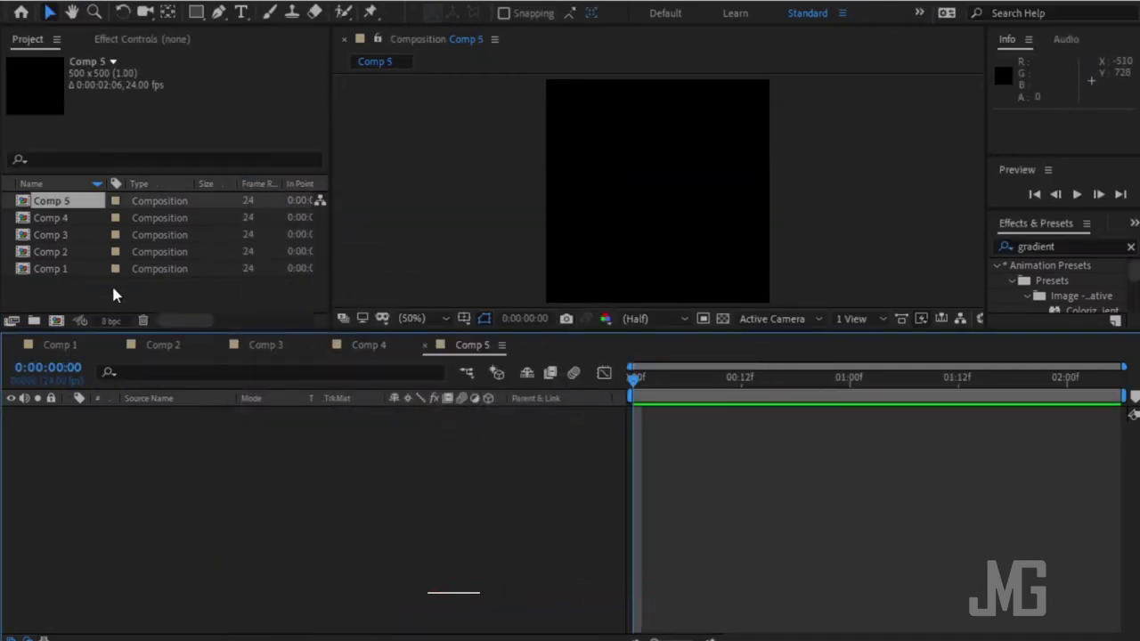
right_click(99, 283)
left_click(177, 292)
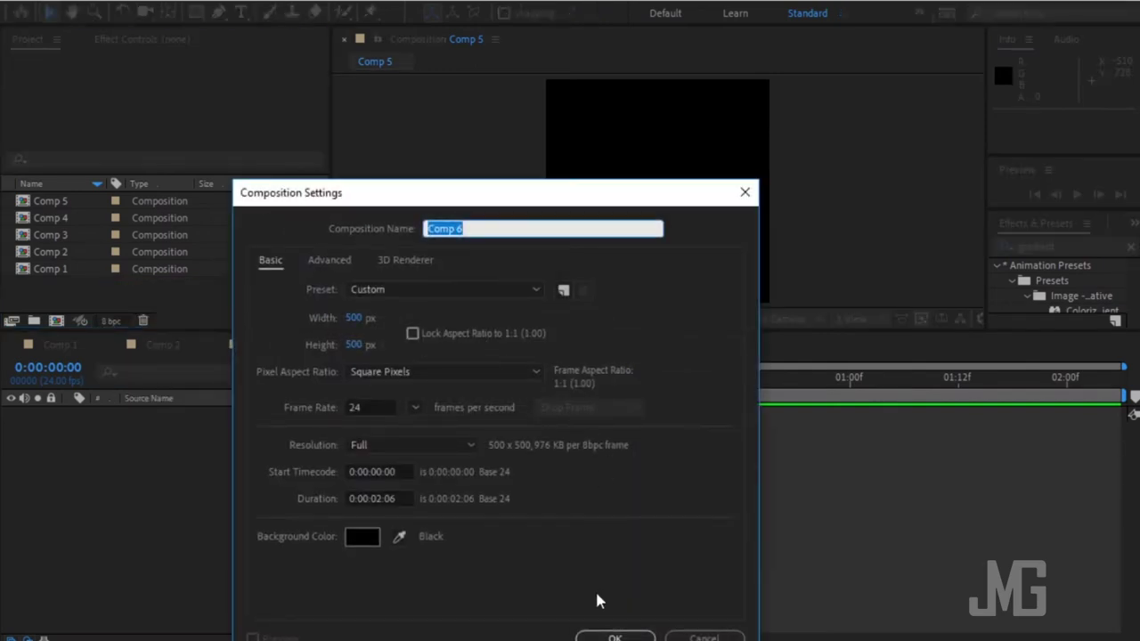
left_click(610, 634)
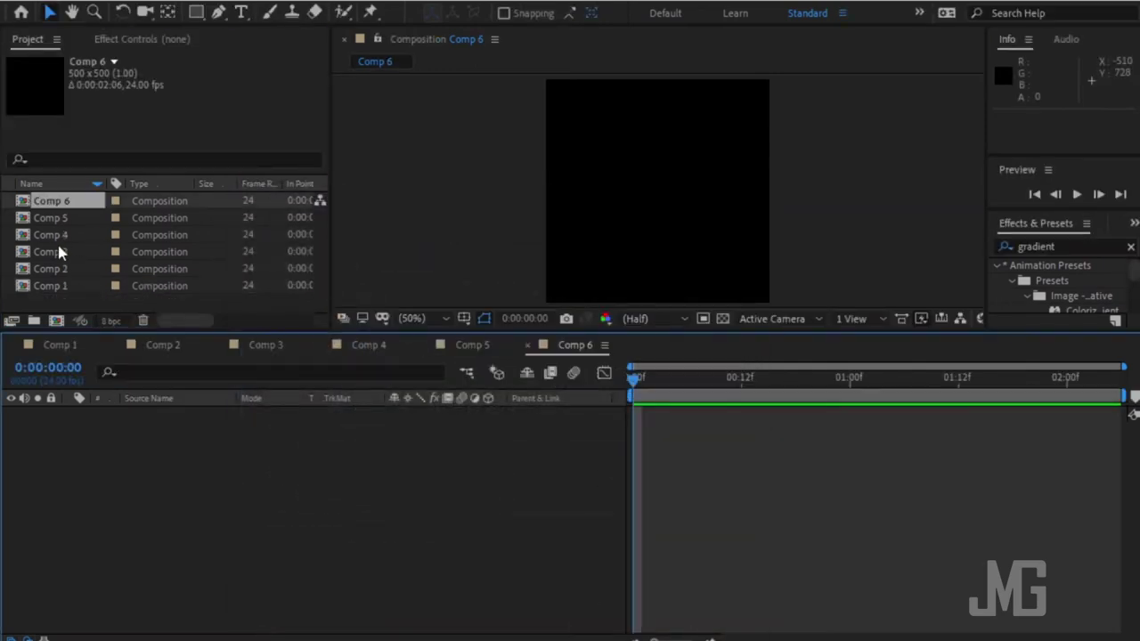
Create Comp 7 using the HDTV 1080 24 preset (1920 × 1080).
right_click(83, 311)
left_click(170, 310)
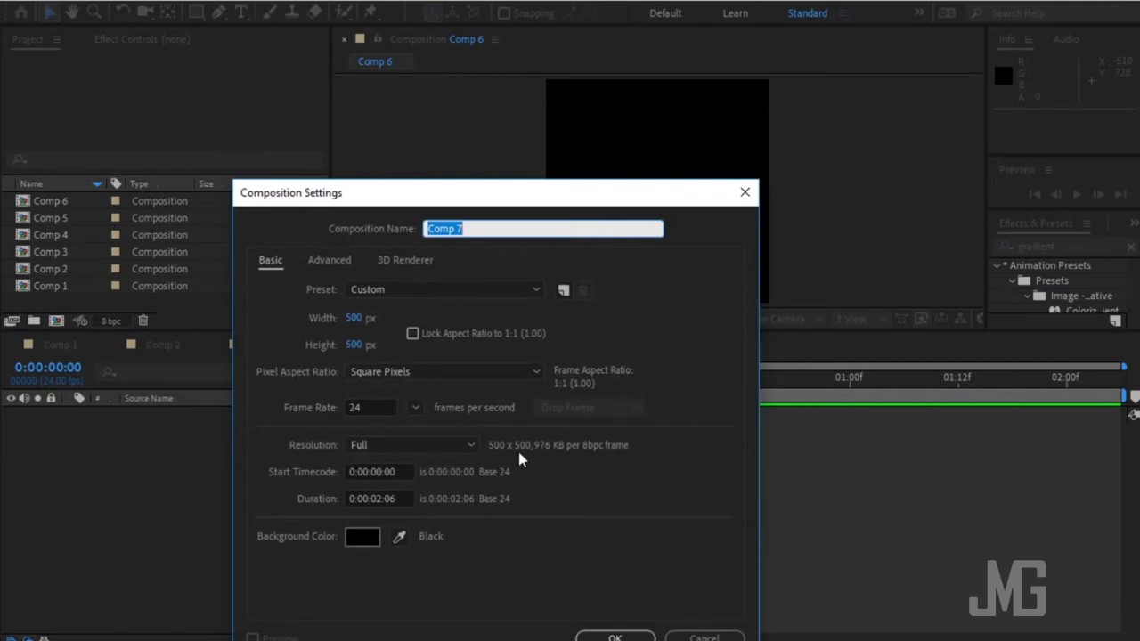
left_click_drag(469, 199, 458, 132)
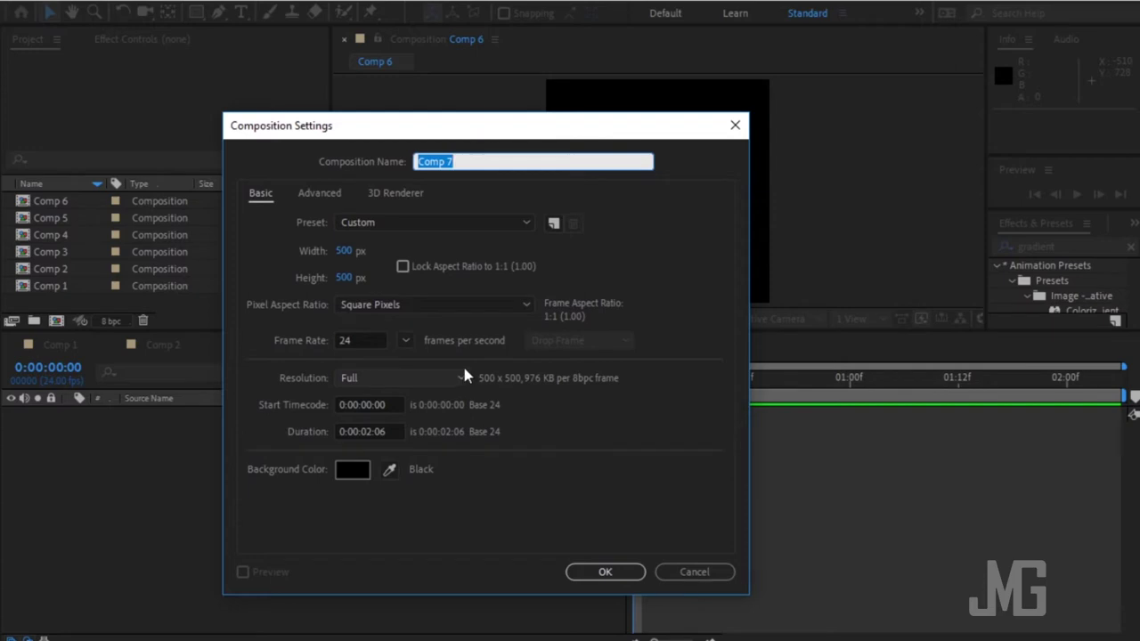
left_click(465, 223)
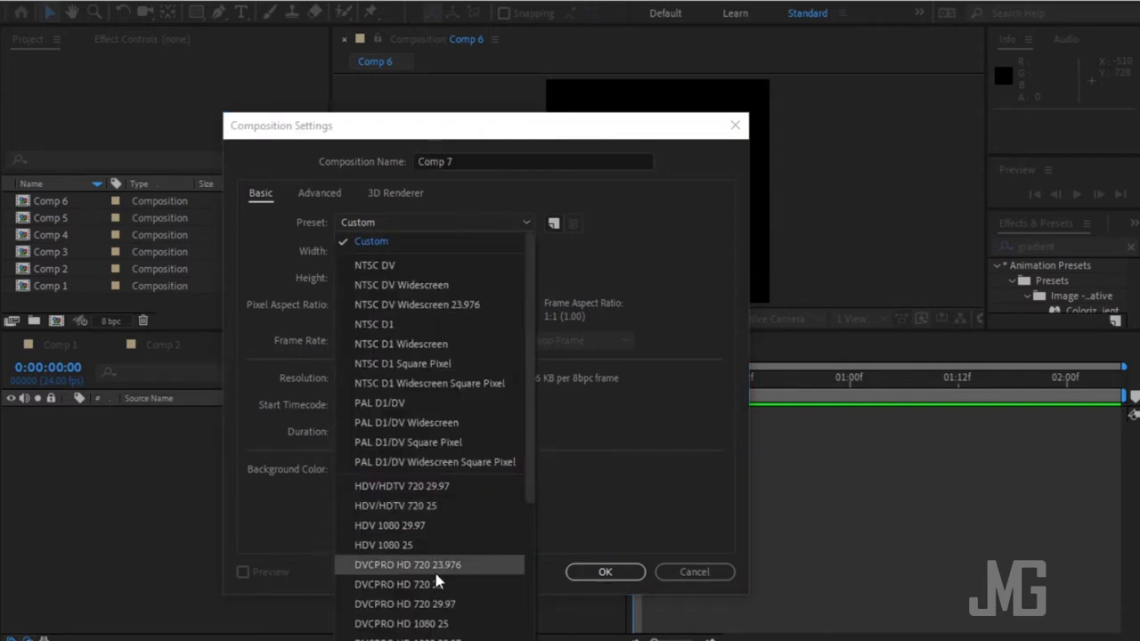
left_click_drag(529, 466, 529, 564)
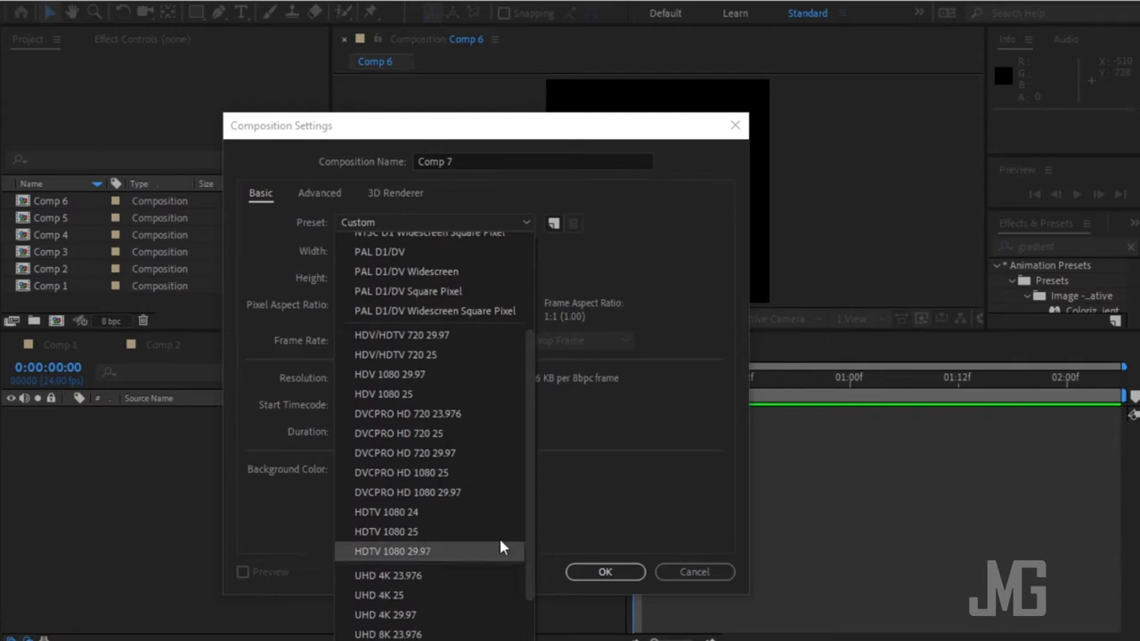
left_click(413, 512)
left_click(604, 572)
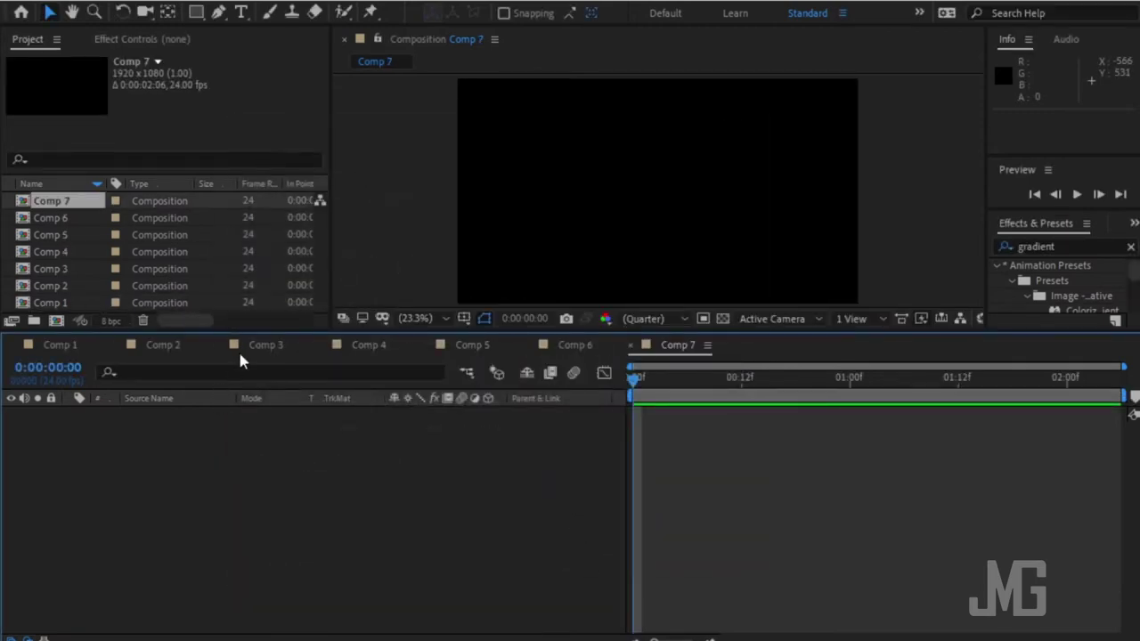
Add Comps 1–6 as layers in Comp 7 and move the Comp 1 layer to the top.
left_click_drag(253, 331, 258, 396)
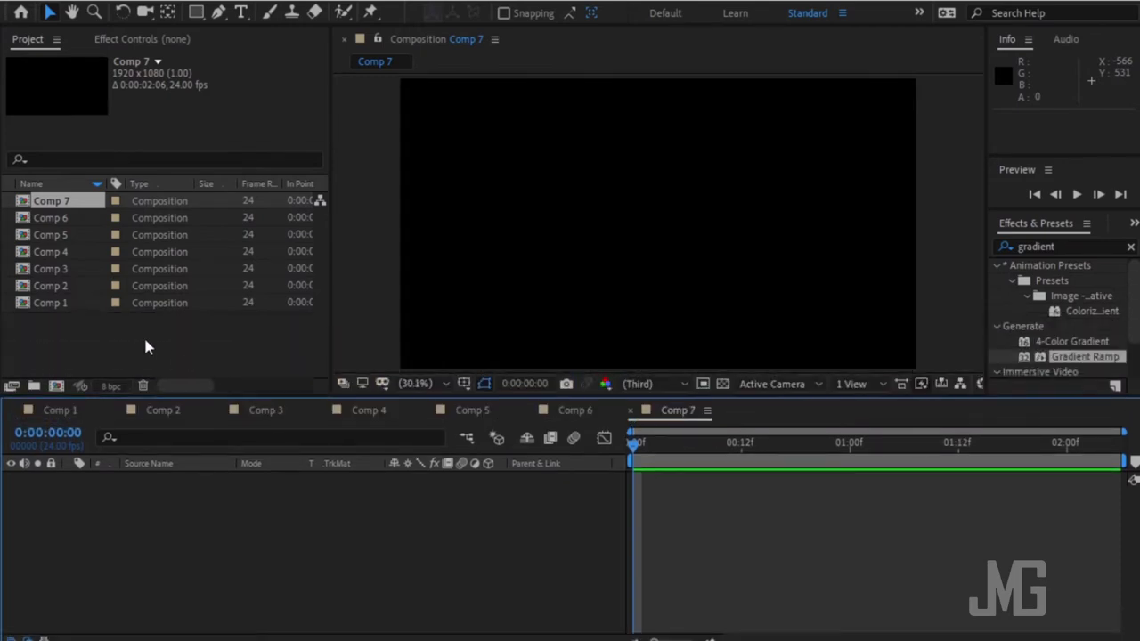
left_click_drag(71, 336, 238, 558)
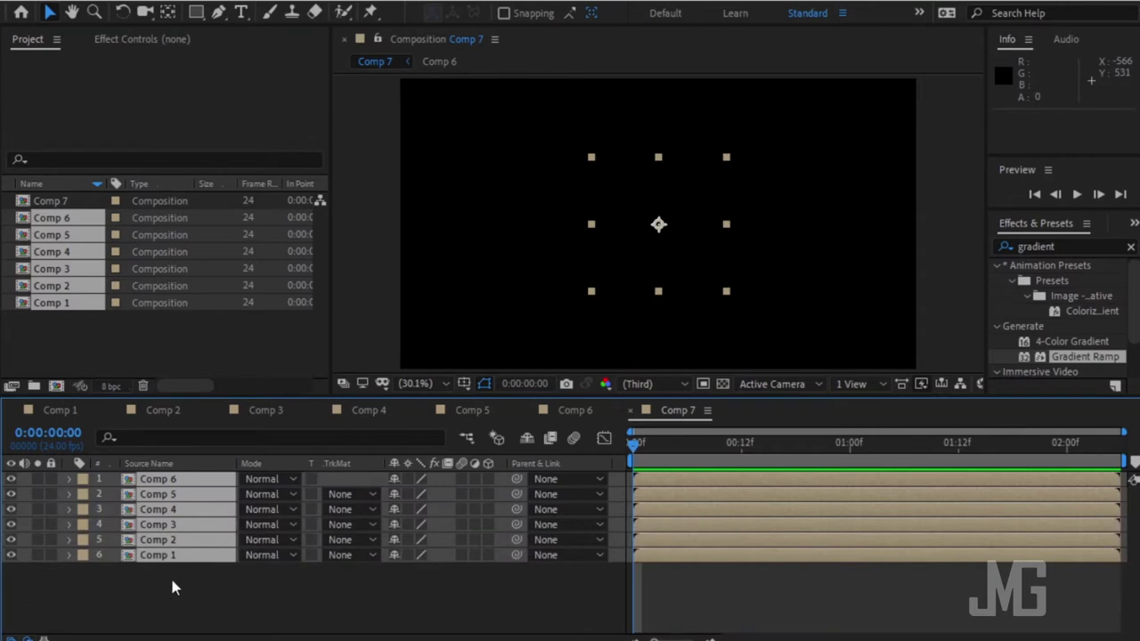
left_click(184, 555)
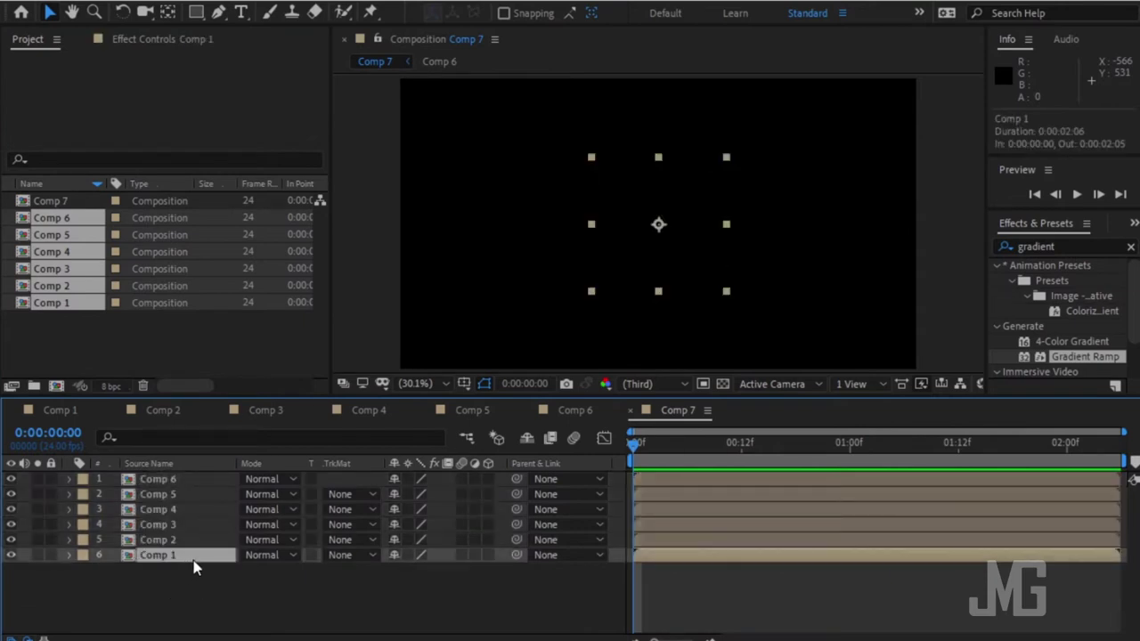
left_click_drag(190, 558, 212, 481)
Reorder the remaining layers so Comp 2 through Comp 6 follow Comp 1 in order.
left_click_drag(181, 552, 192, 481)
left_click(192, 480)
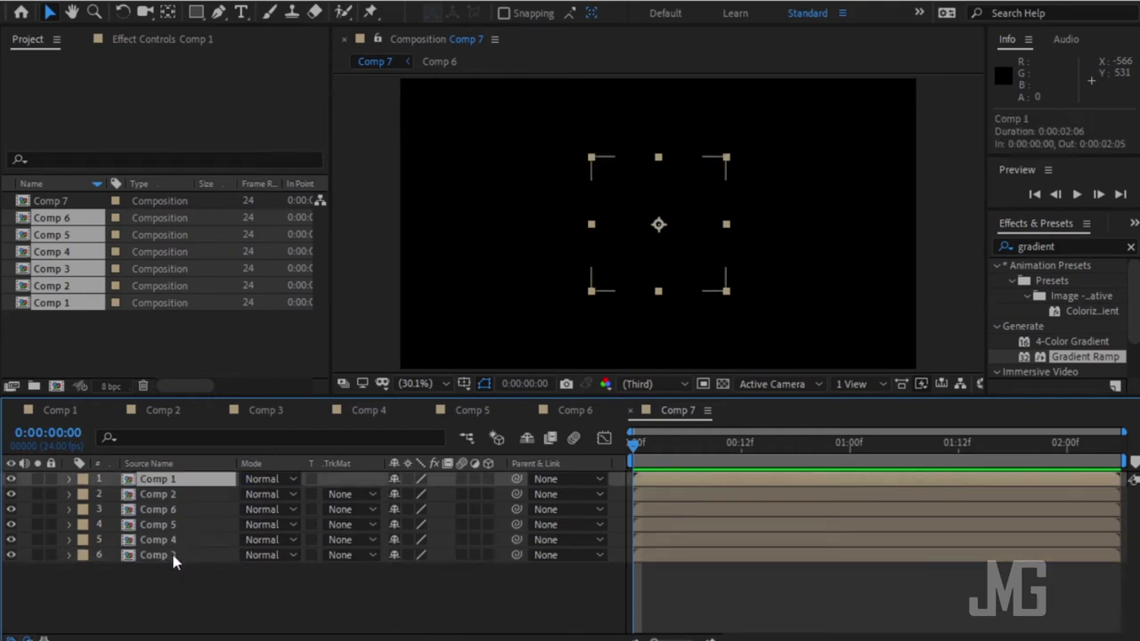
left_click_drag(182, 557, 188, 515)
mouse_move(181, 554)
left_mouse_down()
mouse_move(184, 508)
mouse_move(183, 575)
mouse_move(178, 565)
left_mouse_up()
left_click(197, 589)
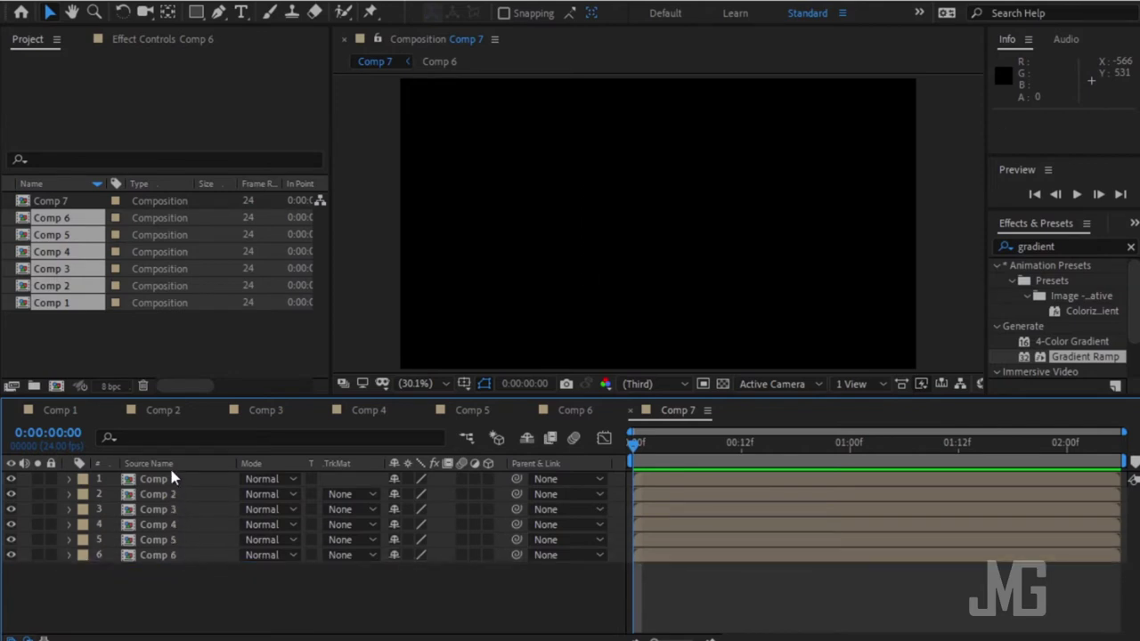
left_click(190, 537)
left_click(185, 572)
left_click_drag(178, 509, 182, 489)
key("ctrl+z")
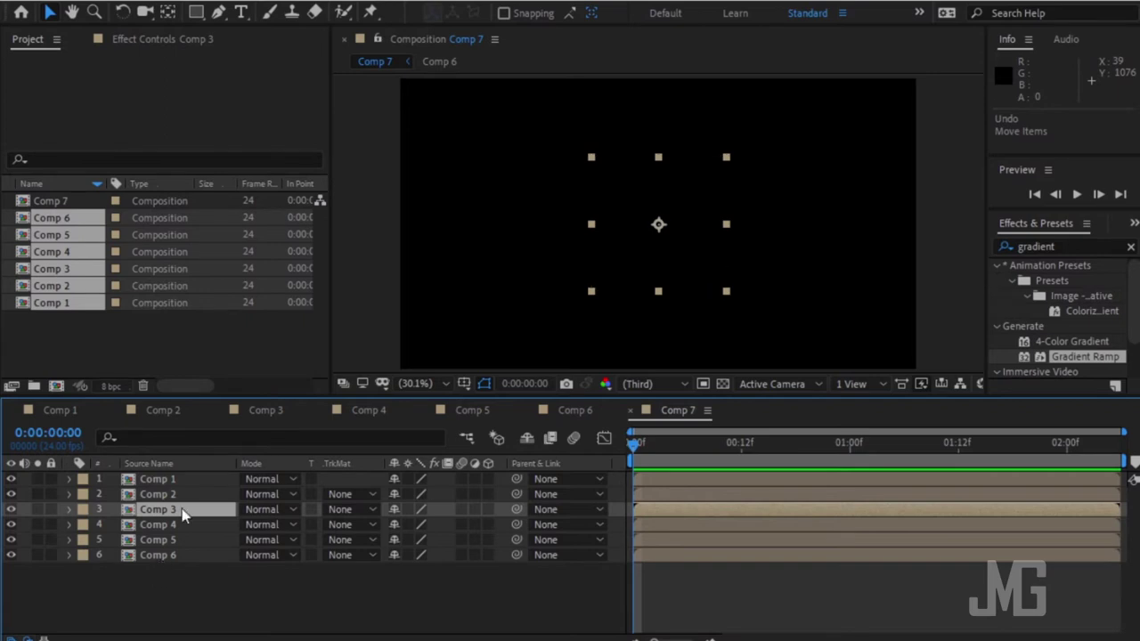
Open the Comp 1 precomp from Comp 7's timeline.
left_click(185, 479)
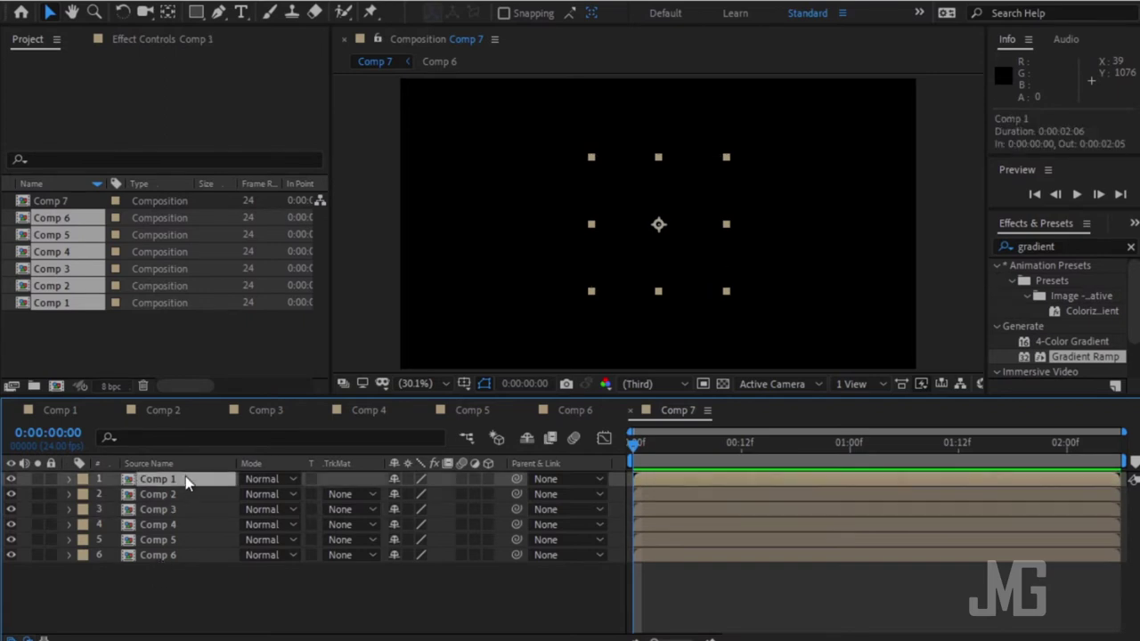
double_click(180, 481)
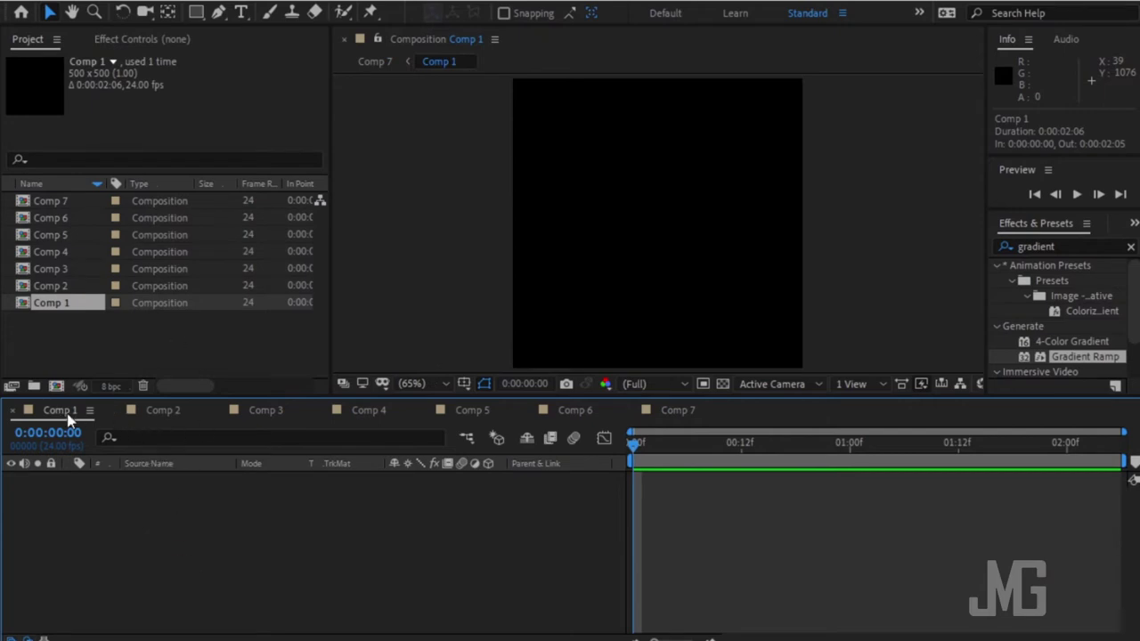
left_click(677, 410)
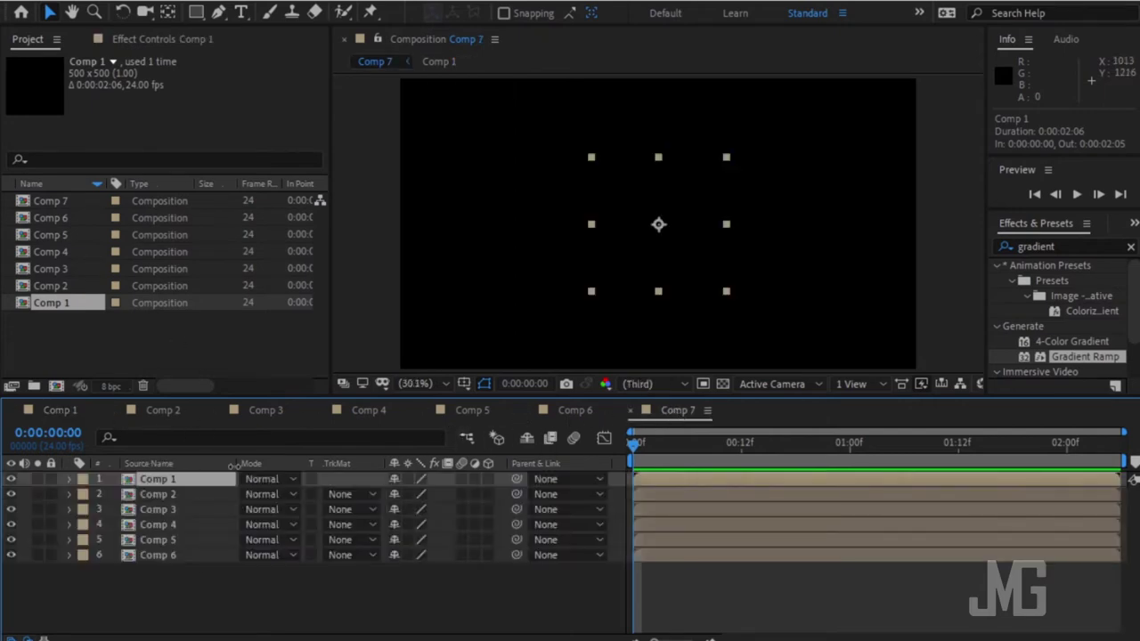
double_click(172, 481)
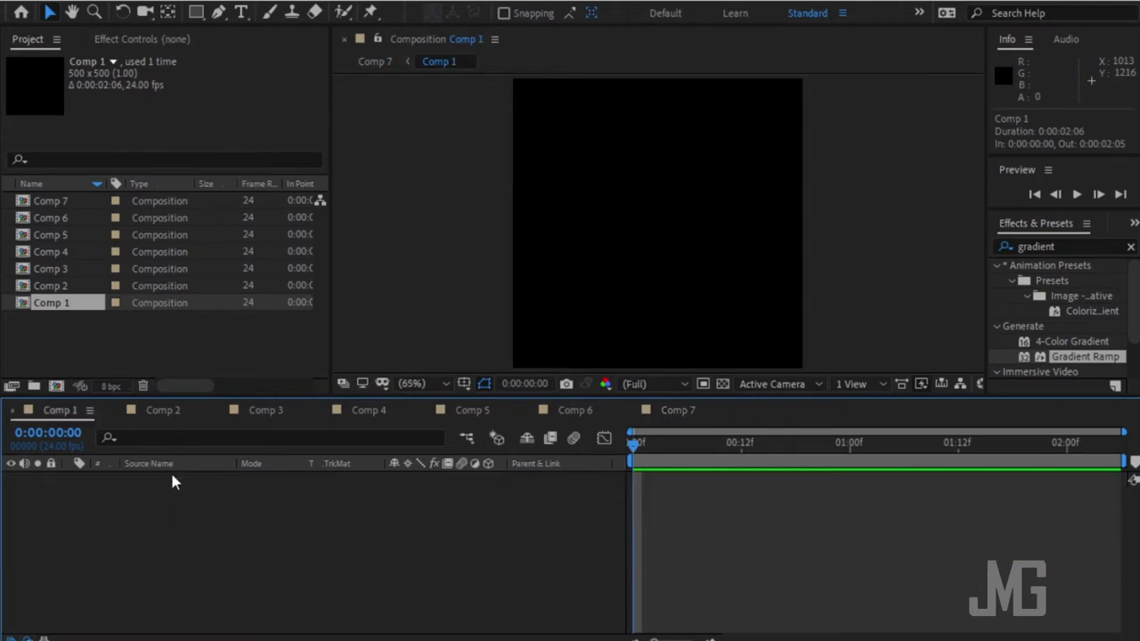
Add a white FFFFFF solid, White Solid 1, to Comp 1, then switch to Comp 2.
right_click(196, 526)
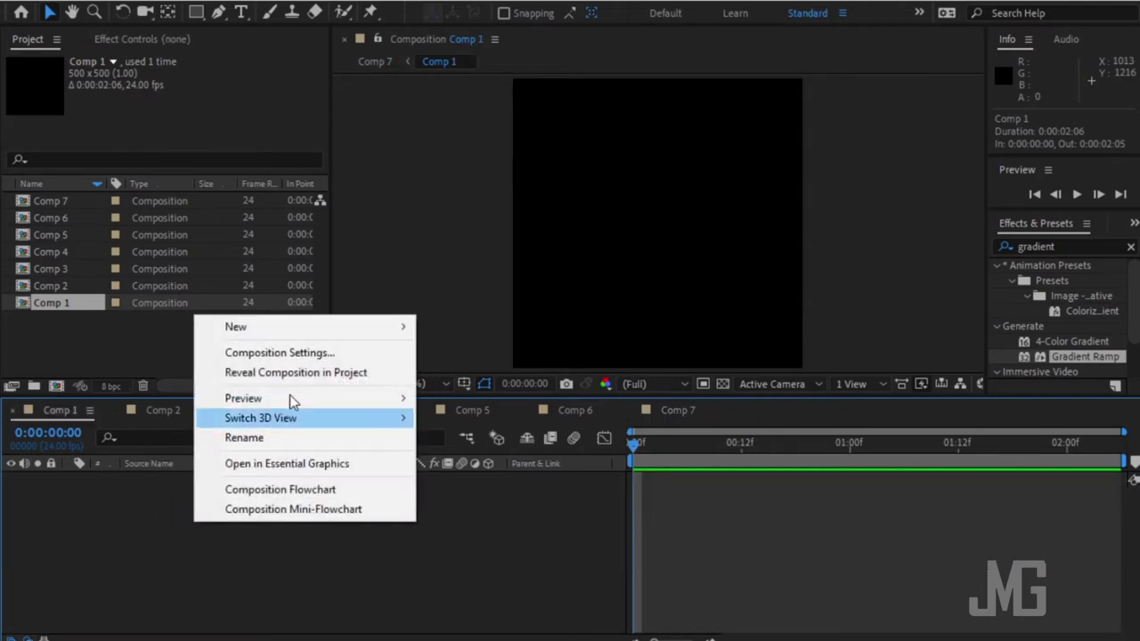
mouse_move(309, 327)
left_click(463, 372)
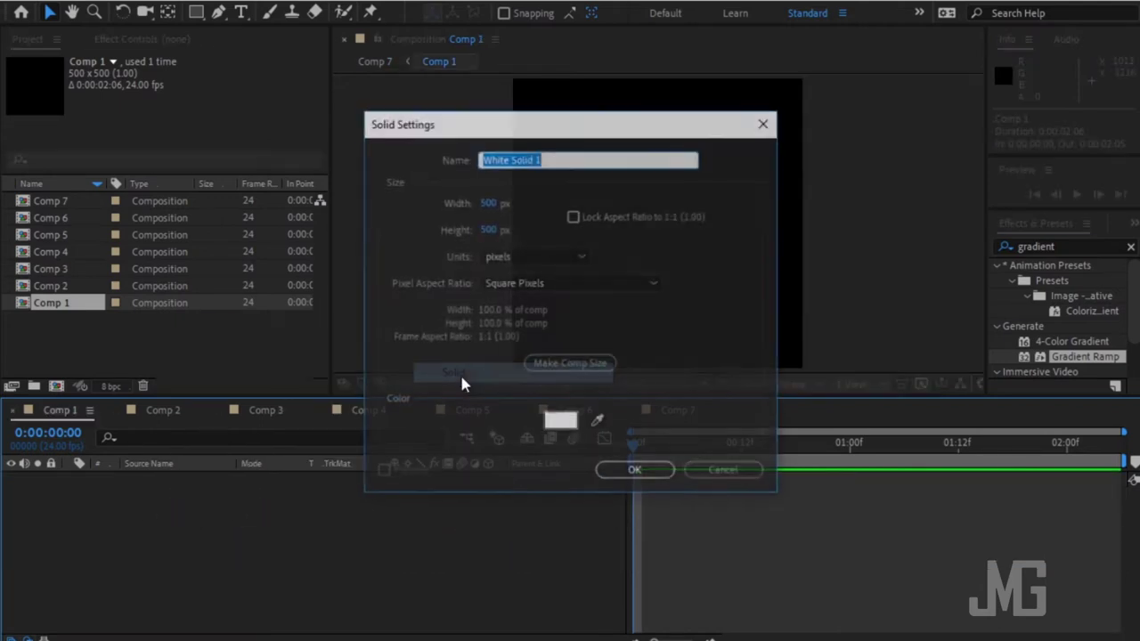
left_click(555, 424)
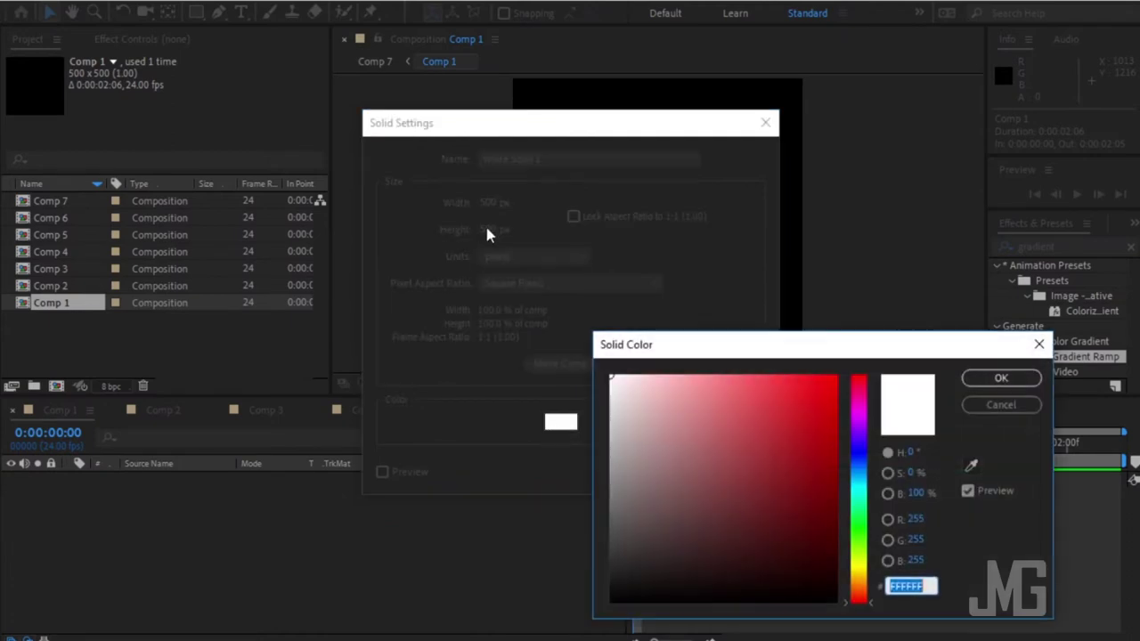
left_click(999, 380)
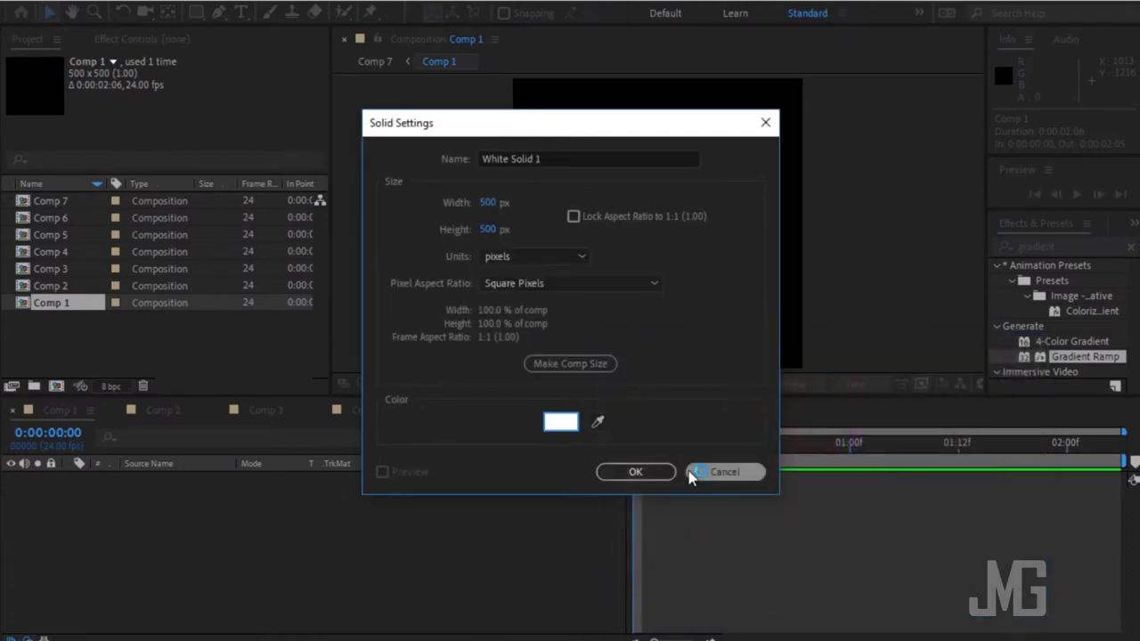
left_click(617, 474)
left_click(161, 409)
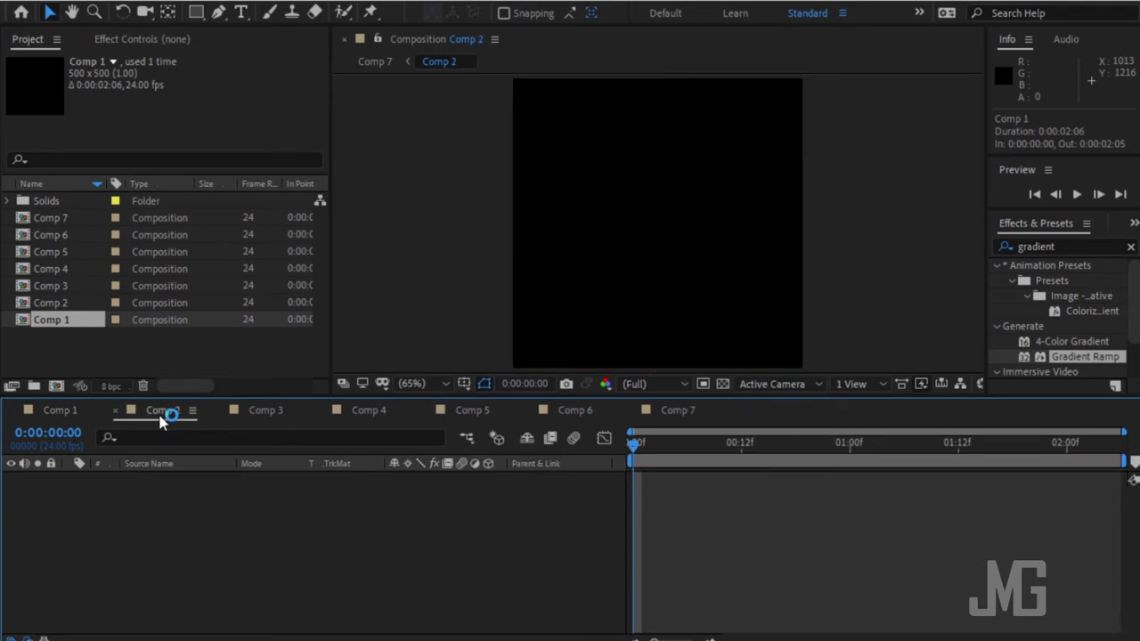
right_click(241, 518)
Add a pale blue-grey DFDFDF solid to Comp 2.
mouse_move(397, 320)
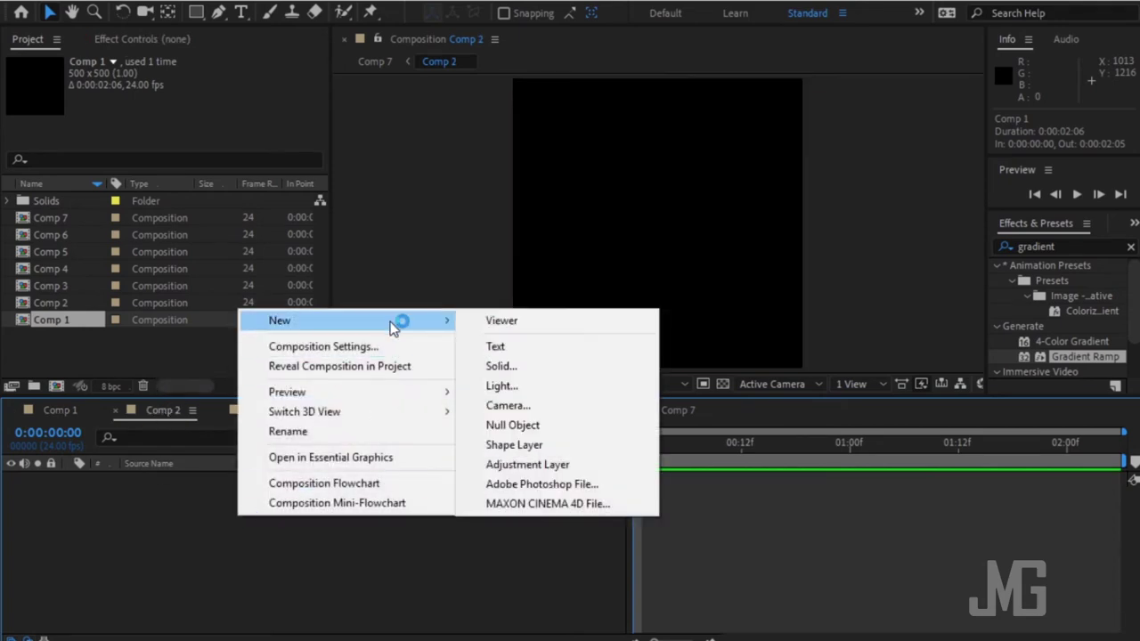
left_click(536, 381)
left_click(547, 422)
left_click_drag(611, 384, 611, 403)
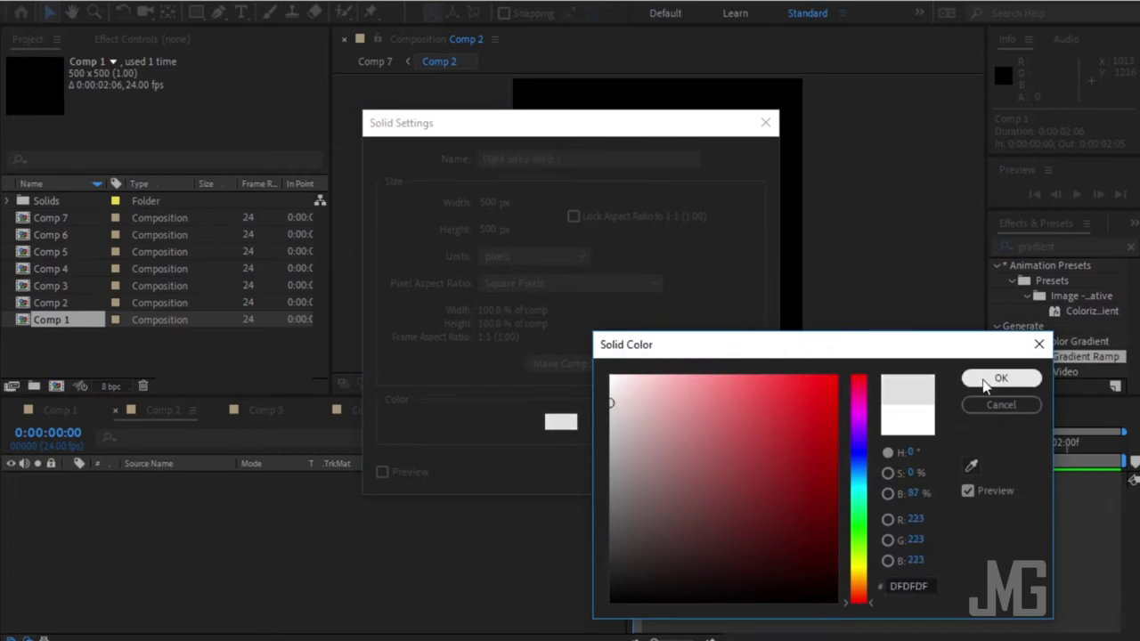
left_click(860, 467)
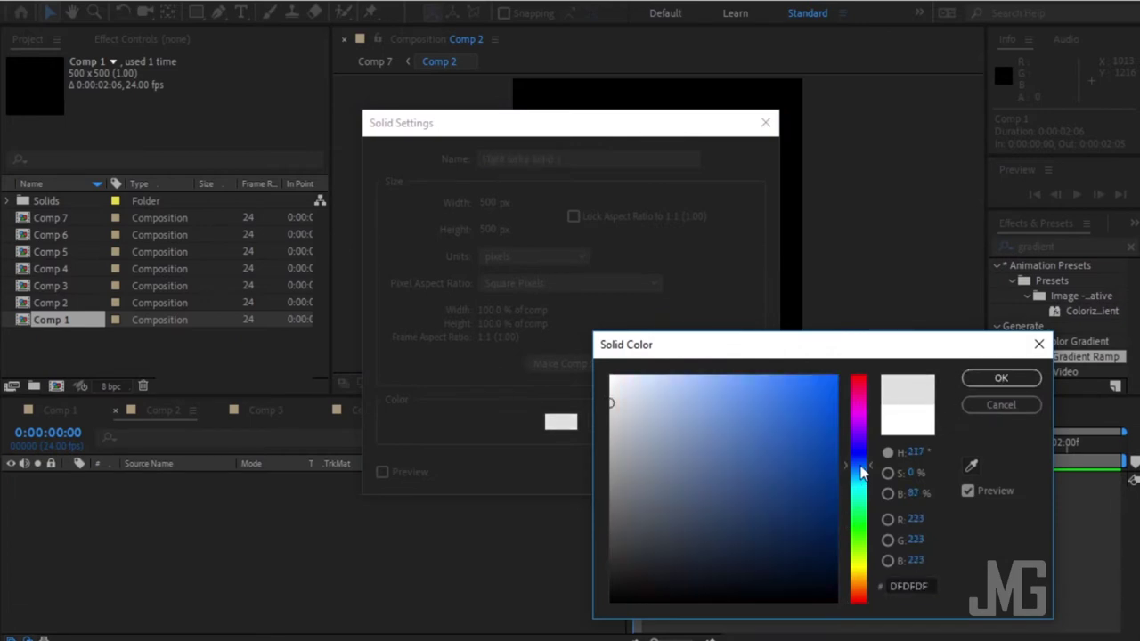
left_click(614, 413)
left_click(1001, 378)
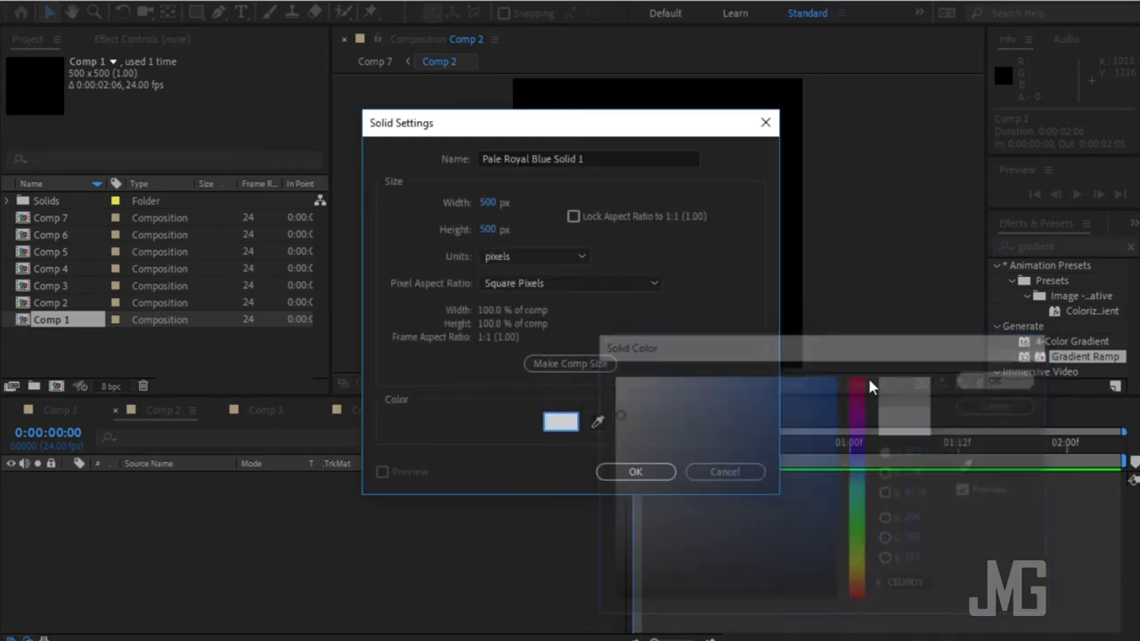
left_click(605, 474)
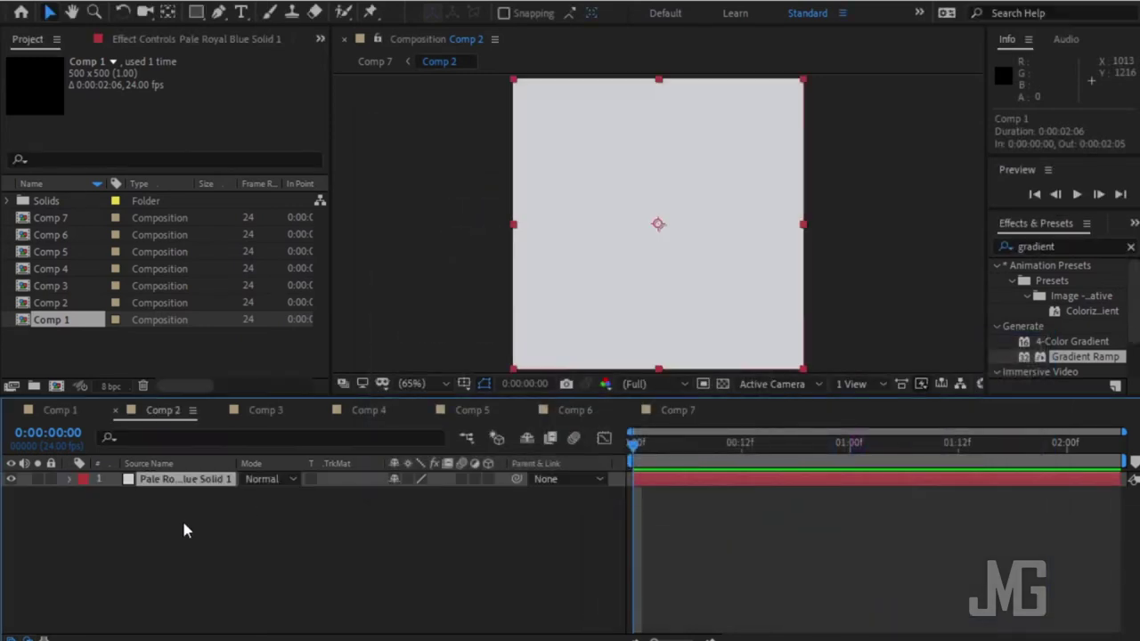
Add a darker grey BBB9BC solid to Comp 3.
left_click(267, 411)
right_click(230, 537)
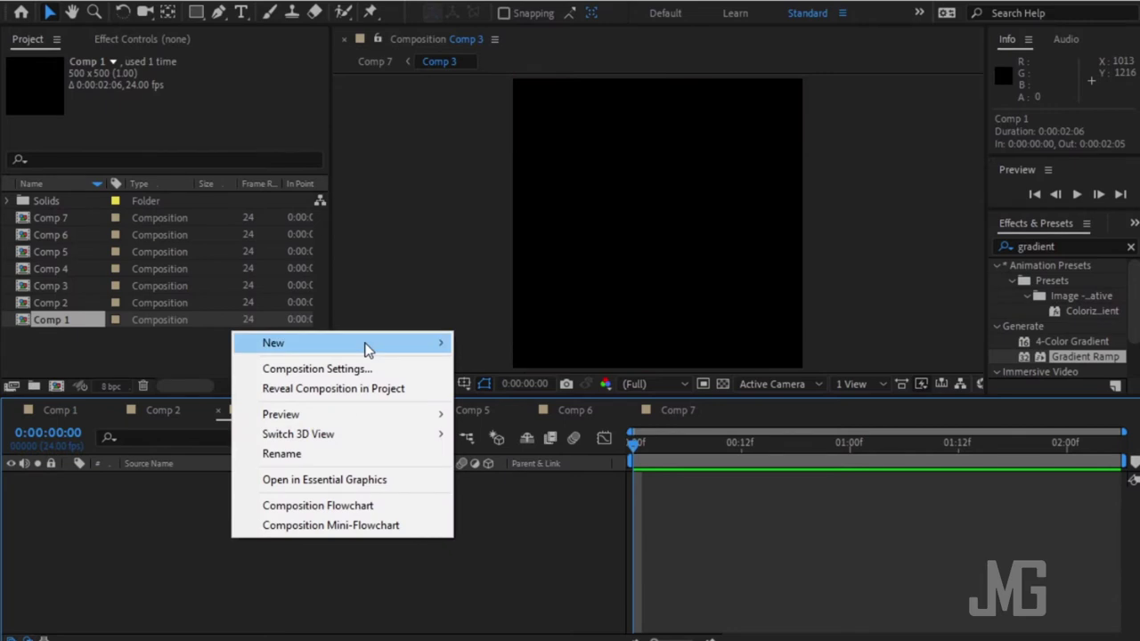
mouse_move(363, 345)
left_click(495, 388)
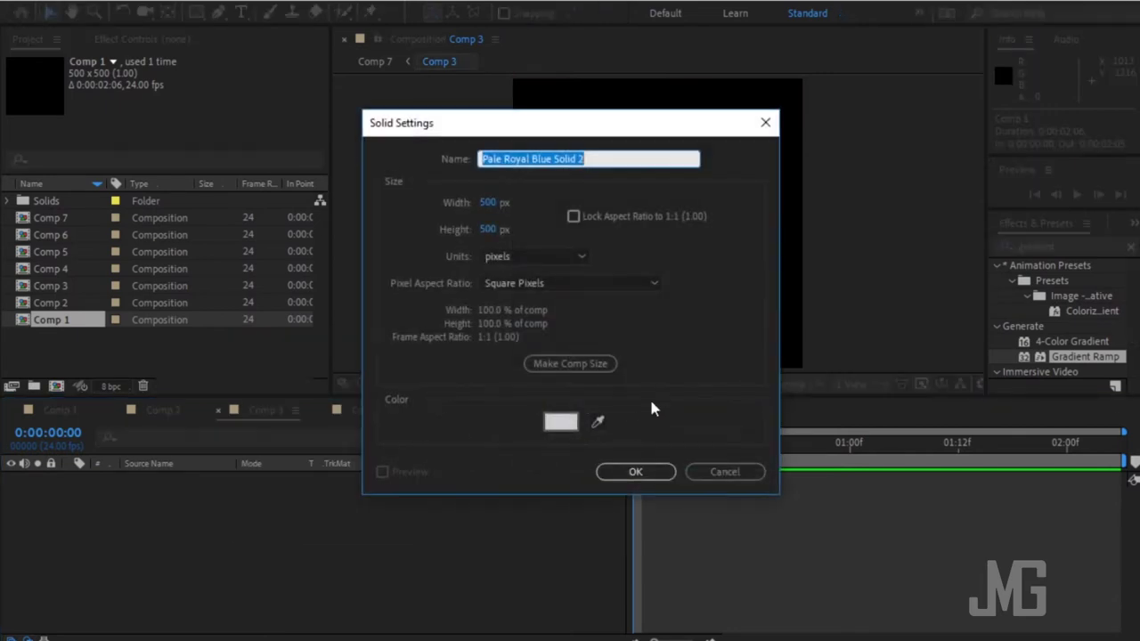
left_click(560, 420)
left_click_drag(614, 415, 614, 435)
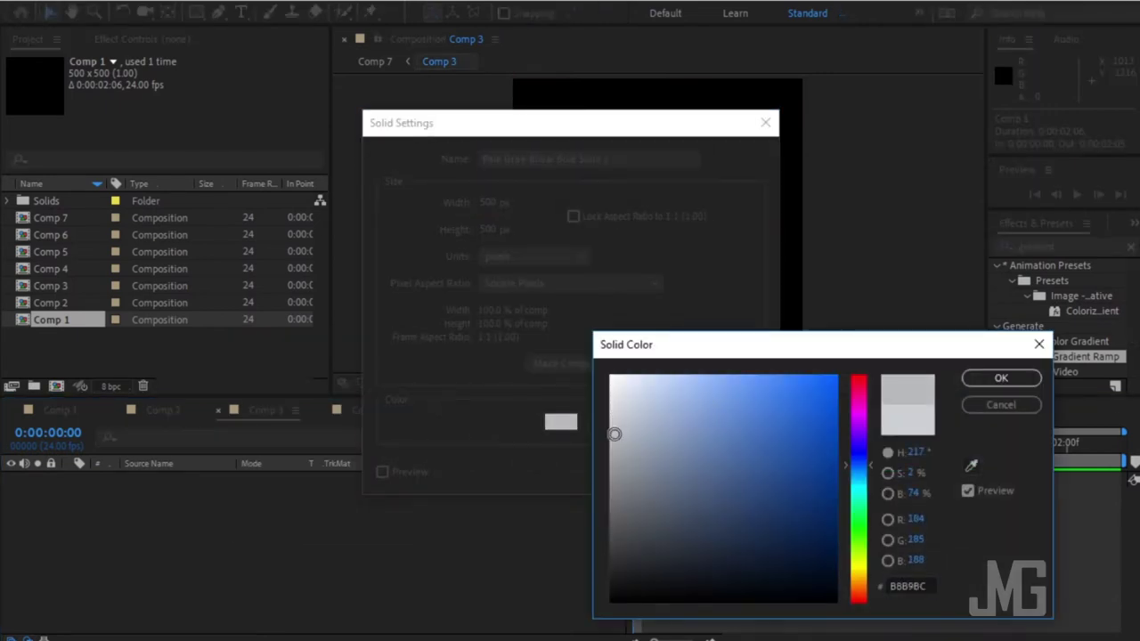
left_click(980, 379)
left_click(635, 472)
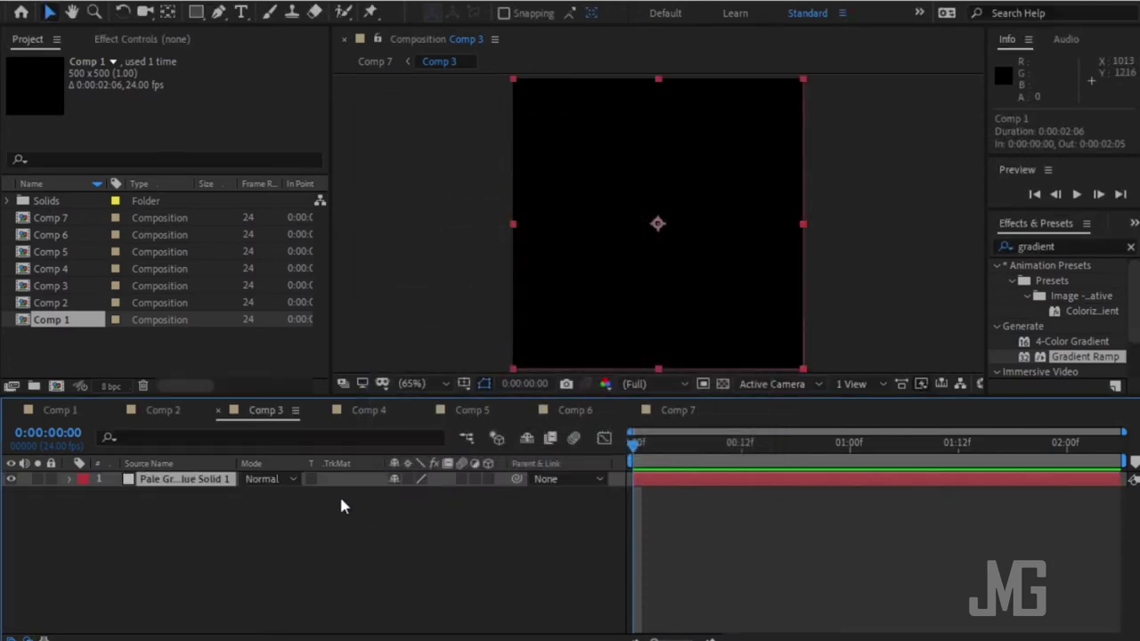
right_click(235, 559)
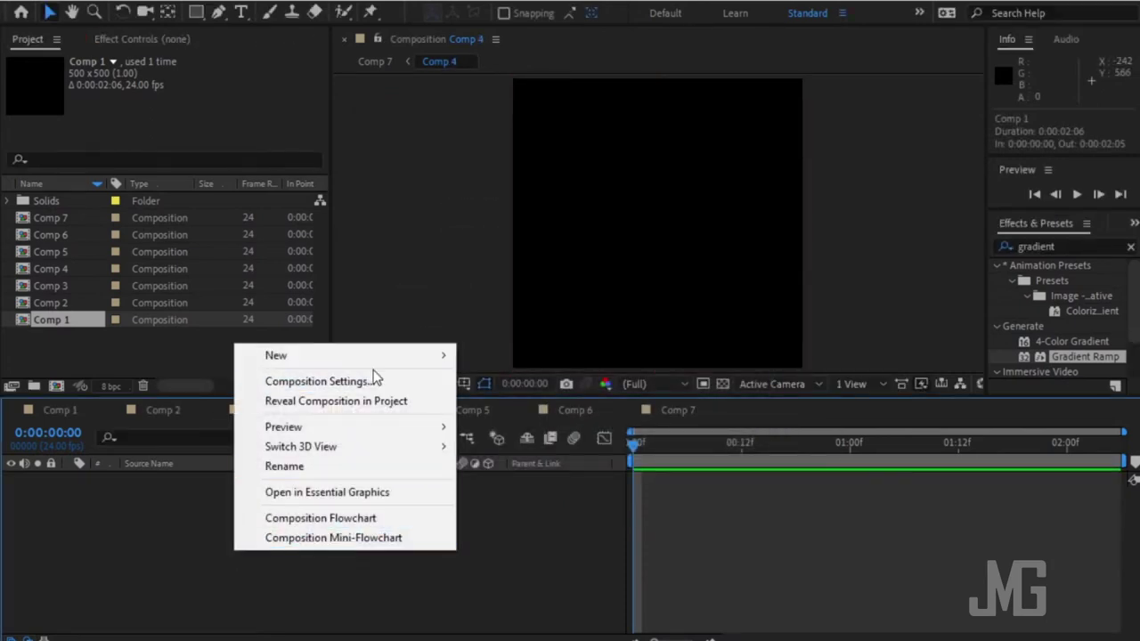
Add a darker grey solid to Comp 4.
mouse_move(373, 358)
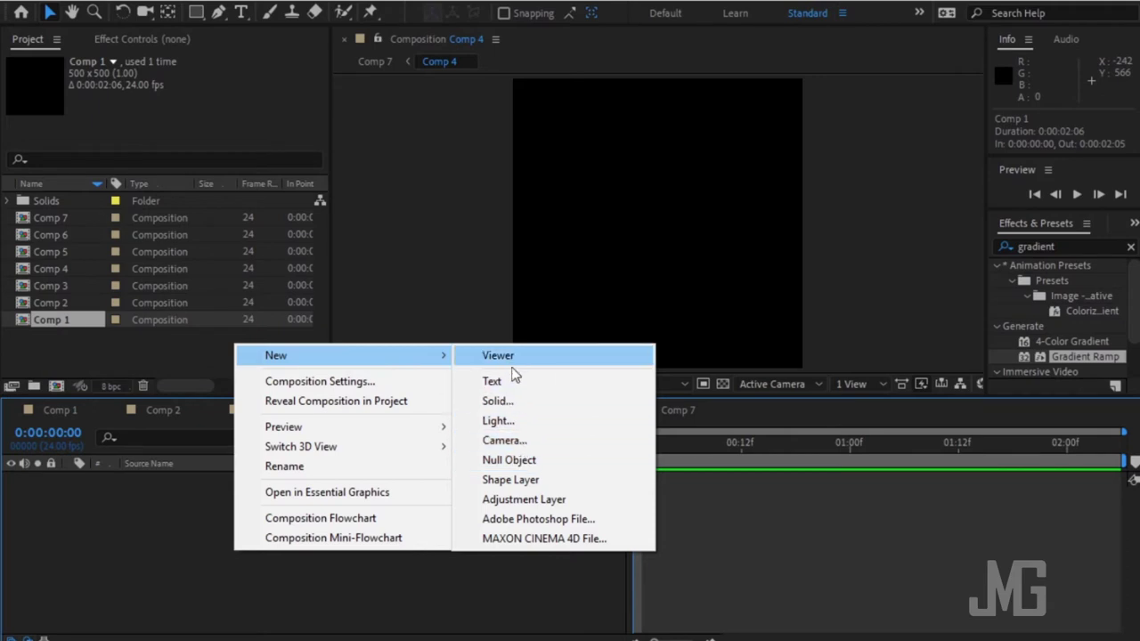
left_click(520, 402)
left_click(561, 421)
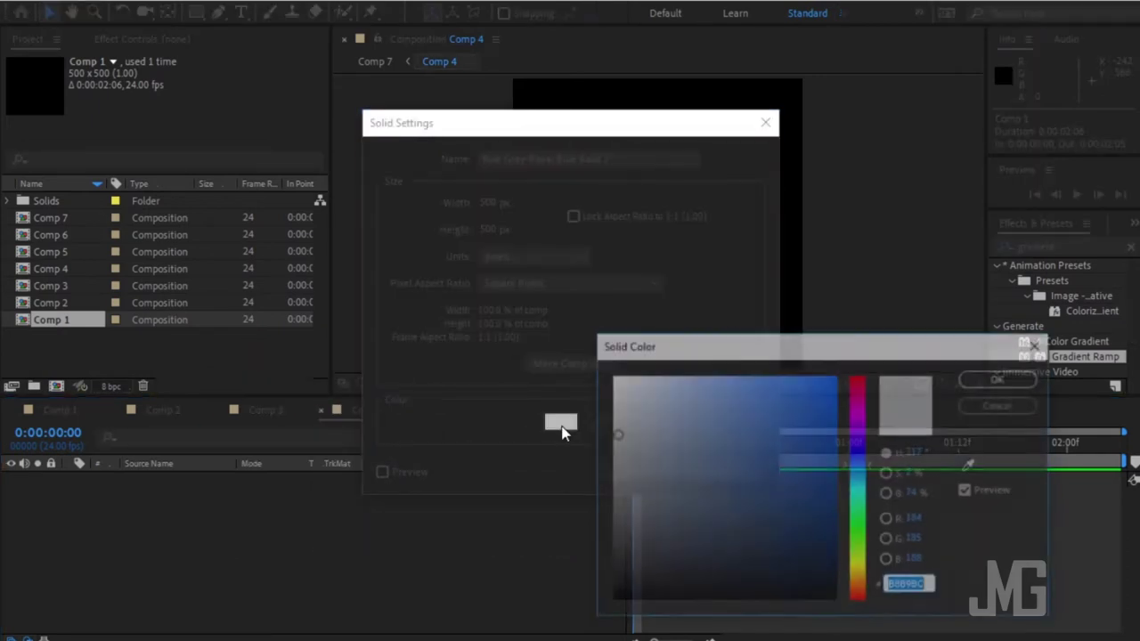
left_click(613, 450)
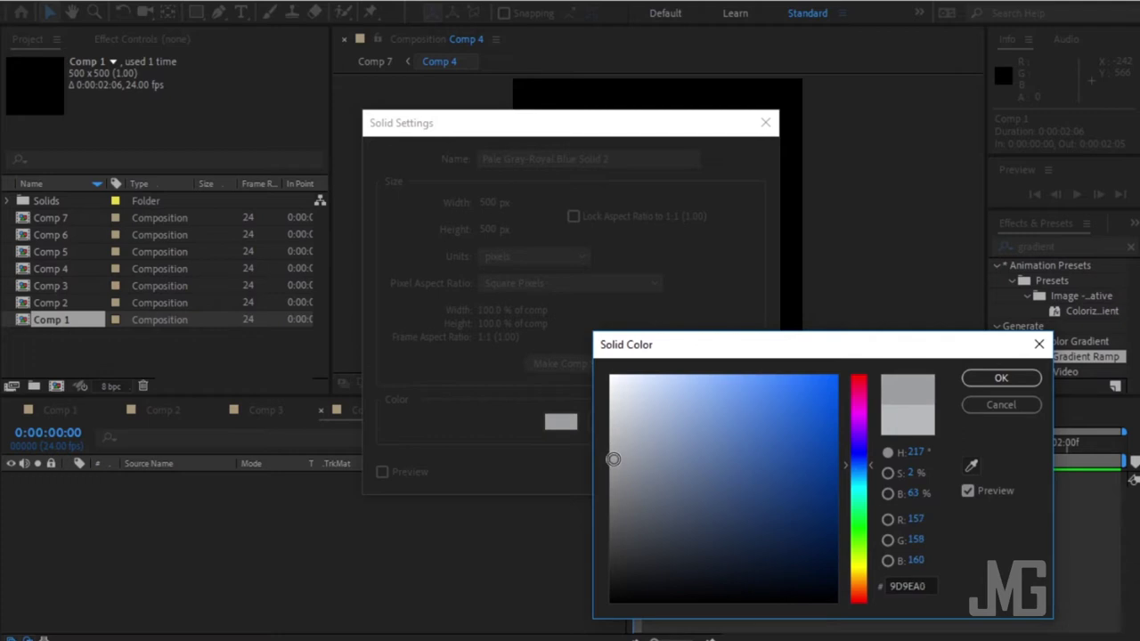
left_click(1001, 377)
left_click(629, 474)
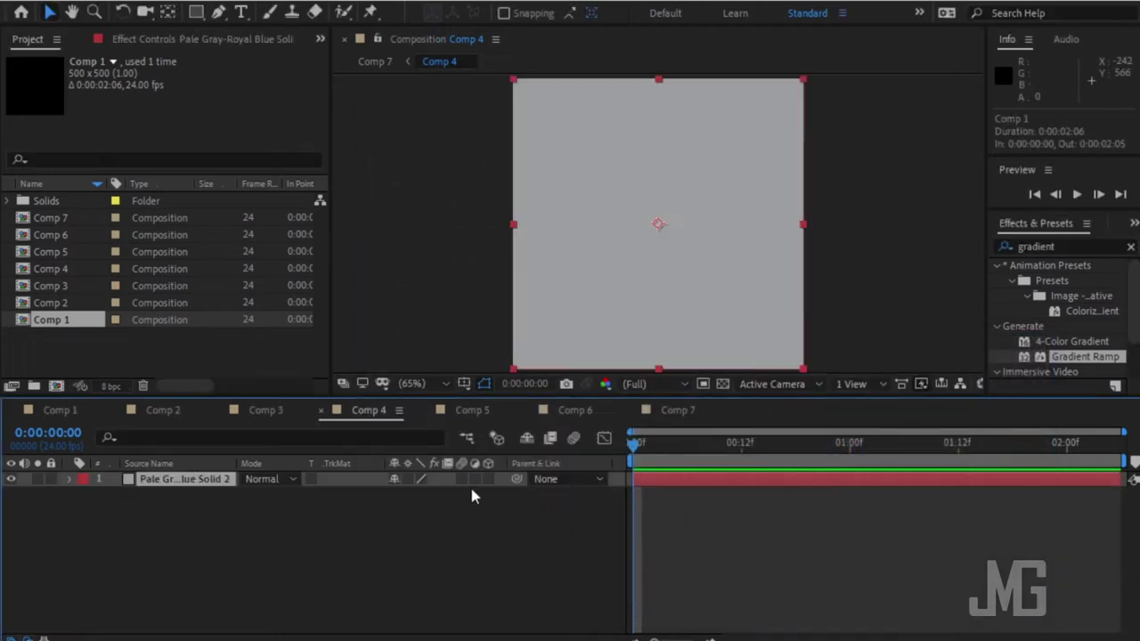
Add a light blue solid to Comp 5.
left_click(471, 410)
right_click(262, 540)
mouse_move(372, 342)
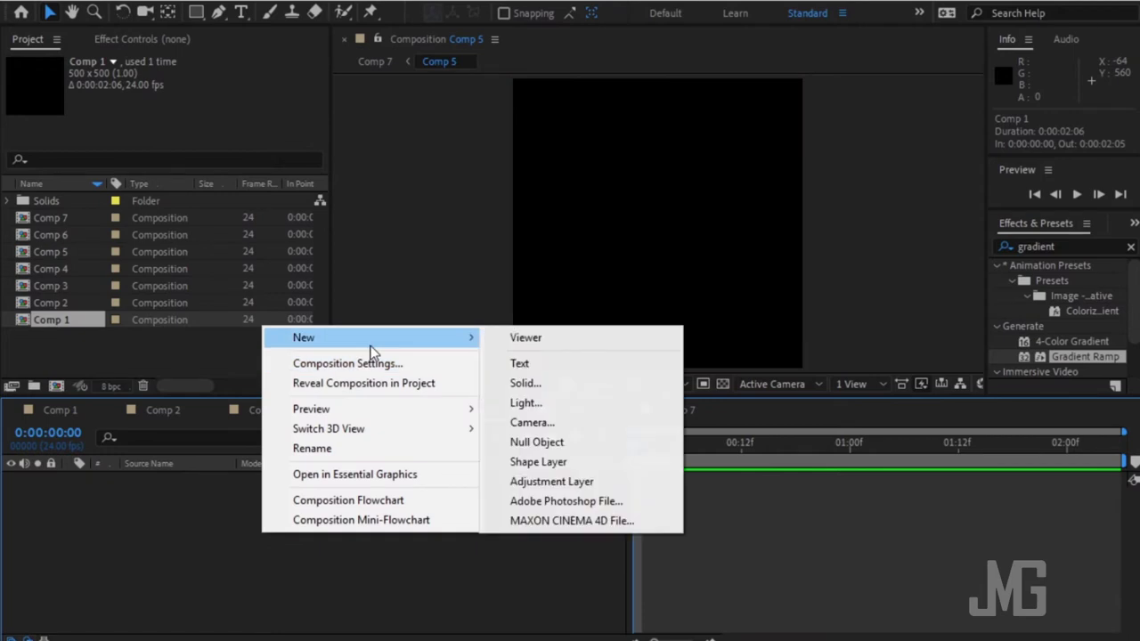
left_click(547, 381)
left_click(560, 421)
left_click(670, 404)
left_click(984, 378)
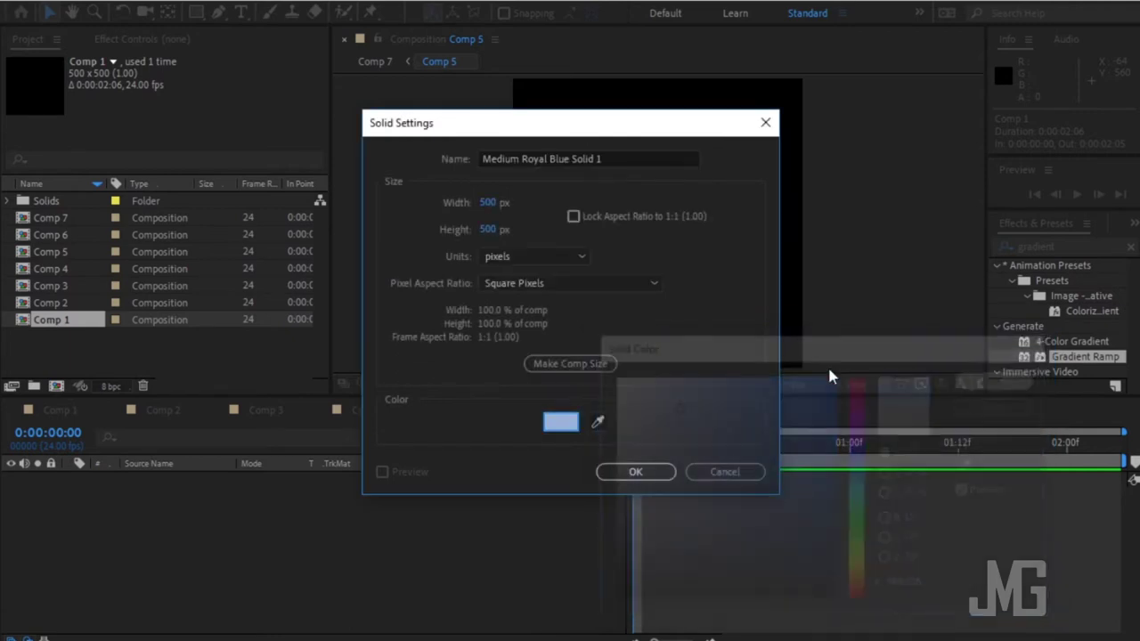
left_click(632, 472)
Add a deep royal blue 002E79 solid to Comp 6.
left_click(573, 409)
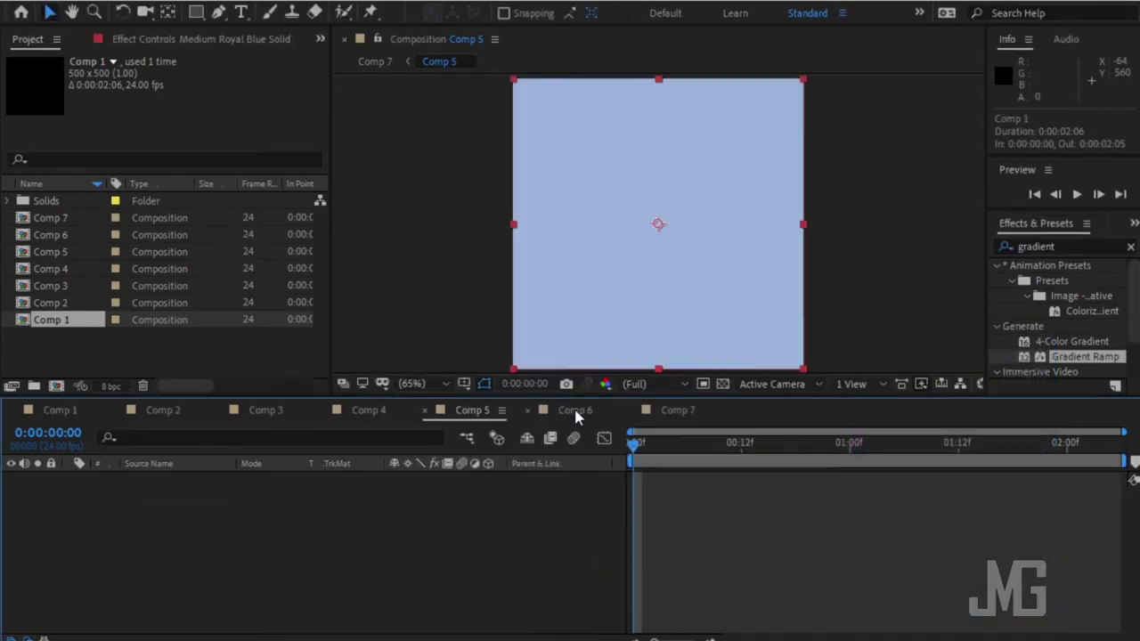
right_click(300, 552)
mouse_move(419, 355)
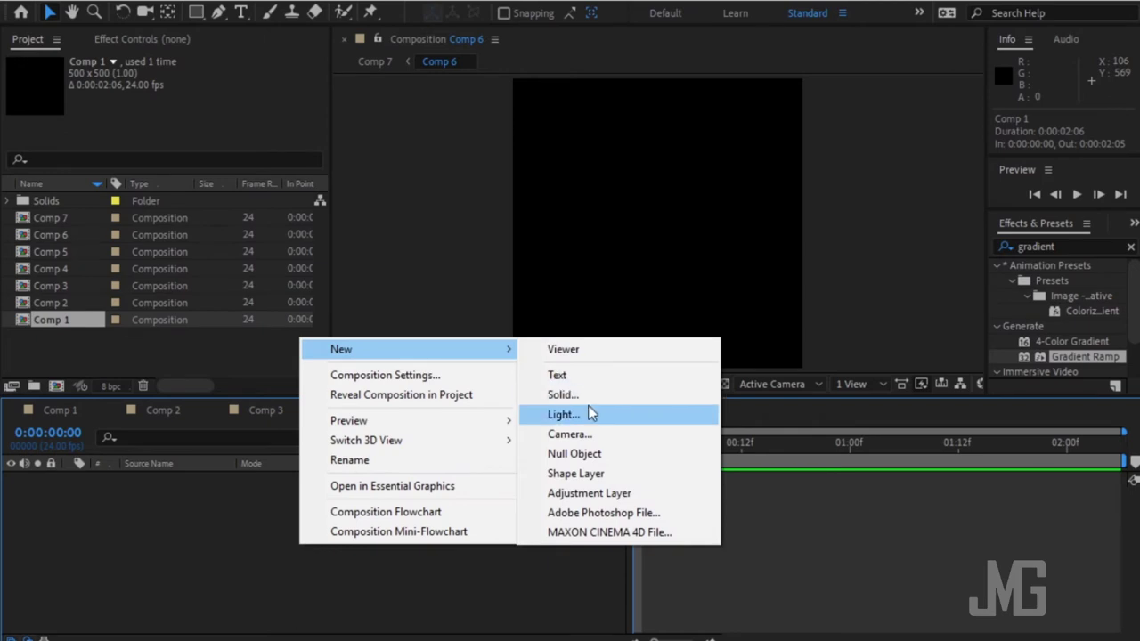
left_click(588, 395)
left_click(562, 418)
left_click_drag(816, 445, 831, 504)
left_click(997, 378)
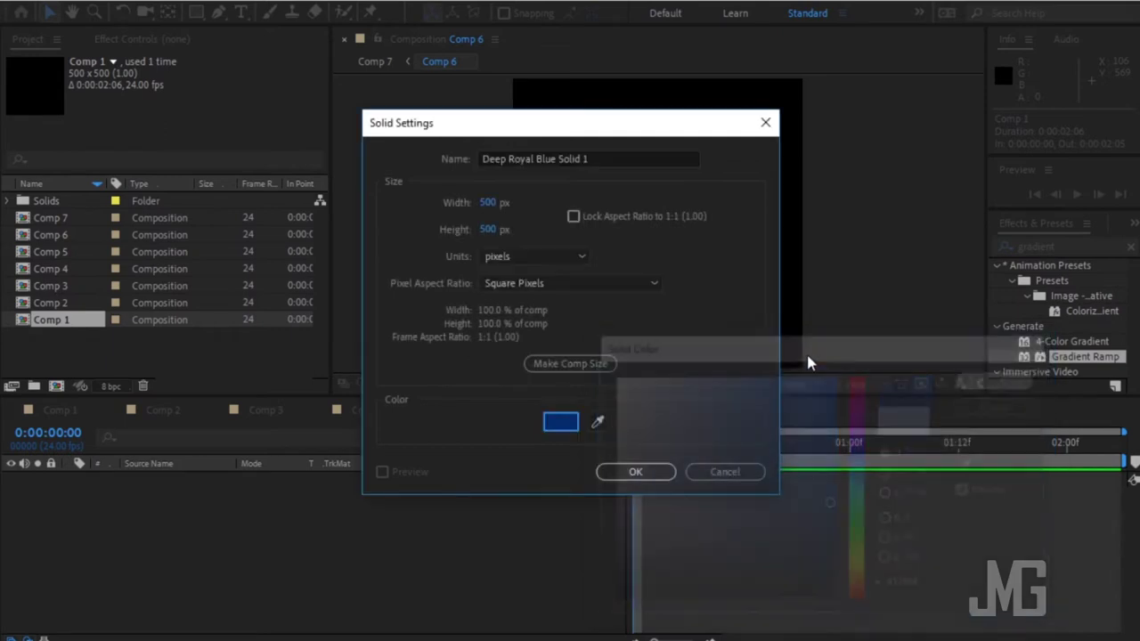
left_click(624, 471)
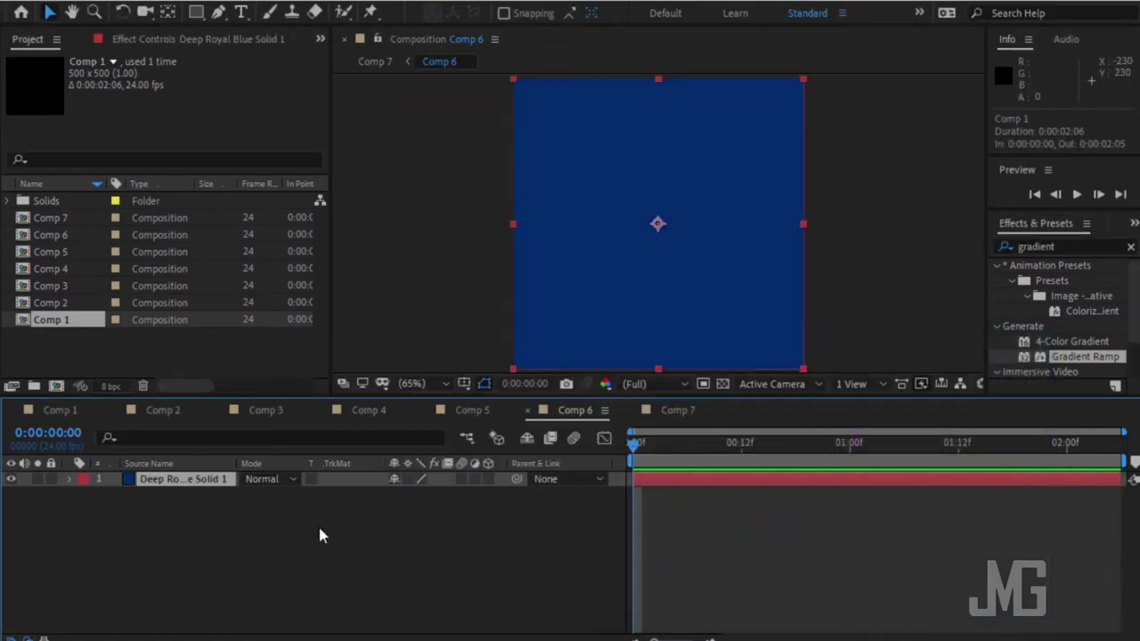
Return to Comp 7 and select all six comp layers.
left_click(674, 412)
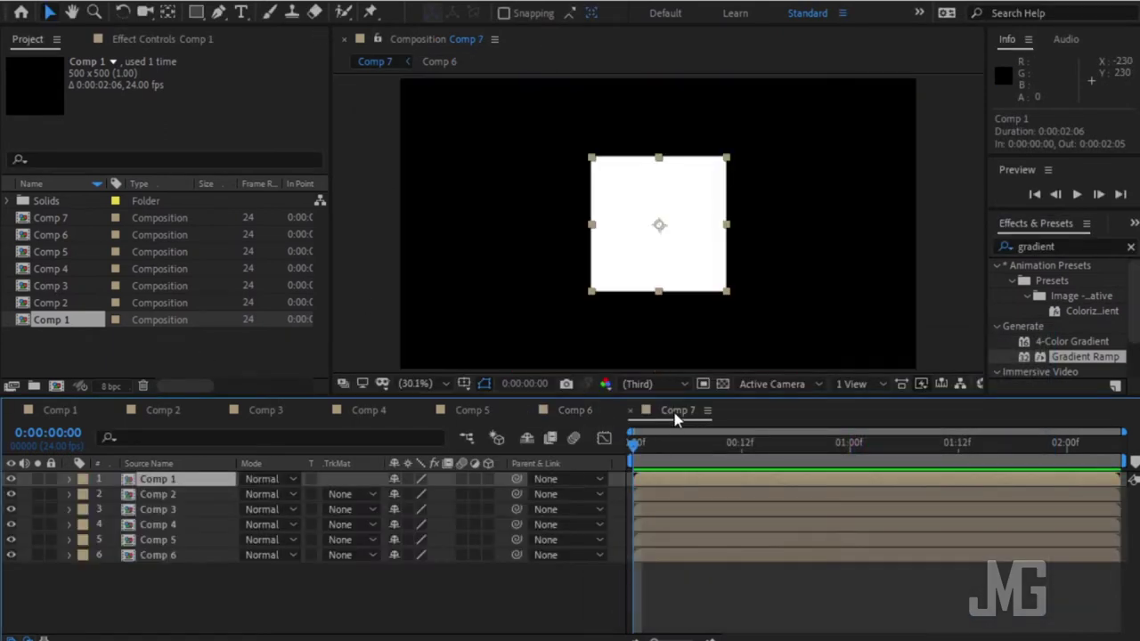
left_click(376, 613)
left_click(174, 481)
left_click(182, 619)
left_click(176, 479)
left_click(182, 495)
left_click(179, 506)
left_click(194, 592)
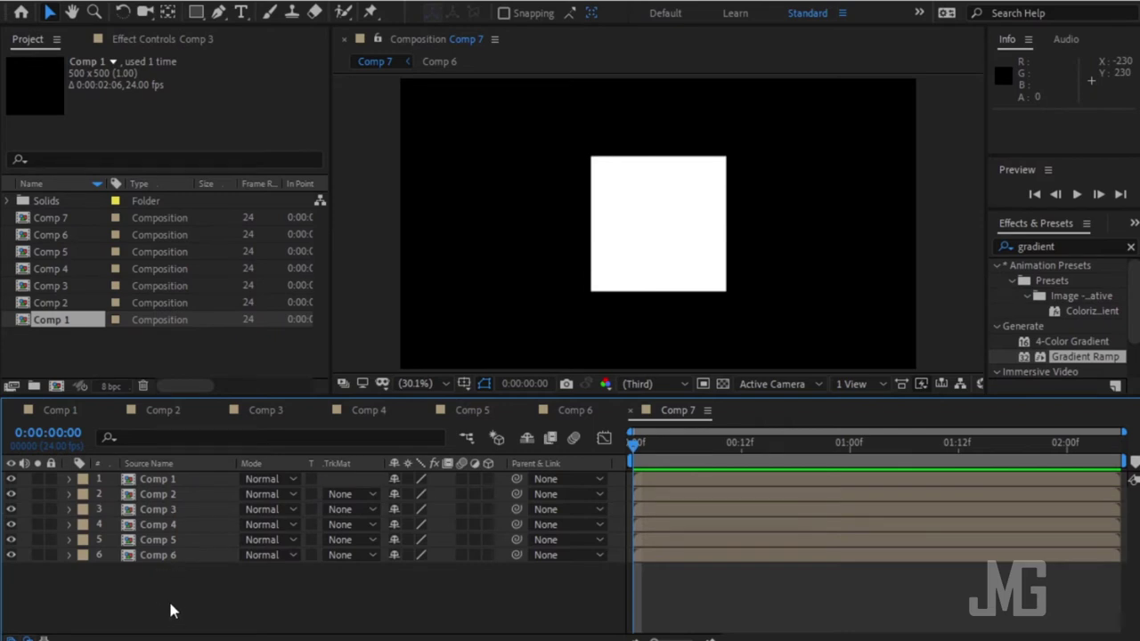
left_click_drag(165, 592, 195, 459)
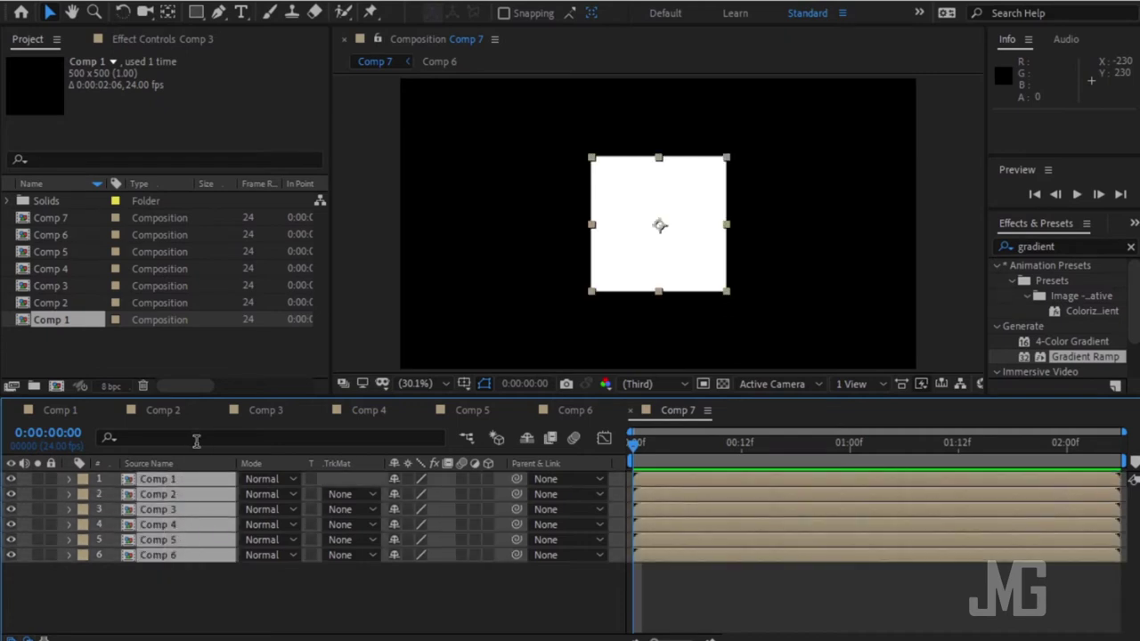
Turn on the 3D Layer switch for all six layers and reveal their anchor points.
left_click(487, 479)
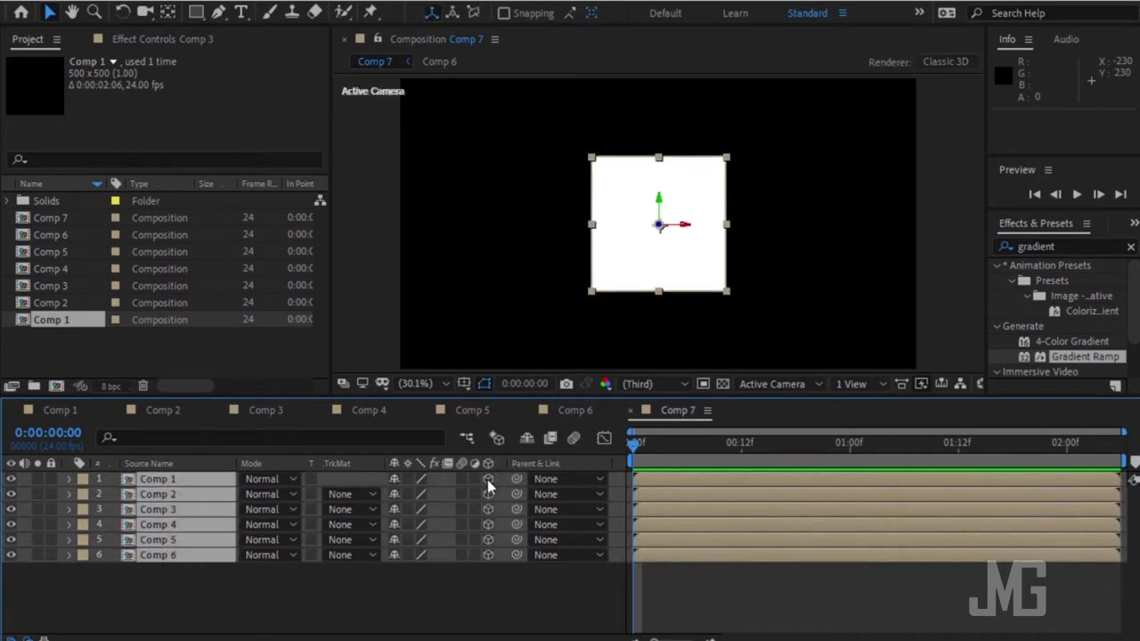
left_click(487, 481)
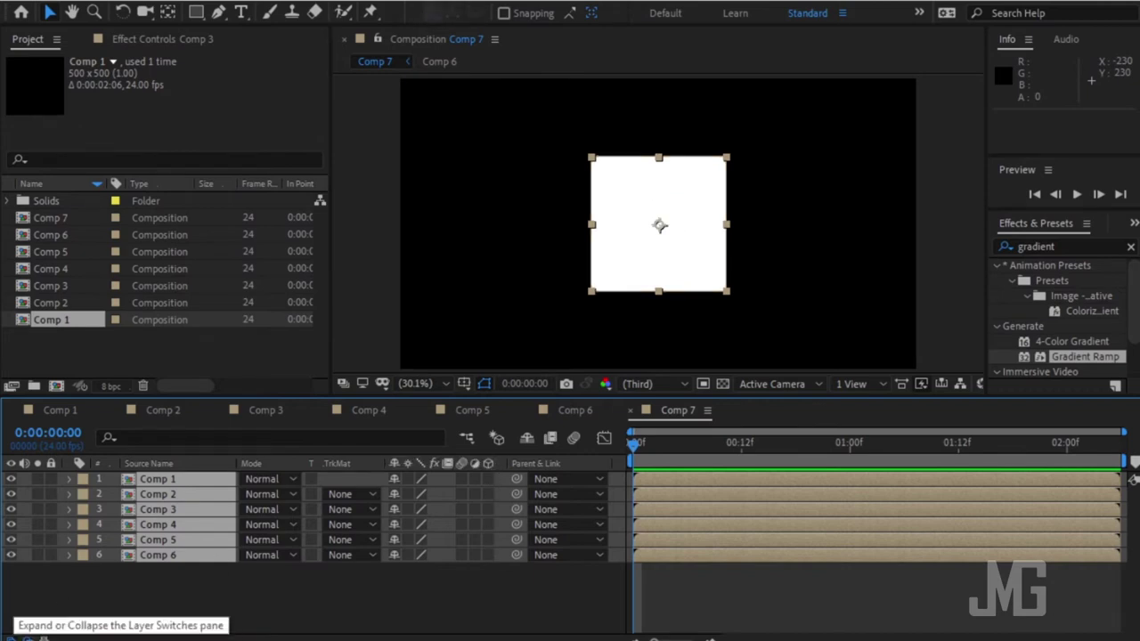
left_click(12, 638)
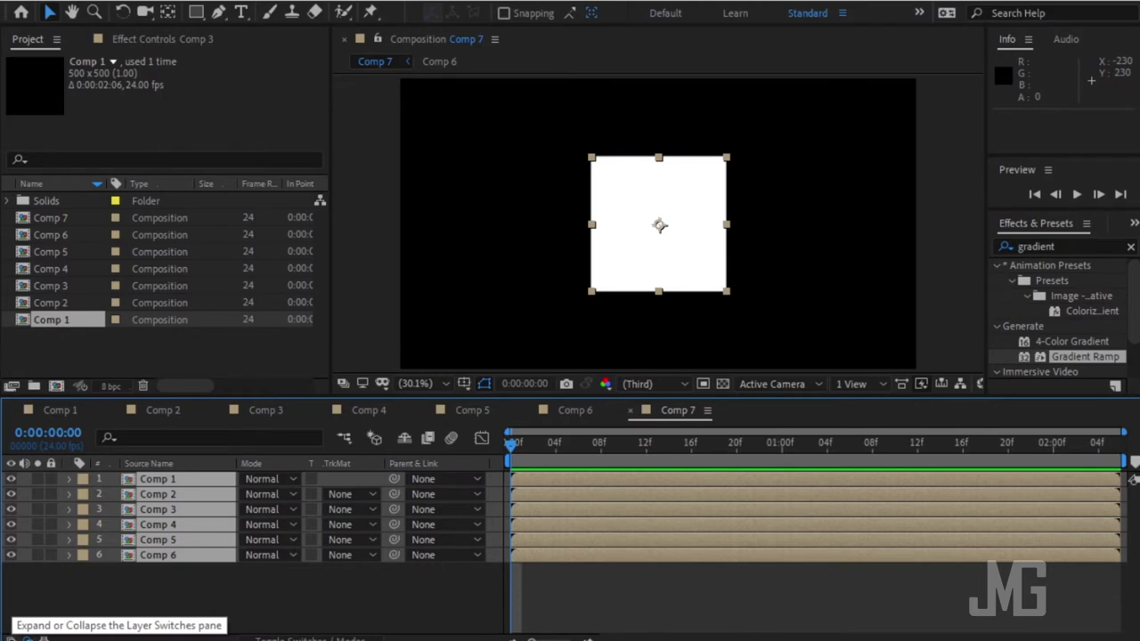
left_click(13, 637)
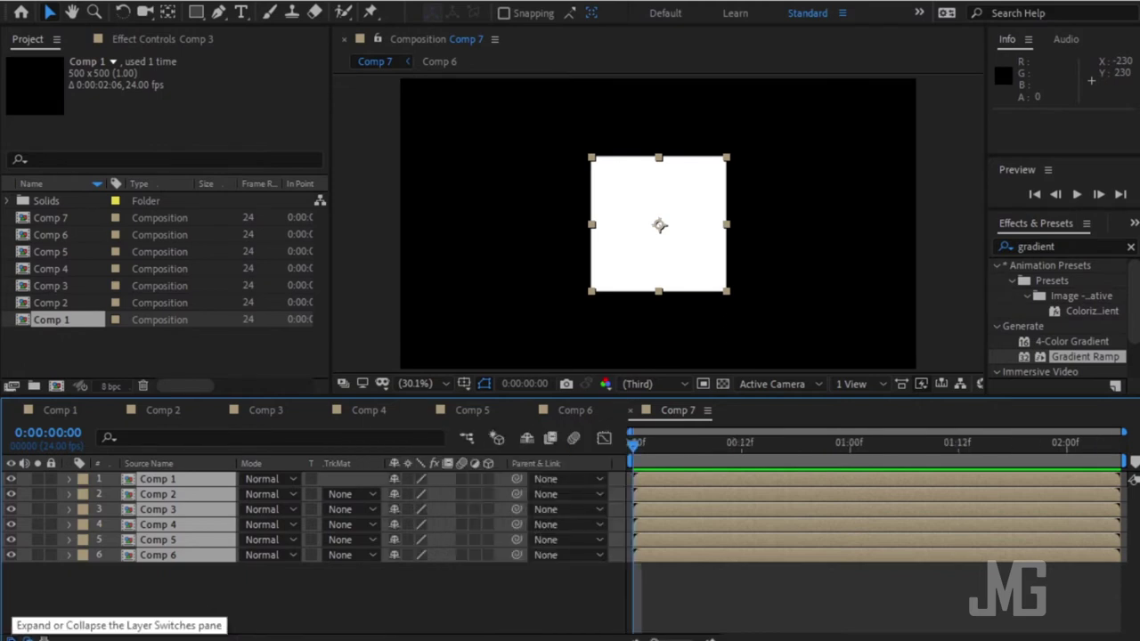
left_click(488, 479)
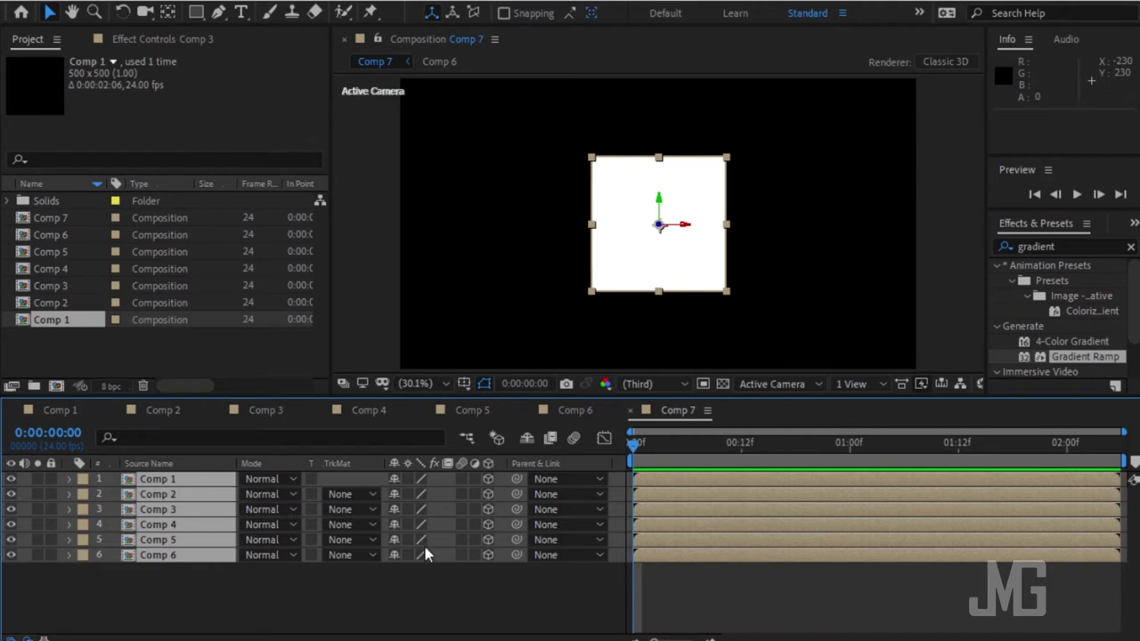
key("a")
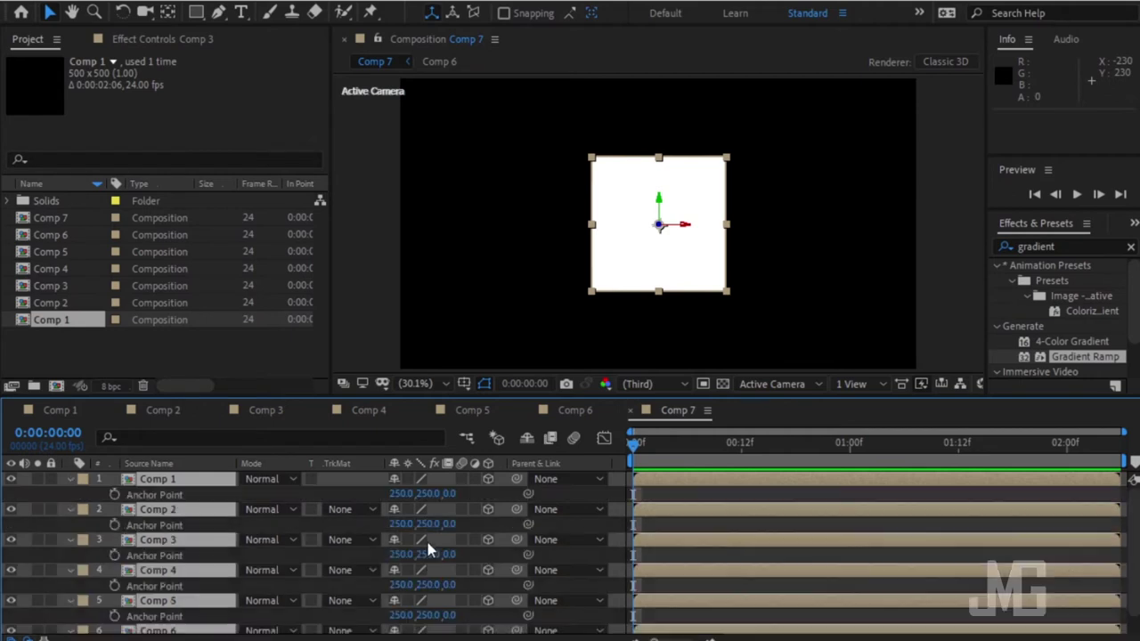
Set the anchor point Z value to 250 on all six layers, giving 250, 250, 250.
left_click(450, 493)
left_click(272, 492)
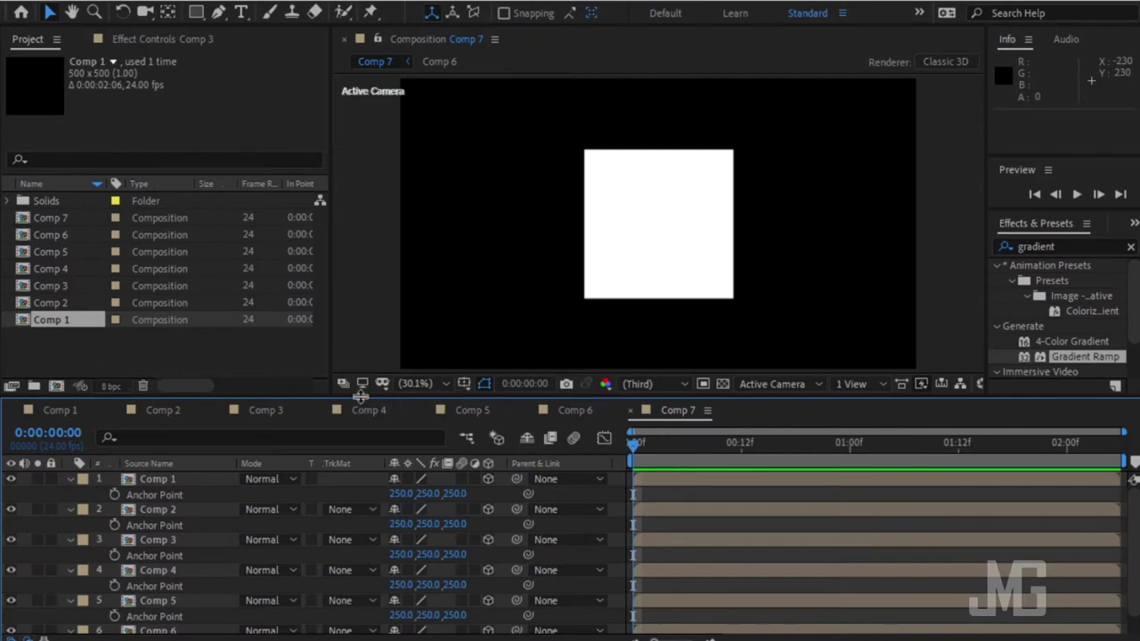
left_click_drag(361, 396, 348, 325)
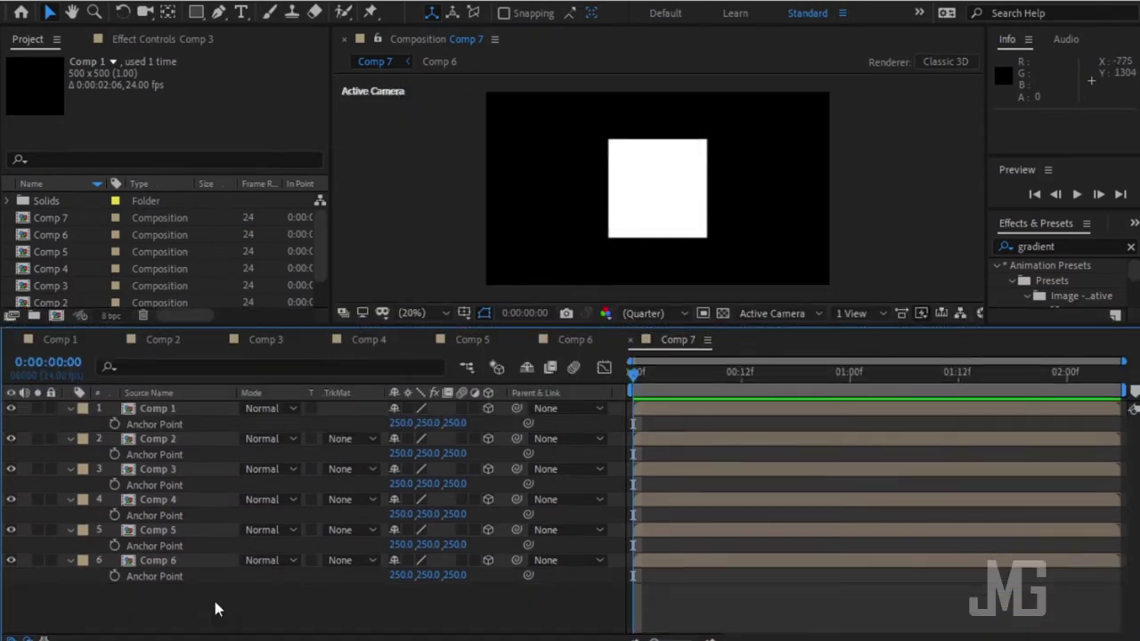
left_click_drag(212, 608, 228, 325)
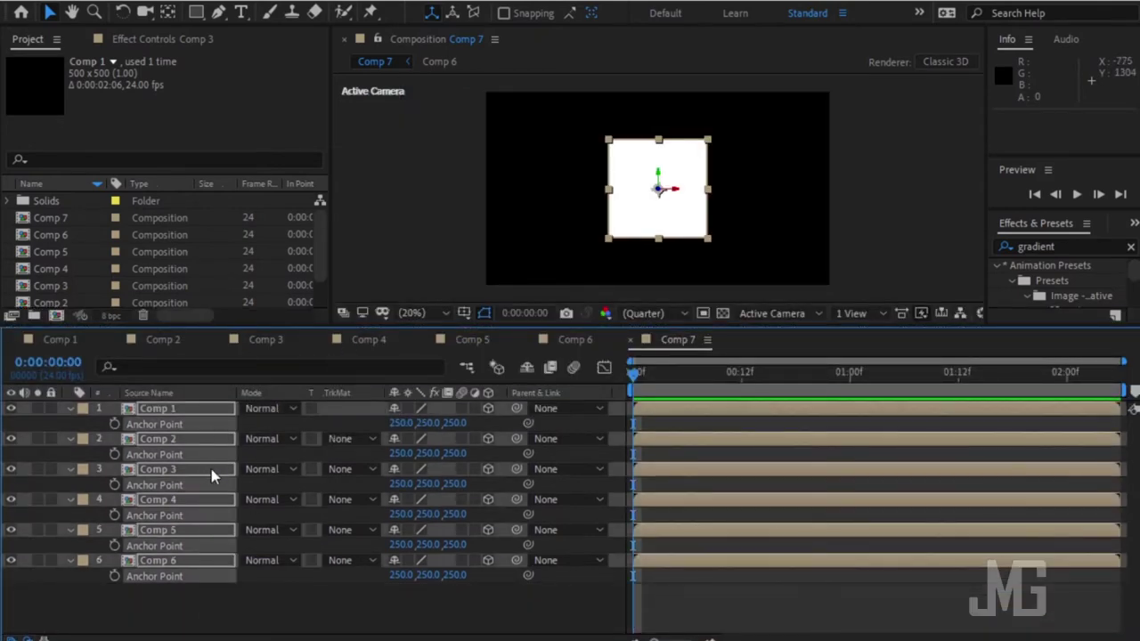
key("r")
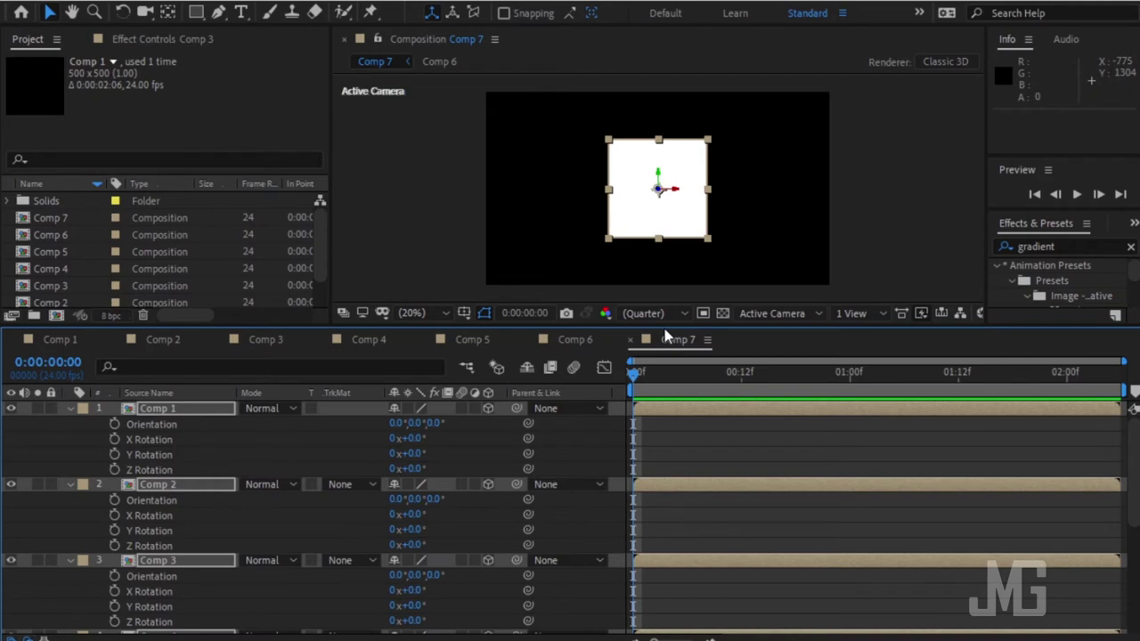
Select only the Comp 1 layer and switch the viewer to Custom View 1.
left_click_drag(665, 326, 663, 361)
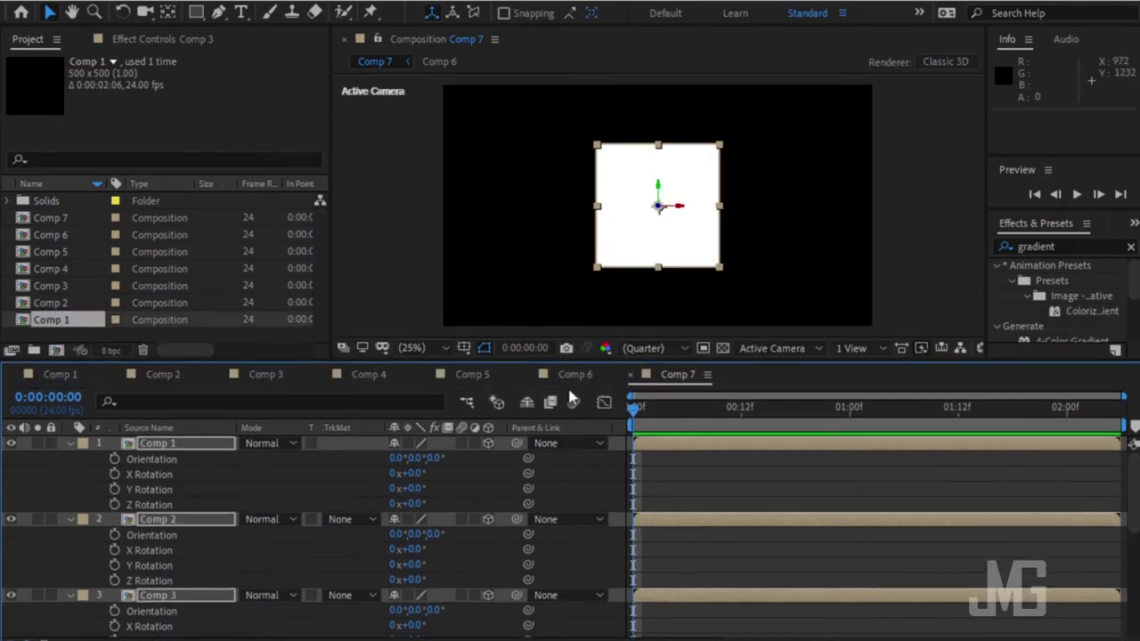
key("ctrl+a")
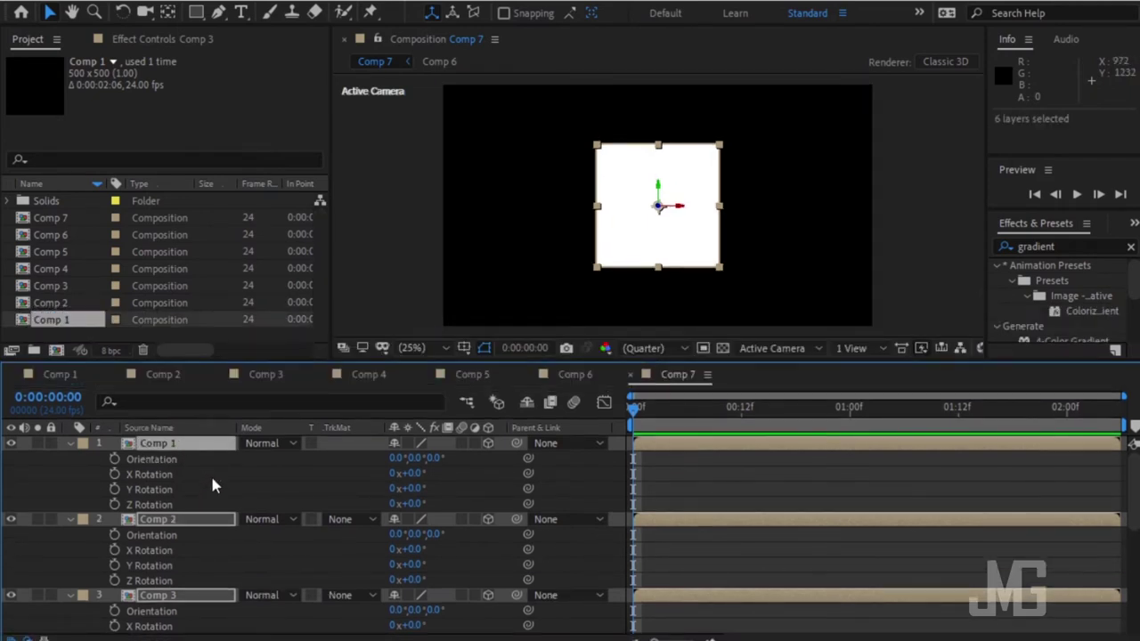
left_click(211, 475)
left_click(191, 444)
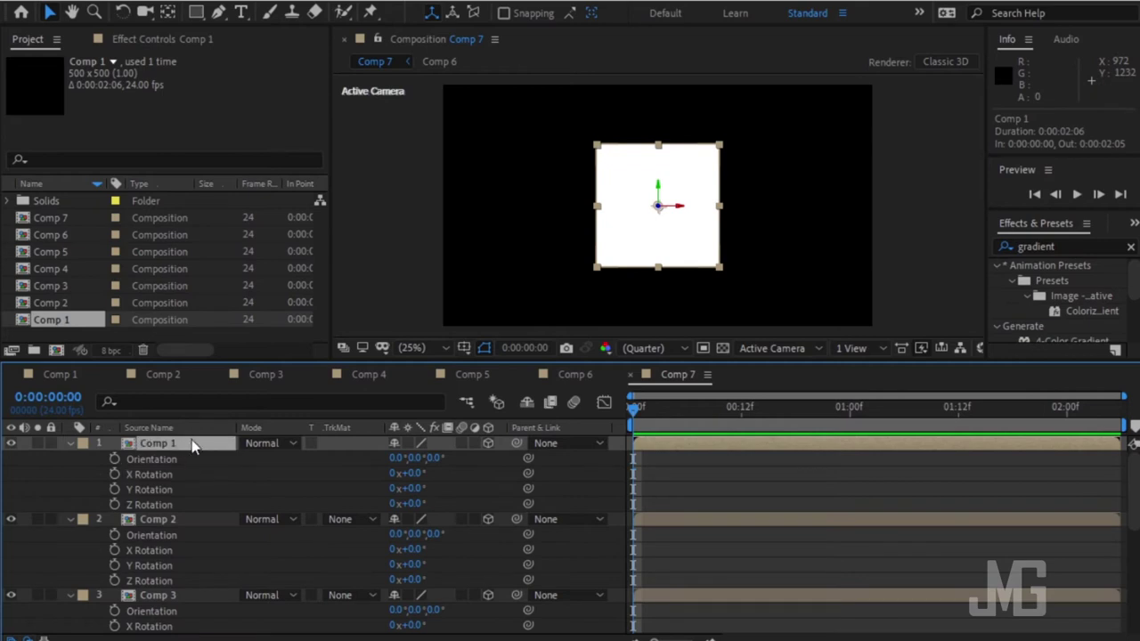
left_click(783, 354)
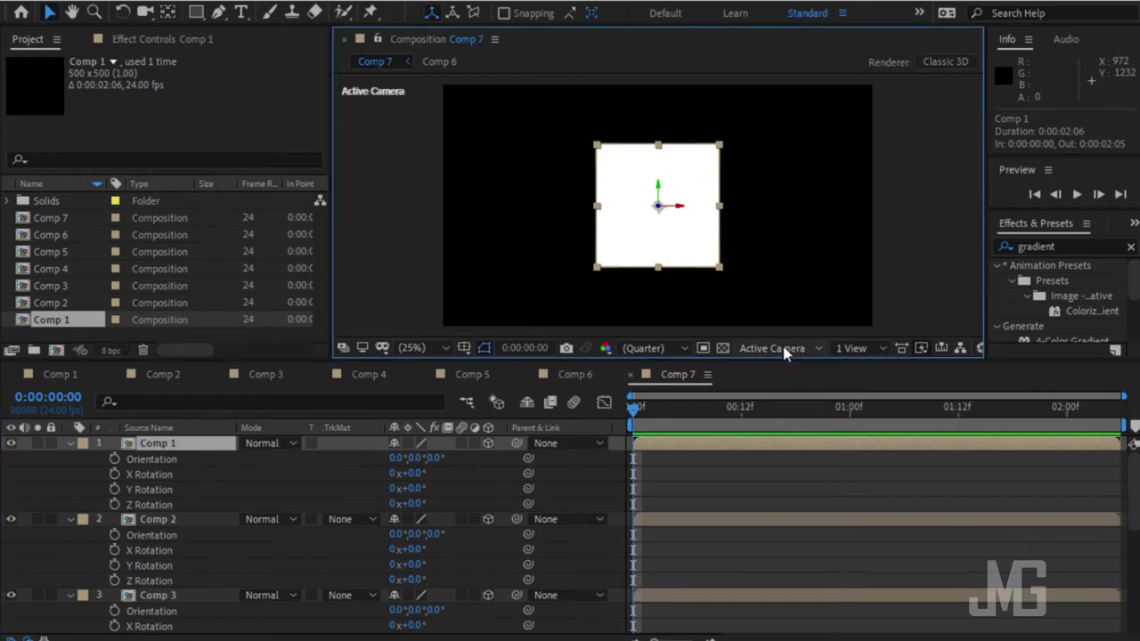
left_click(784, 349)
left_click(785, 515)
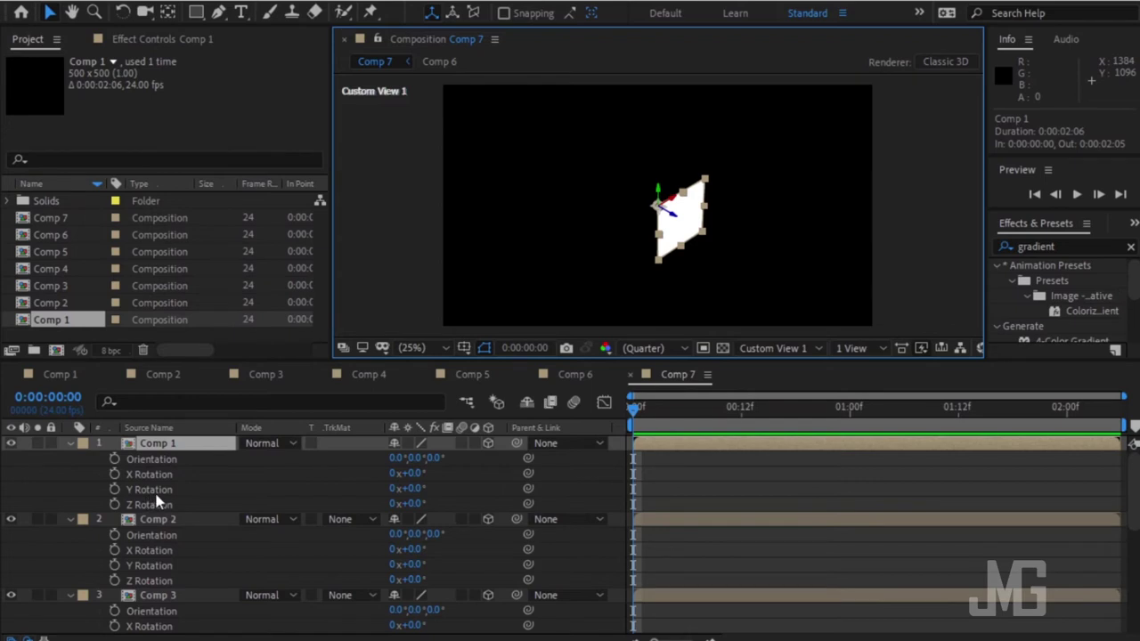
Set Comp 1's Y Rotation to 90°.
left_click(413, 489)
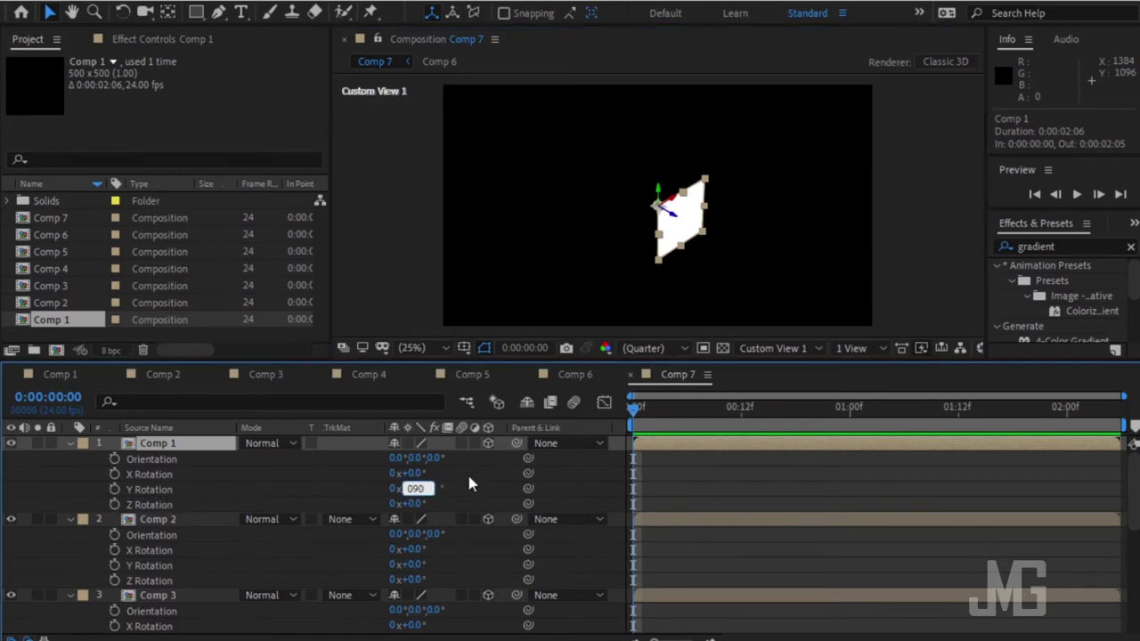
key("BackSpace")
key("BackSpace")
key("BackSpace")
type("90")
left_click(495, 474)
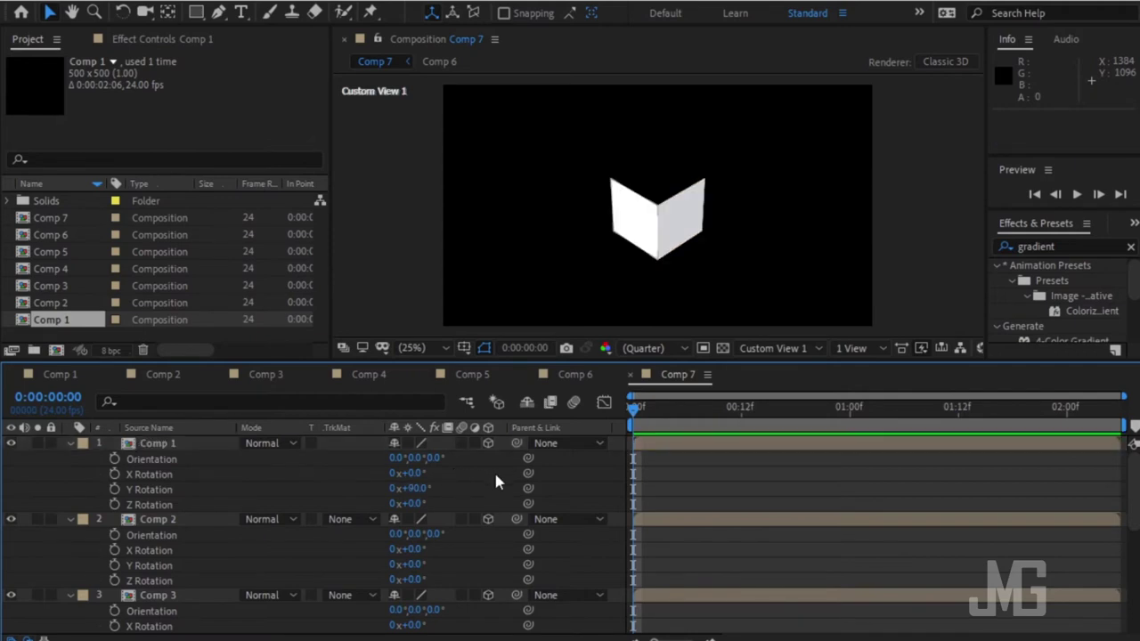
left_click(70, 442)
left_click(170, 463)
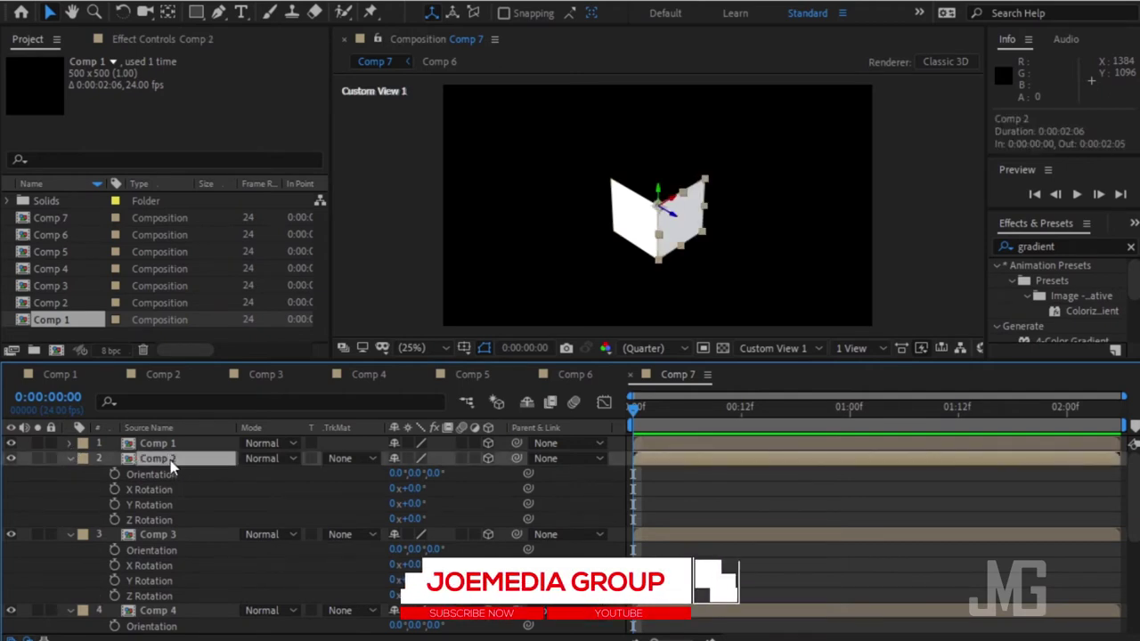
Set Comp 2's Y Rotation to -90° and Comp 3's X Rotation to 90°.
left_click(413, 504)
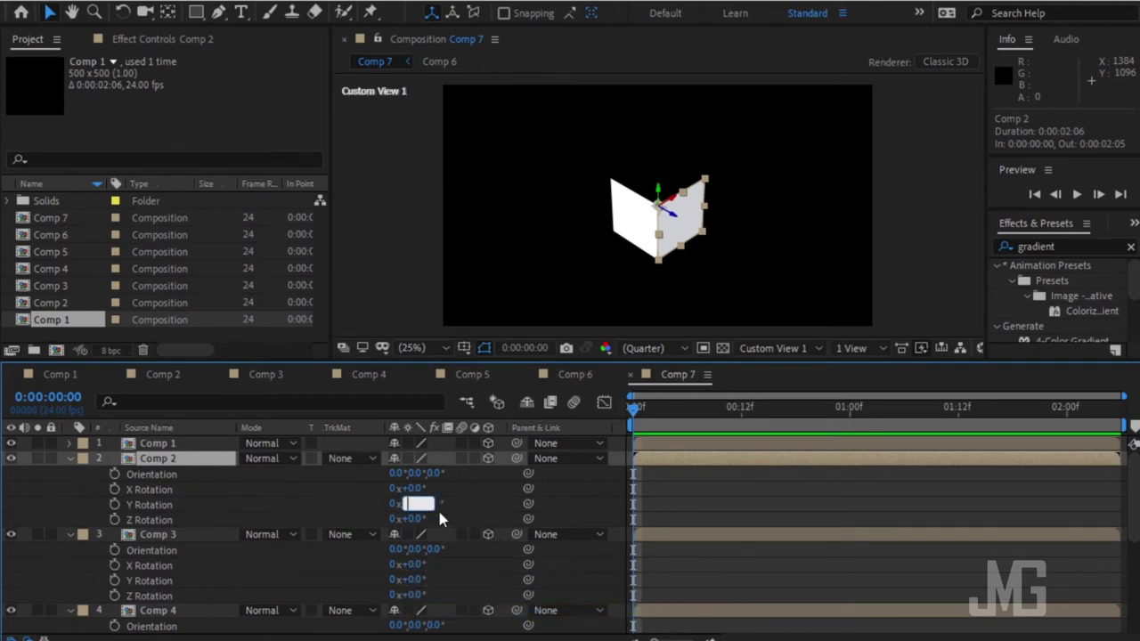
type("-90")
left_click(477, 513)
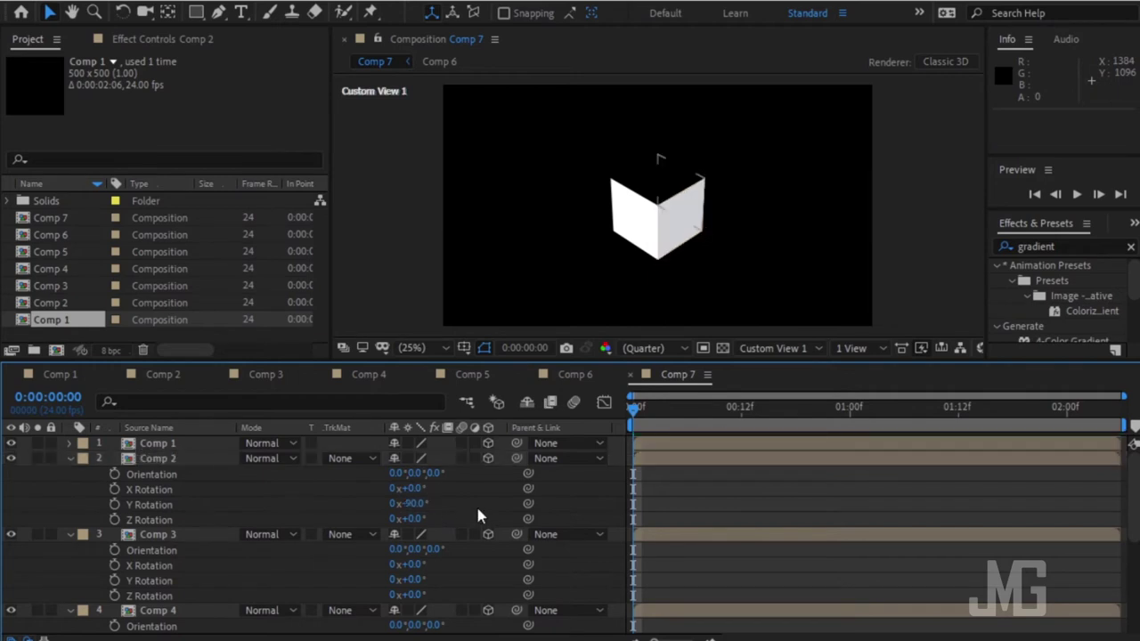
left_click(71, 458)
left_click(169, 475)
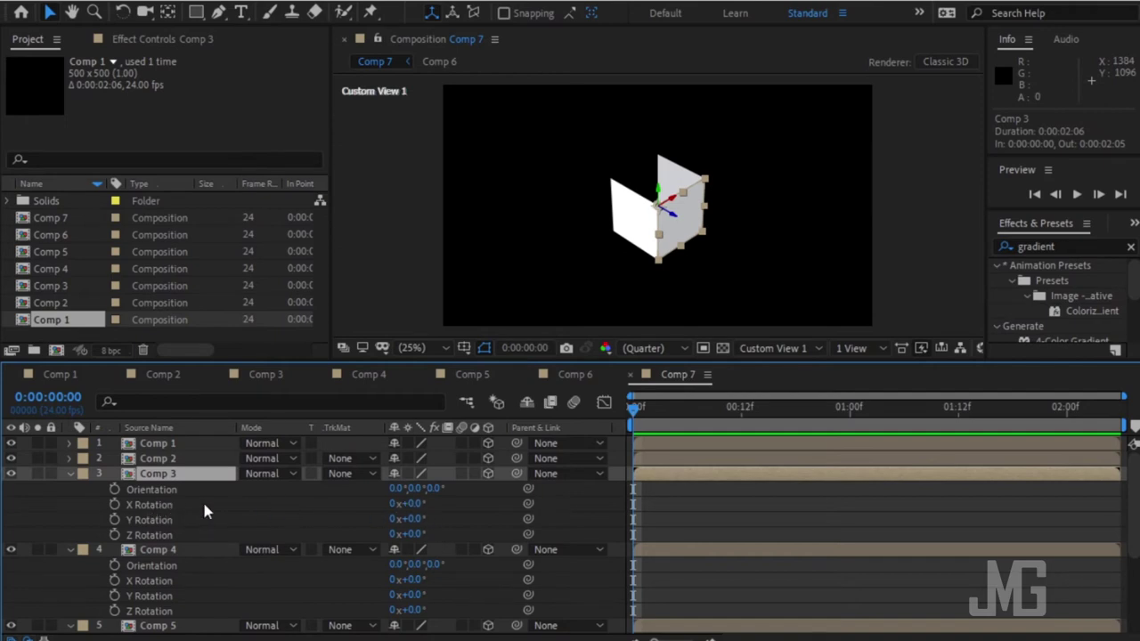
left_click(413, 505)
type("90")
left_click(474, 524)
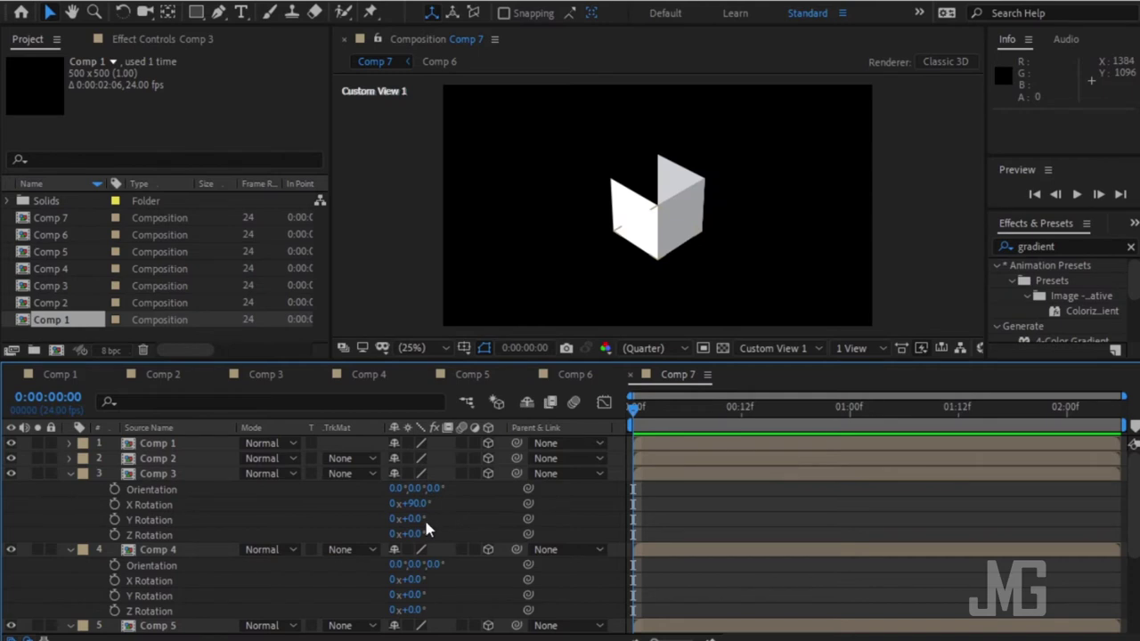
left_click(70, 474)
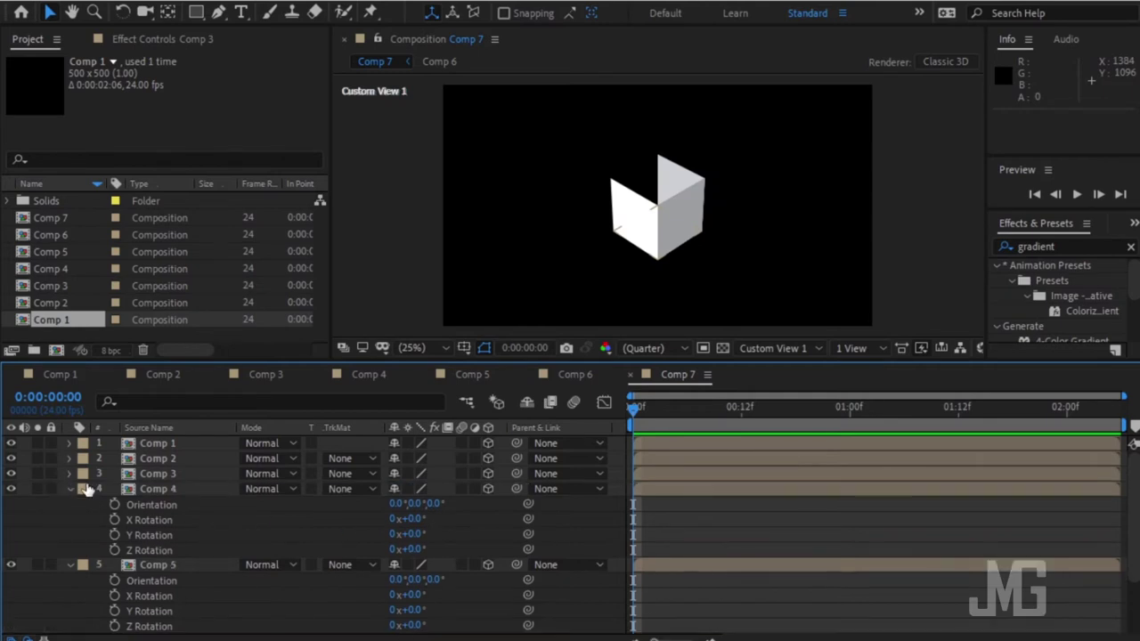
Set Comp 4's X Rotation to -90° and Comp 5's X Rotation to 180°.
left_click(176, 492)
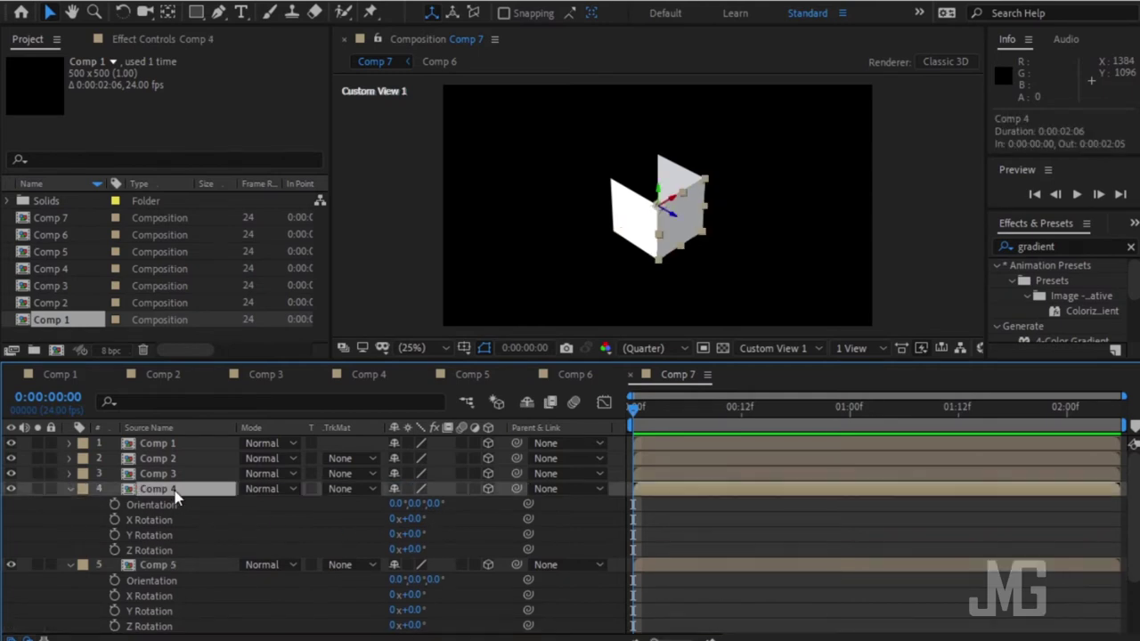
left_click(415, 519)
type("-90")
left_click(486, 535)
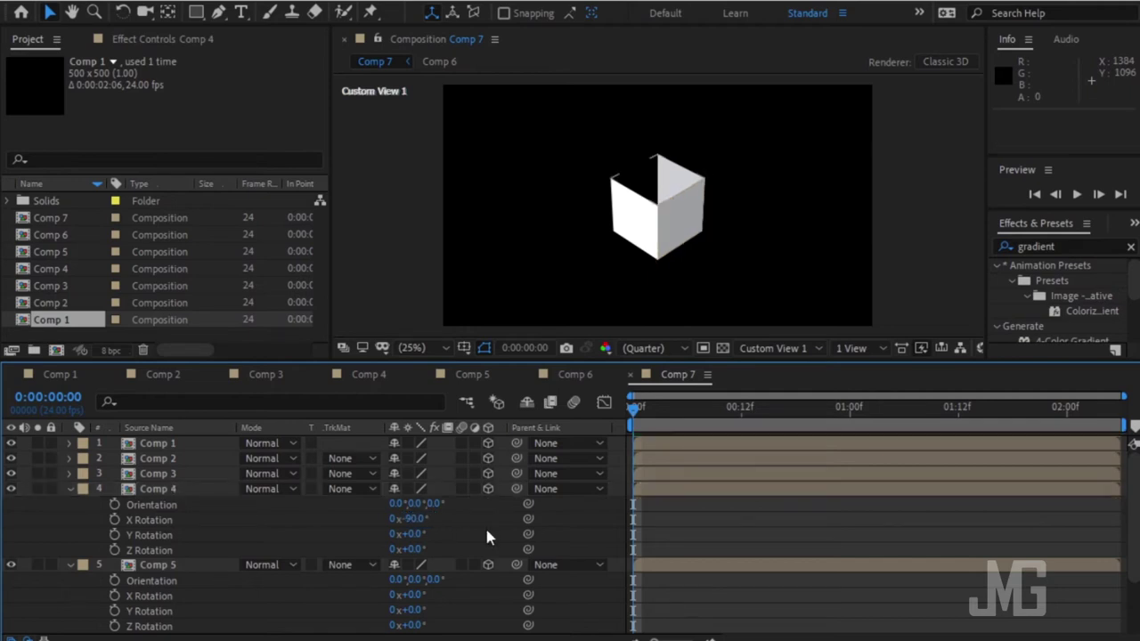
left_click(70, 489)
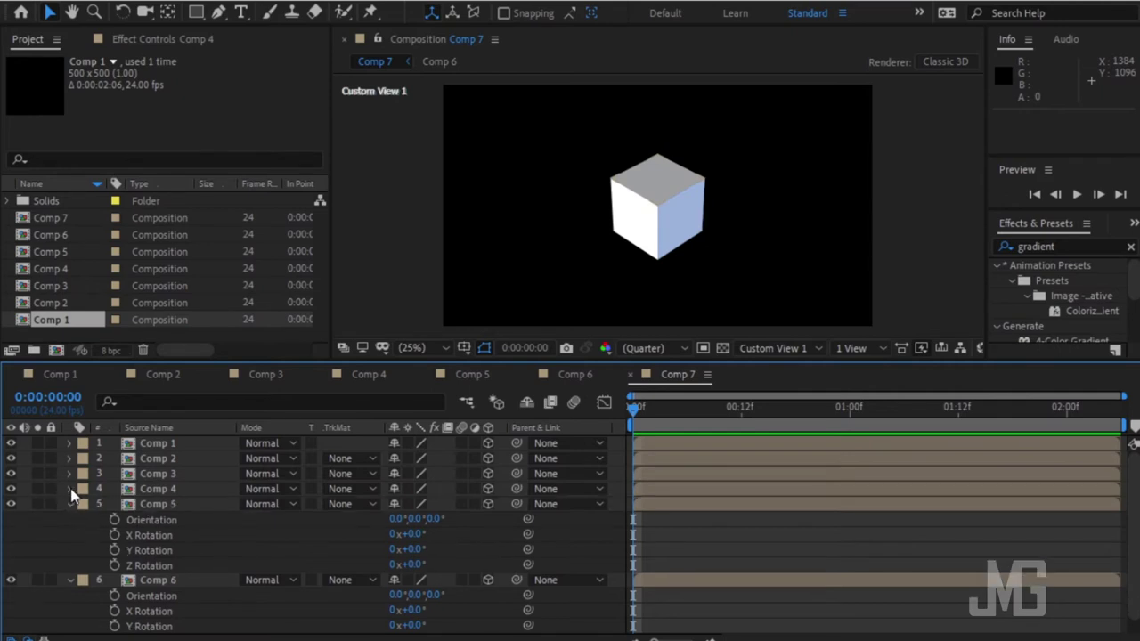
left_click(183, 502)
left_click(416, 534)
type("180")
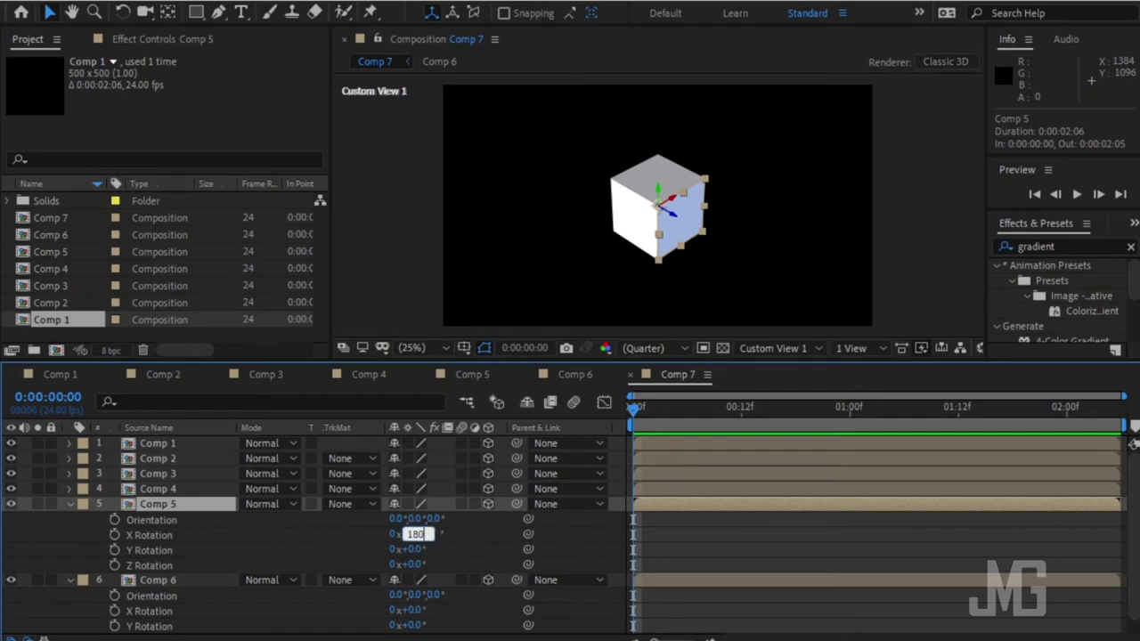
key("Return")
Collapse the Comp layers' rotation properties and deselect all layers.
left_click(489, 541)
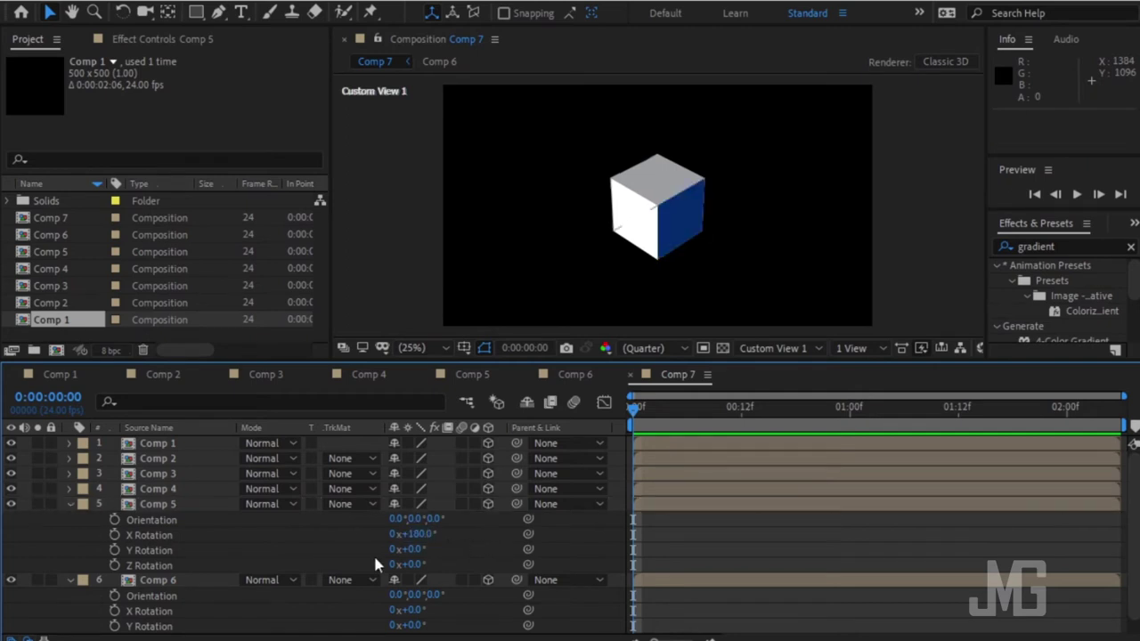
left_click(70, 504)
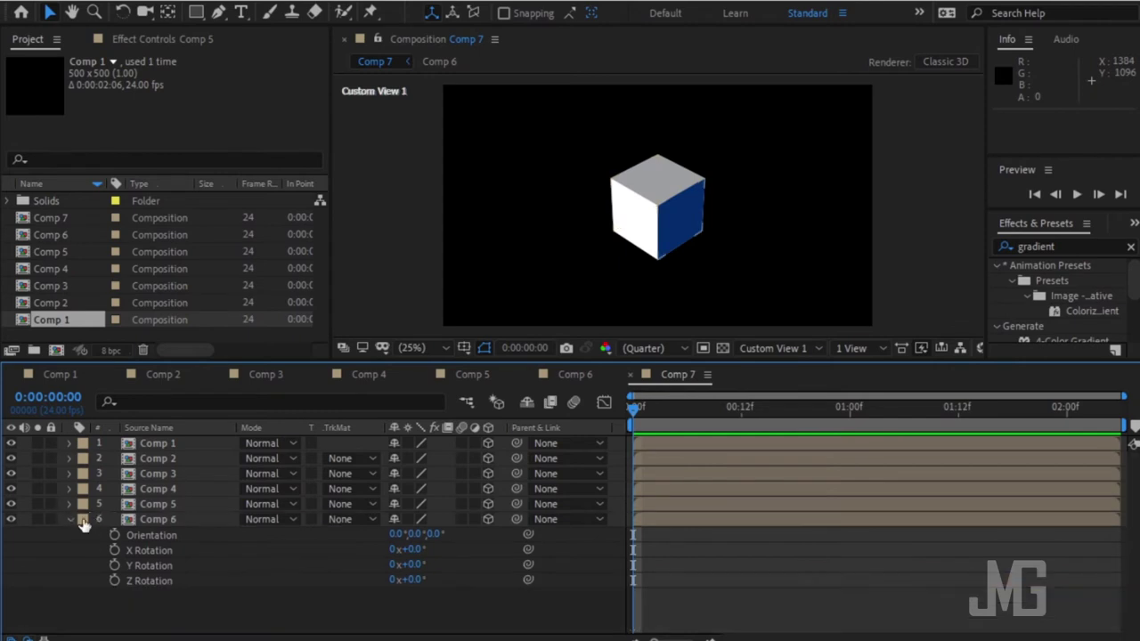
left_click(69, 519)
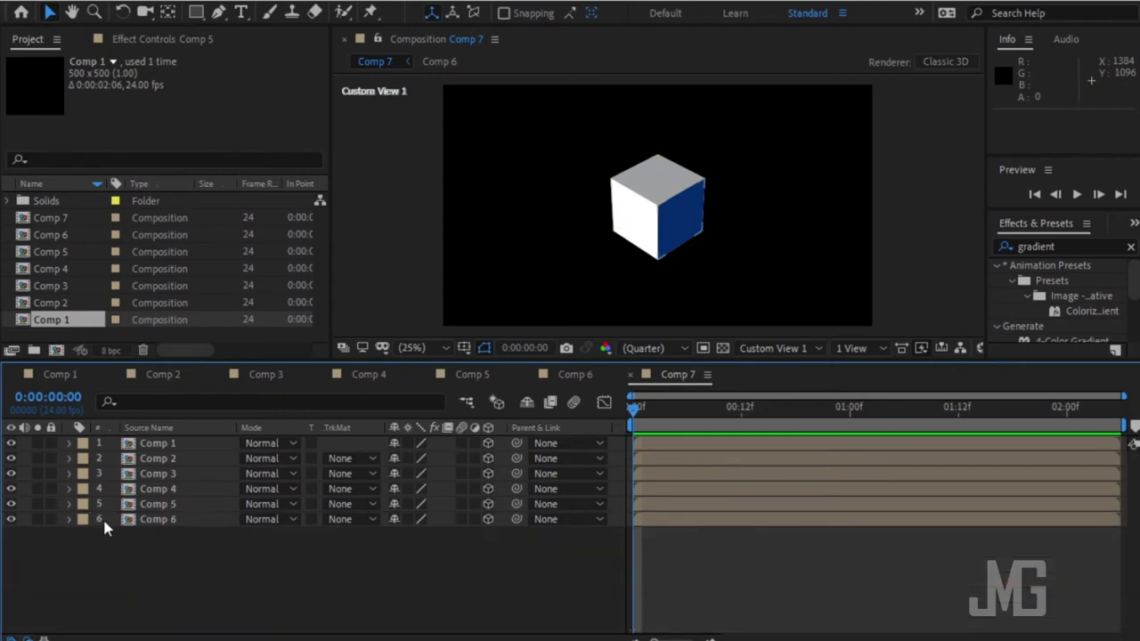
left_click(172, 520)
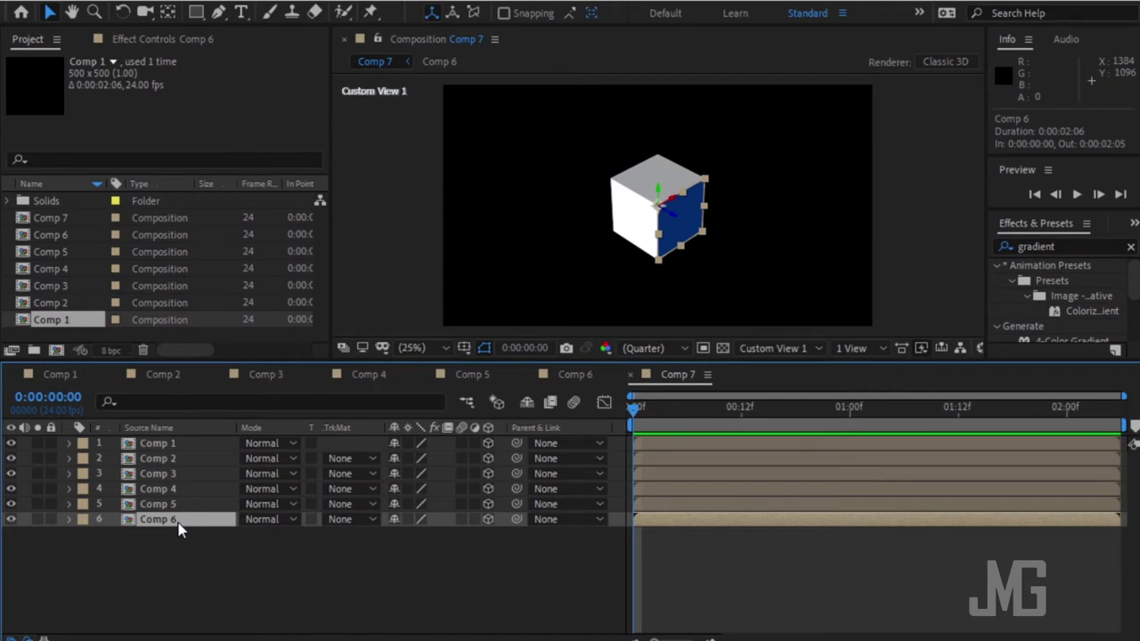
left_click(188, 573)
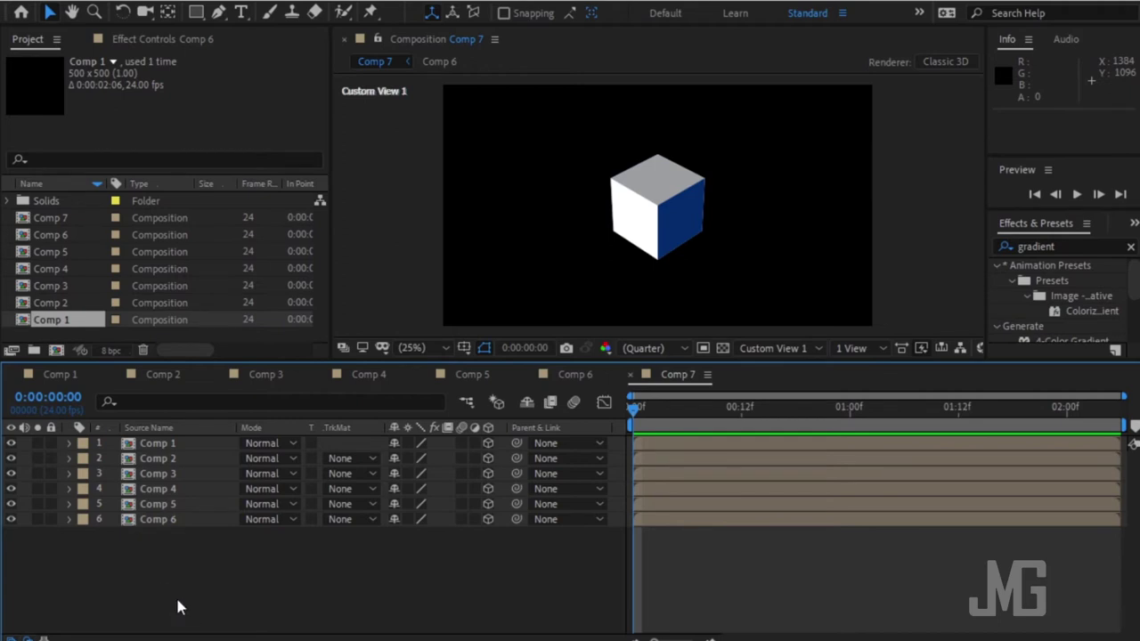
right_click(231, 567)
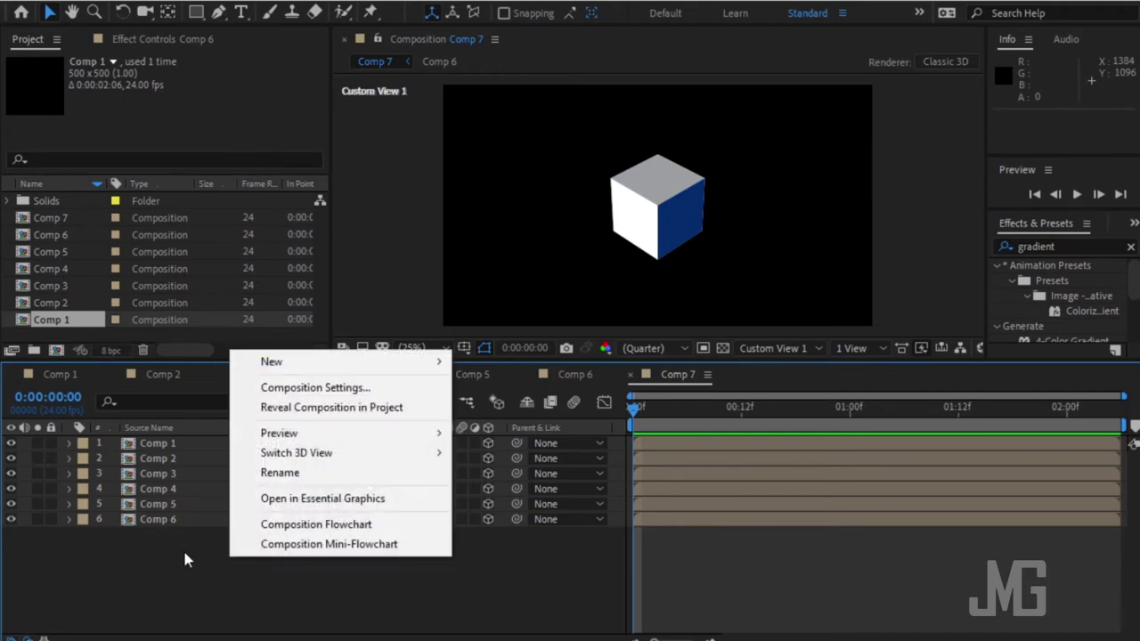
Add a new 28mm two-node camera layer, Camera 1, to Comp 7.
right_click(189, 559)
mouse_move(343, 354)
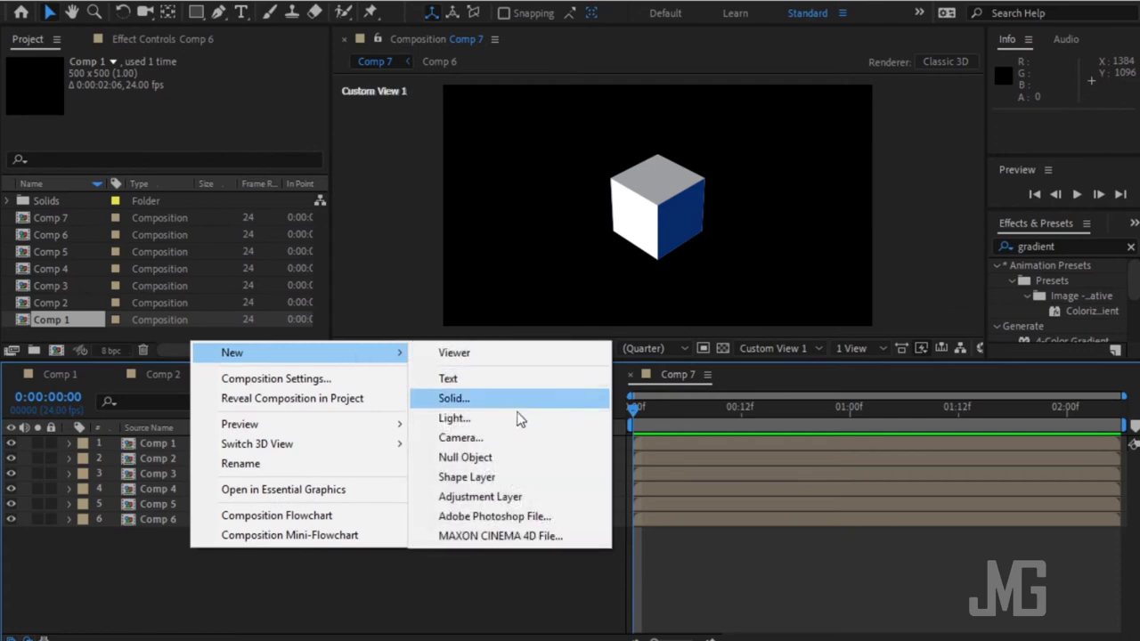
left_click(468, 438)
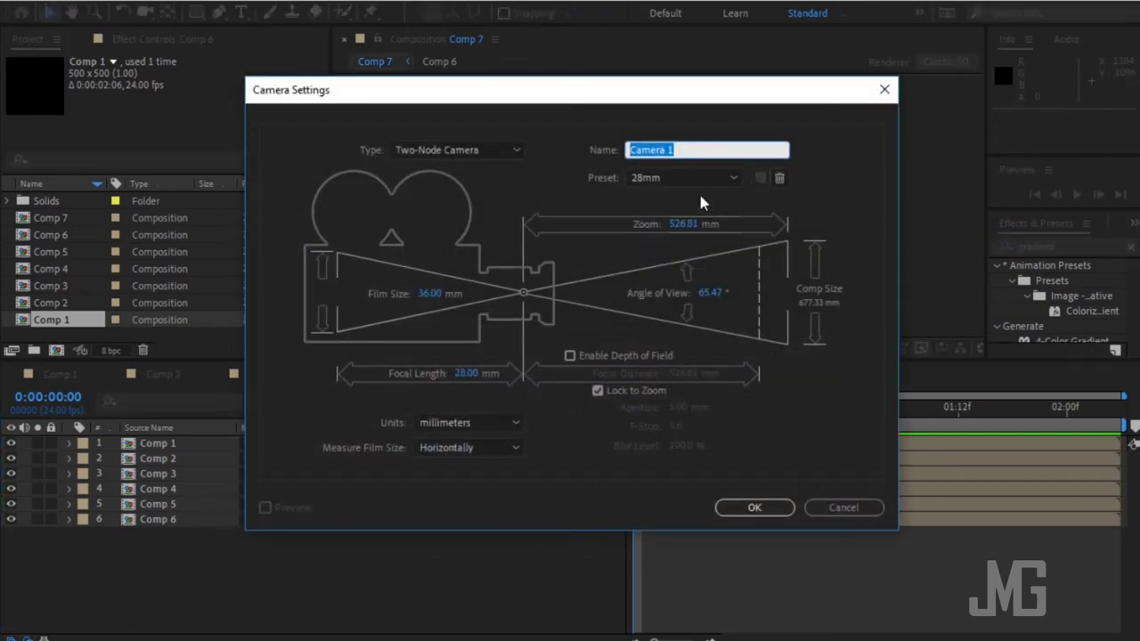
left_click(748, 503)
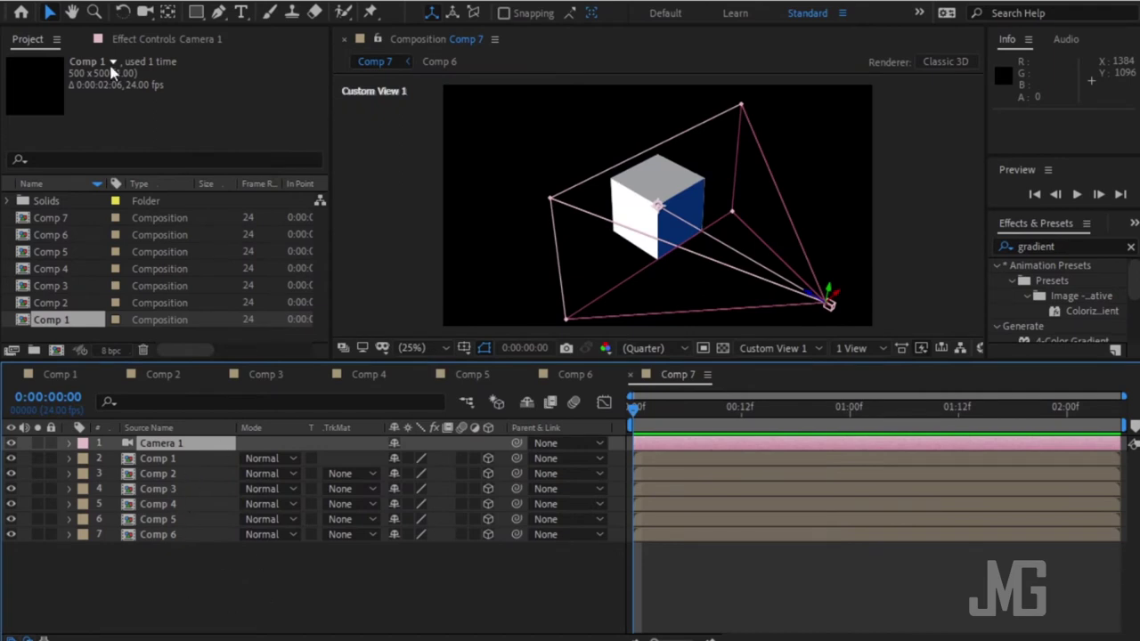
Orbit the custom view around the cube, then view through the Active Camera.
left_click(146, 12)
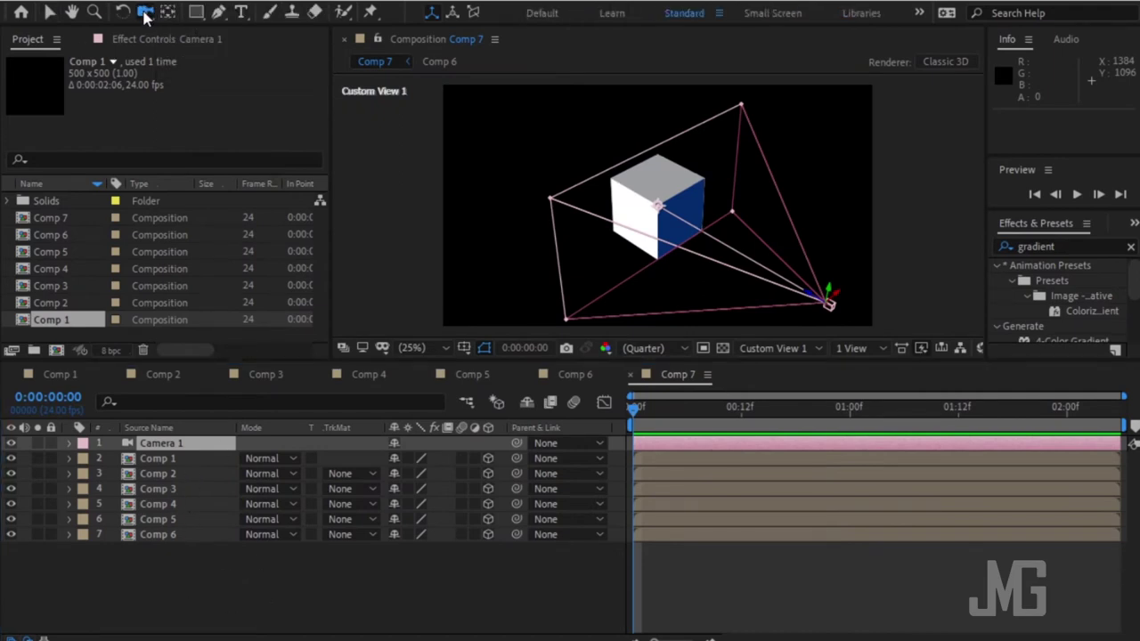
left_click_drag(682, 223, 601, 265)
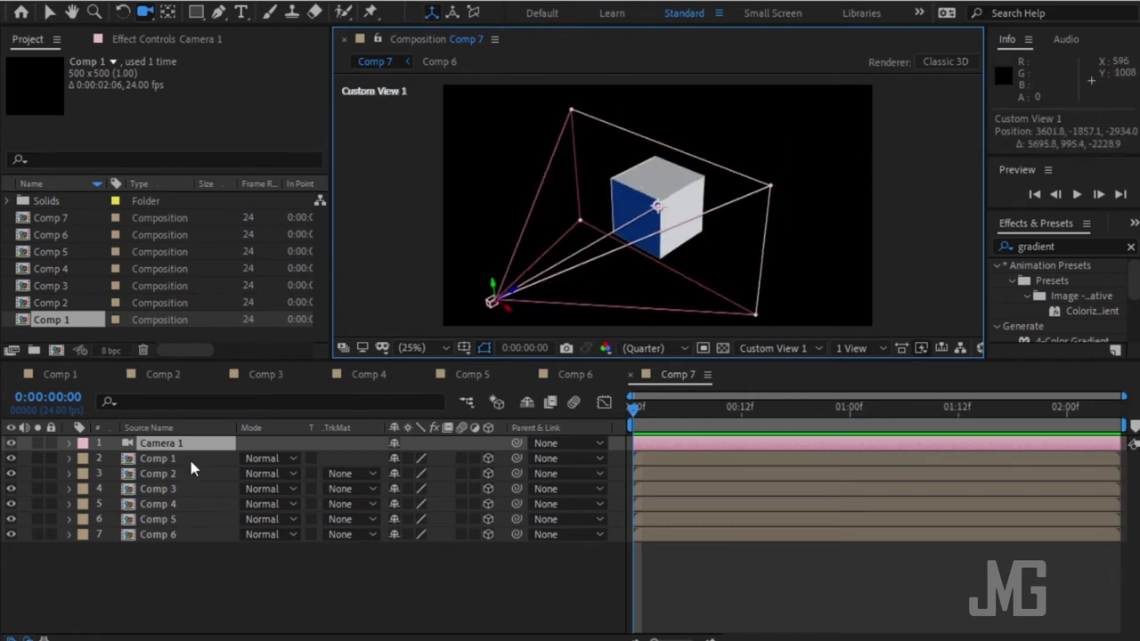
left_click(70, 443)
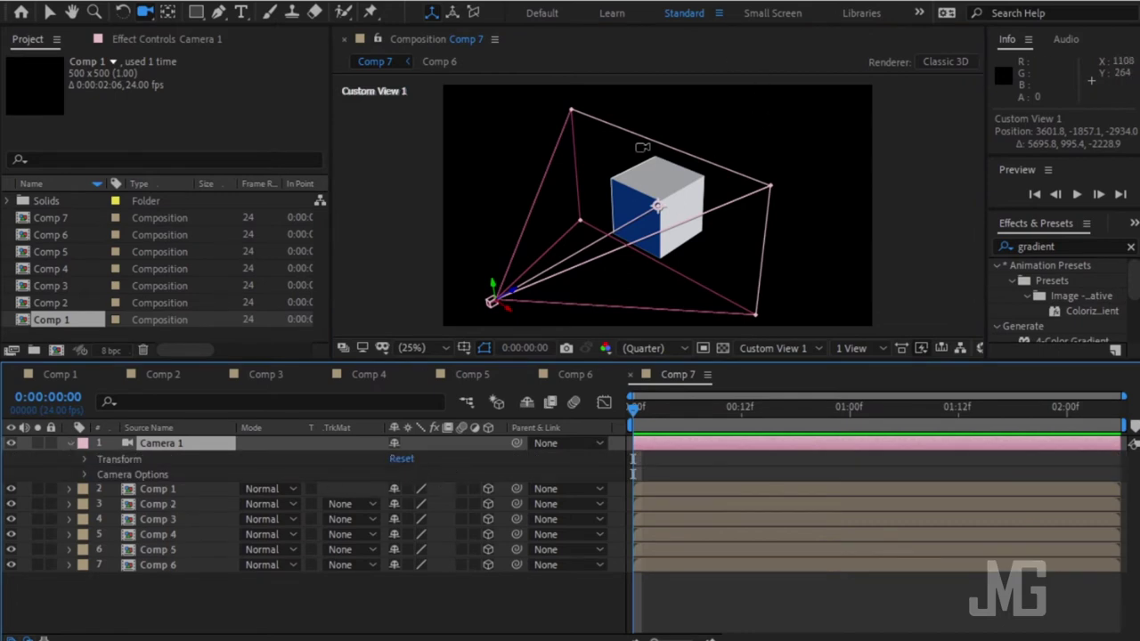
left_click(769, 350)
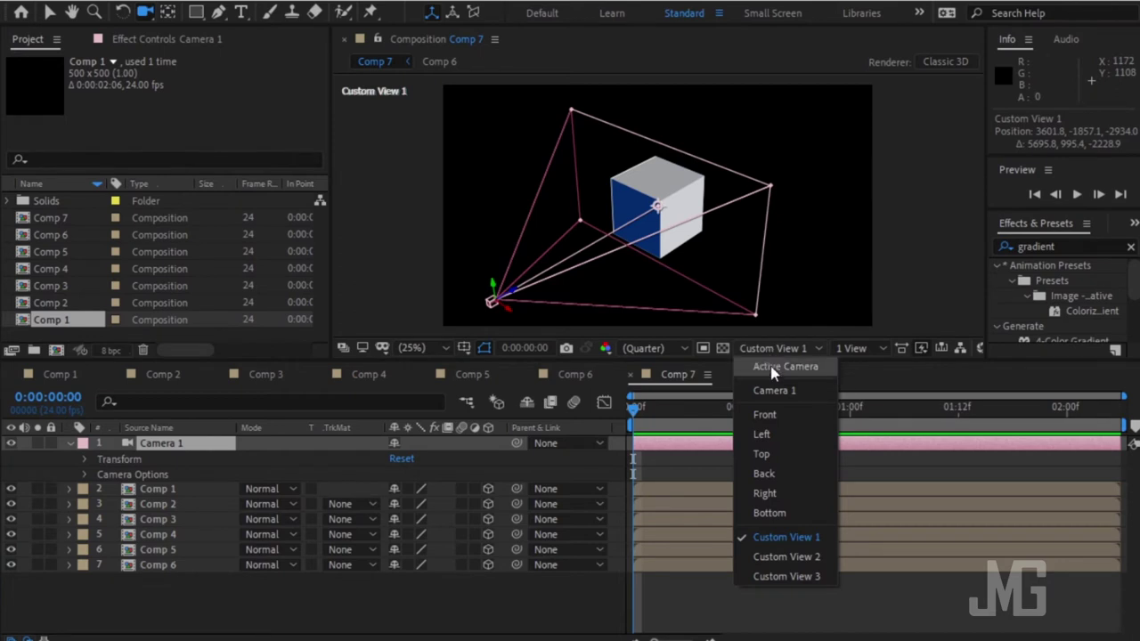
left_click(773, 368)
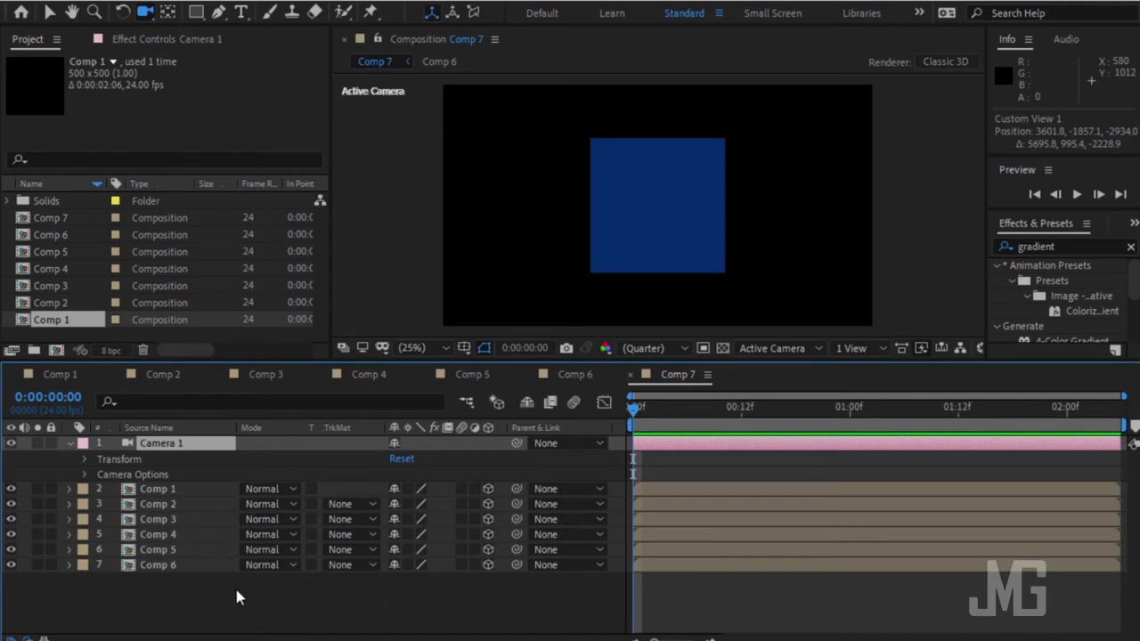
Add a Null Object layer, Null 1, to Comp 7 and begin renaming it.
right_click(292, 604)
mouse_move(415, 406)
left_click(575, 505)
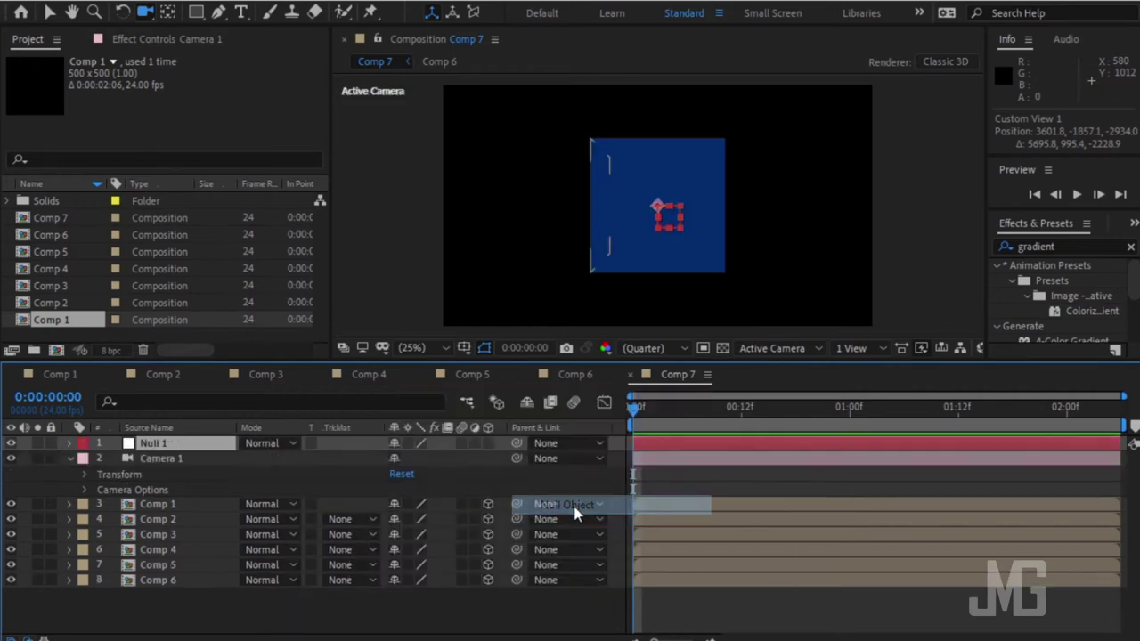
right_click(197, 449)
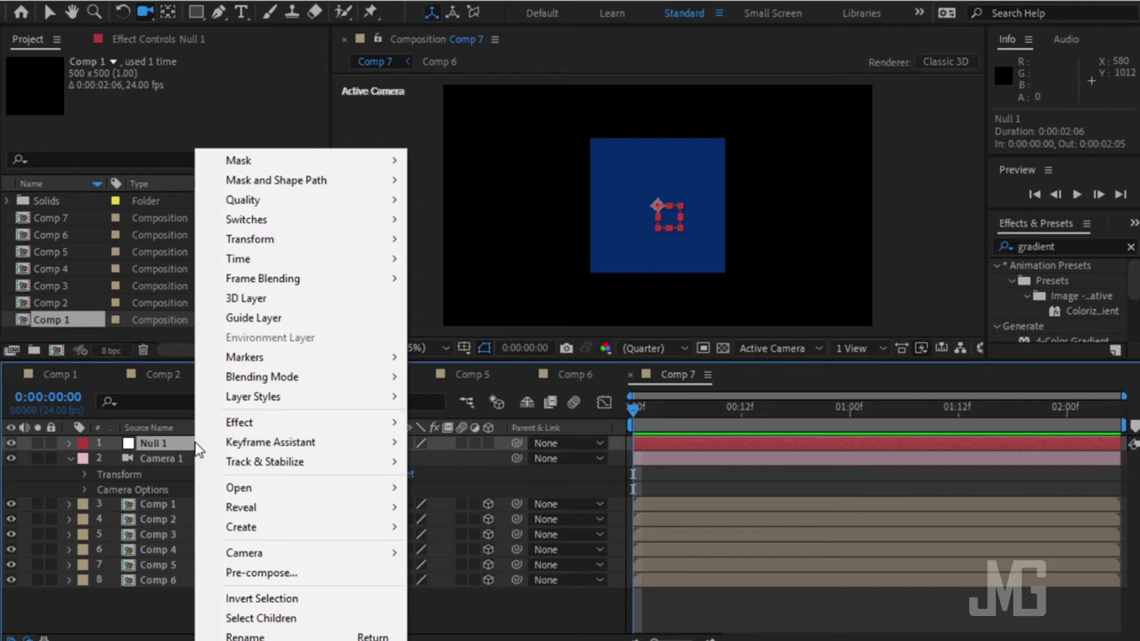
left_click(178, 449)
right_click(181, 450)
left_click(271, 633)
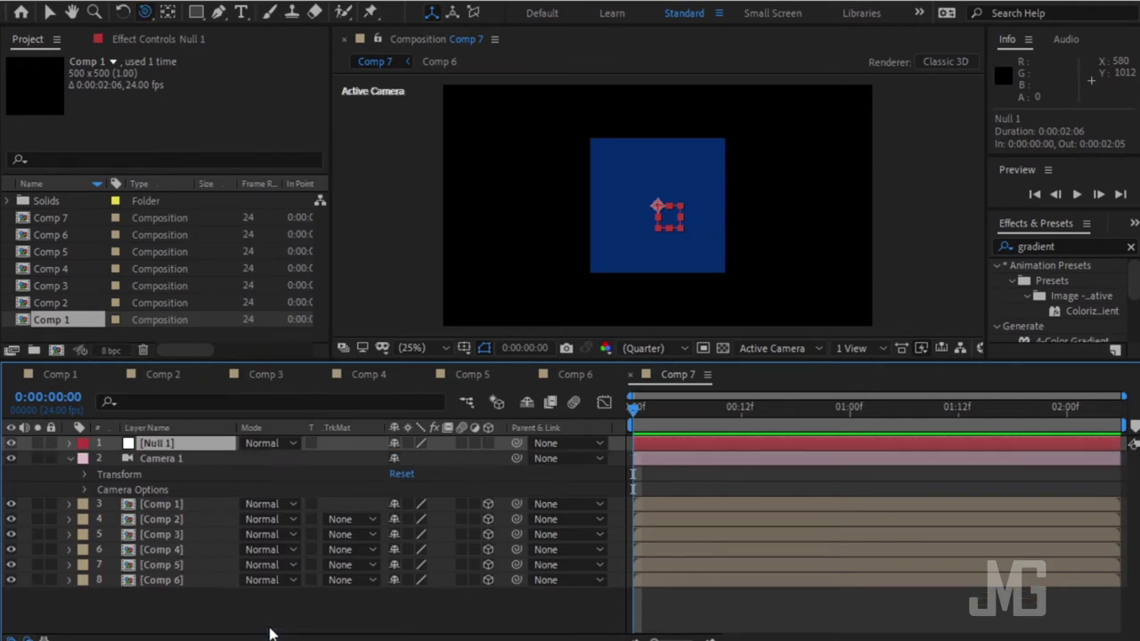
Rename the Null 1 layer to 'Cam contr'.
right_click(165, 443)
left_click(254, 637)
key("a")
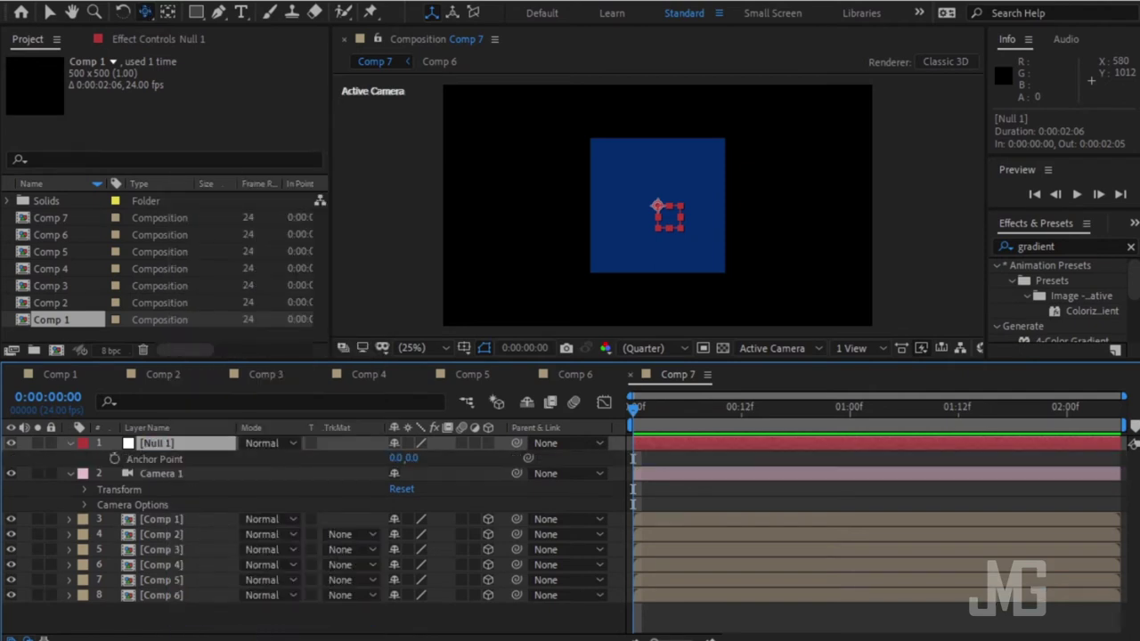
right_click(182, 445)
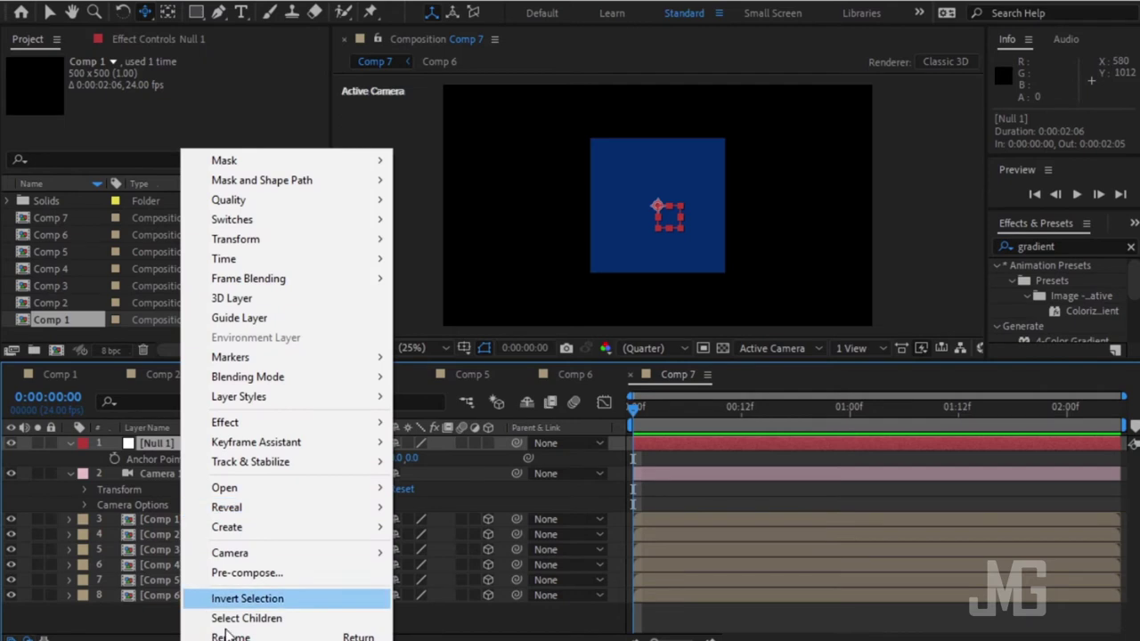
left_click(231, 637)
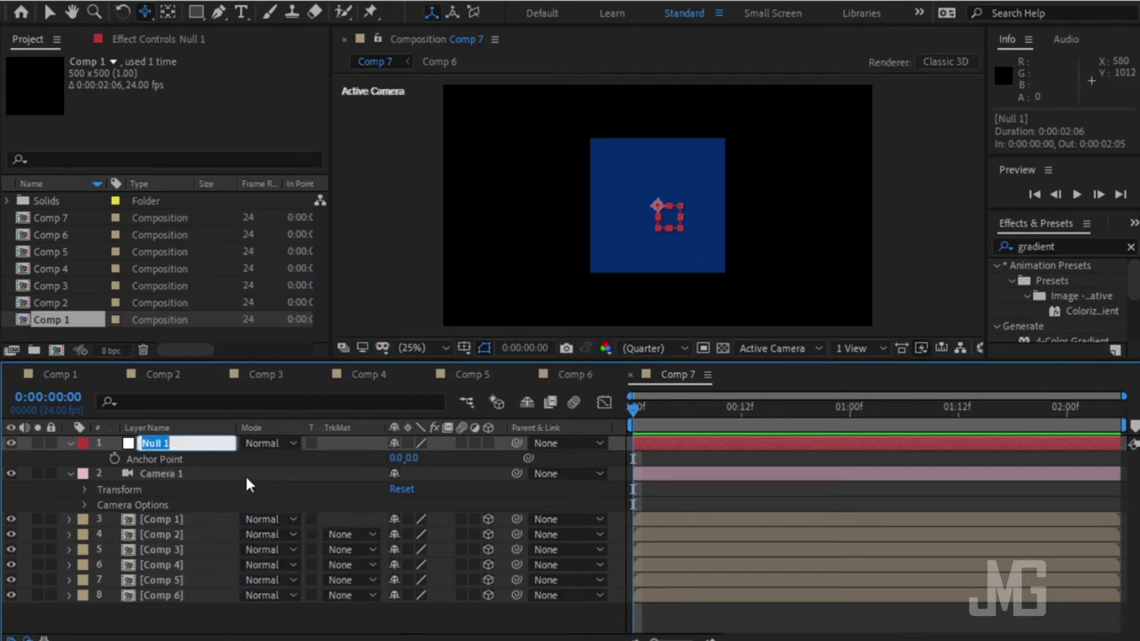
type("Cam")
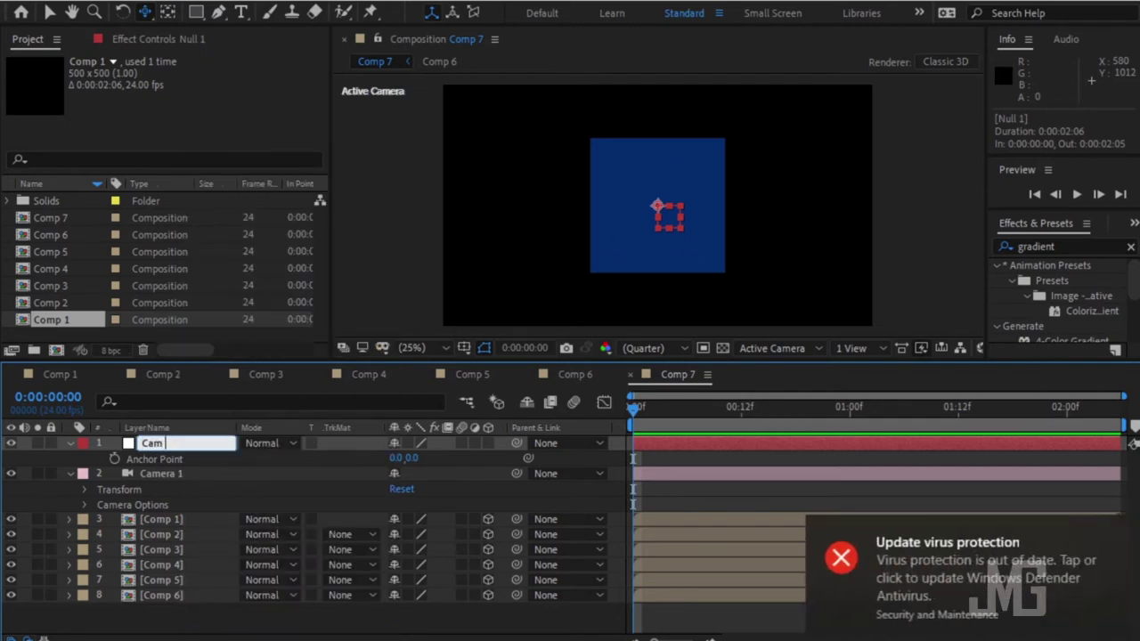
type(" contr")
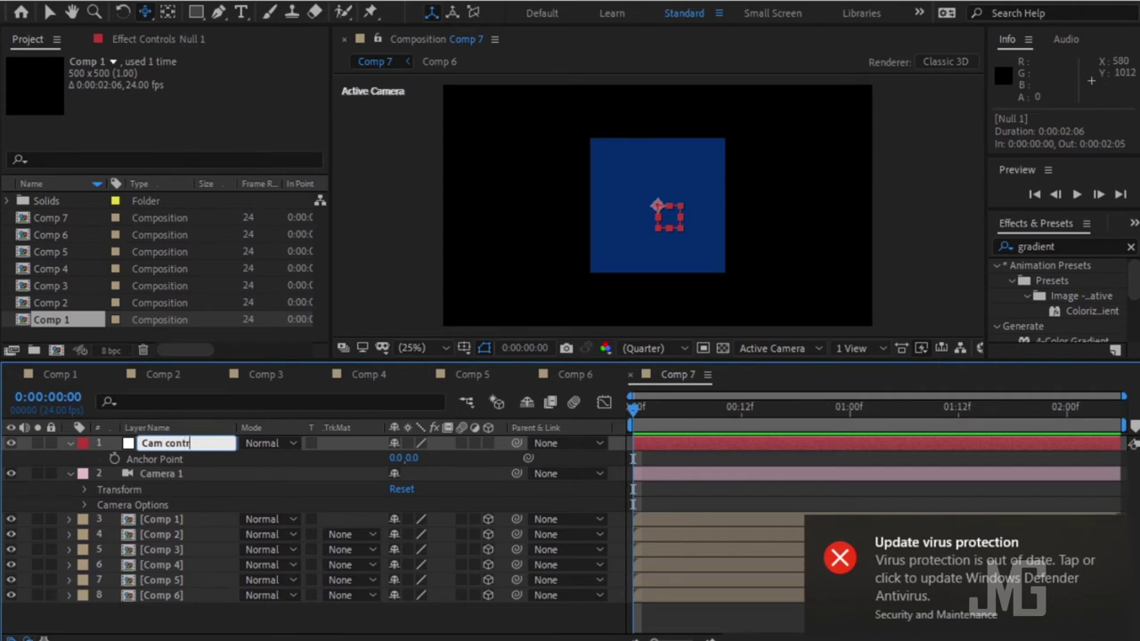
left_click(1108, 529)
key("Return")
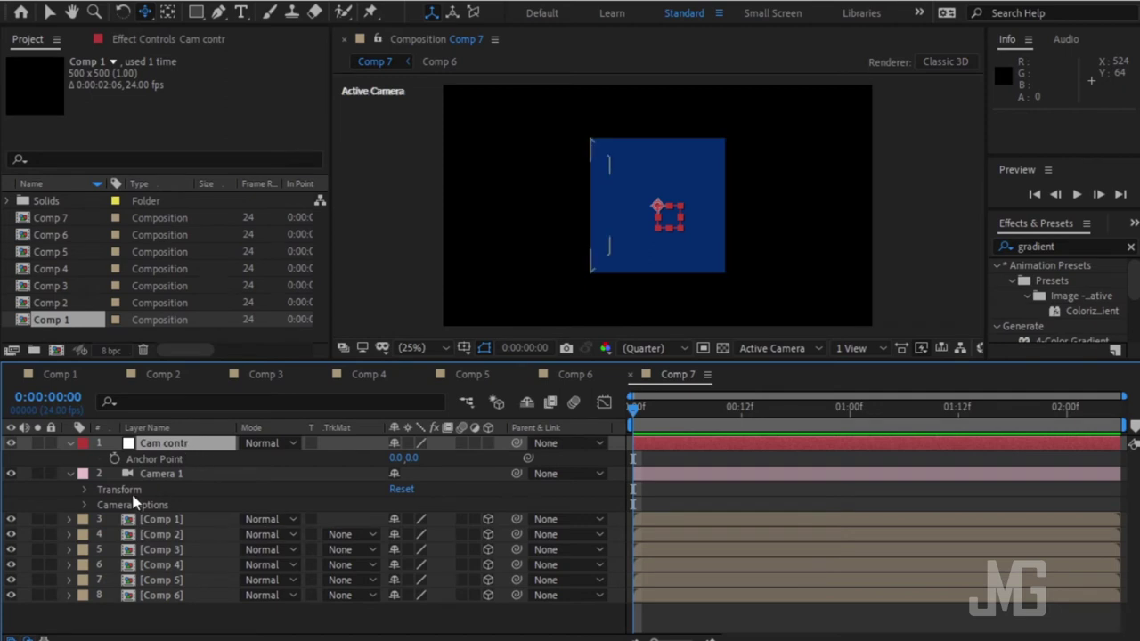
left_click_drag(191, 628, 220, 521)
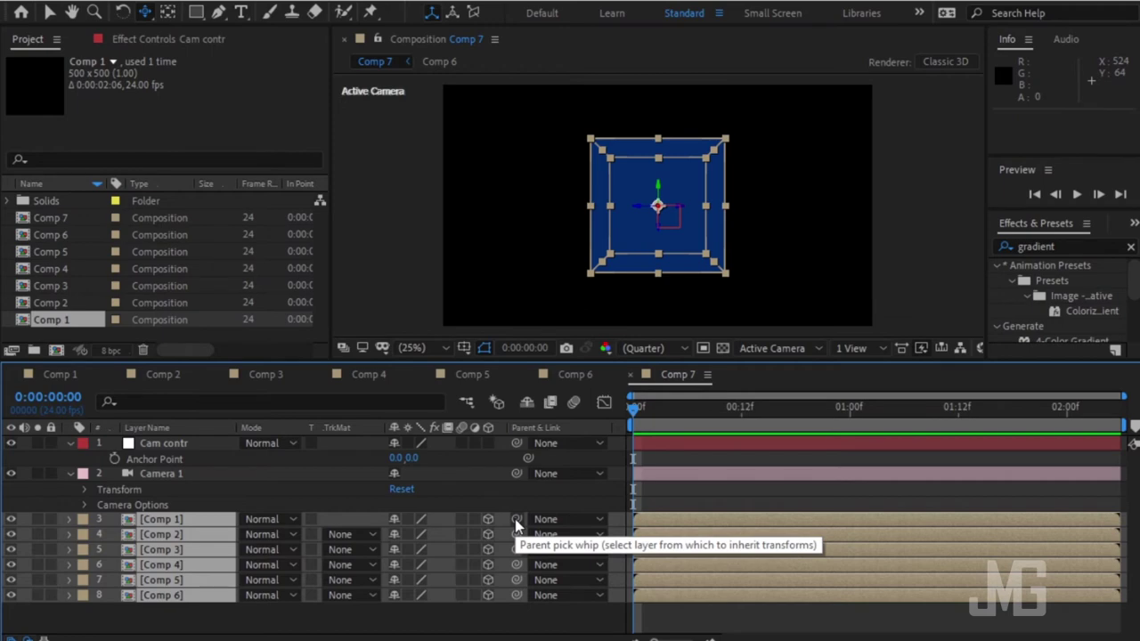
Parent the six Comp layers to Cam contr and make Cam contr a 3D layer.
mouse_move(516, 519)
left_mouse_down()
mouse_move(423, 521)
mouse_move(183, 448)
left_mouse_up()
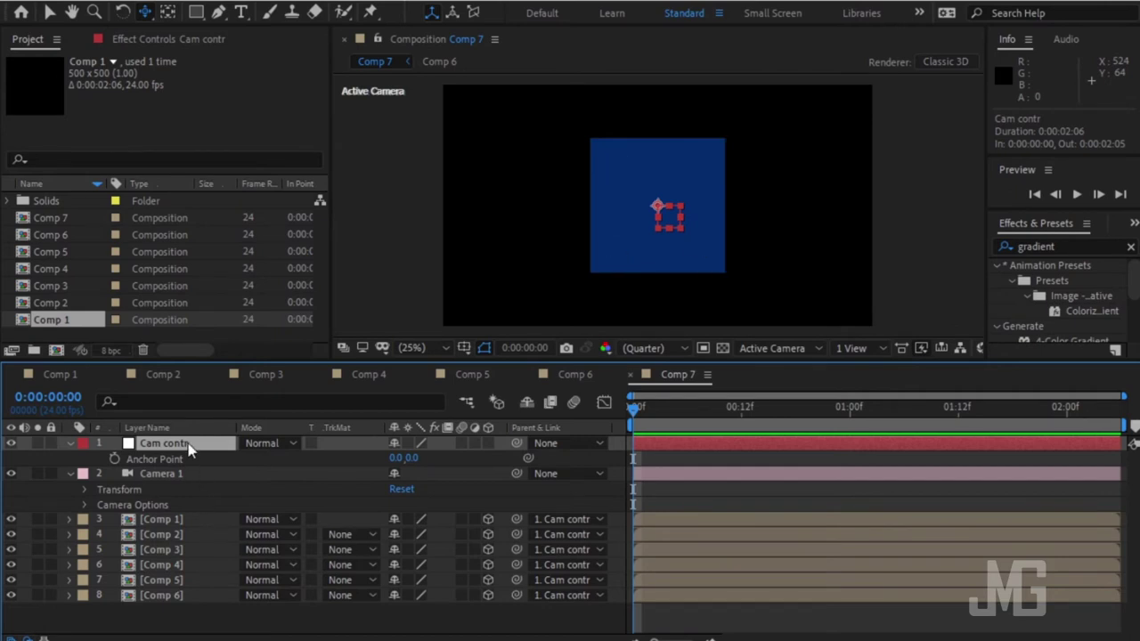
left_click(69, 472)
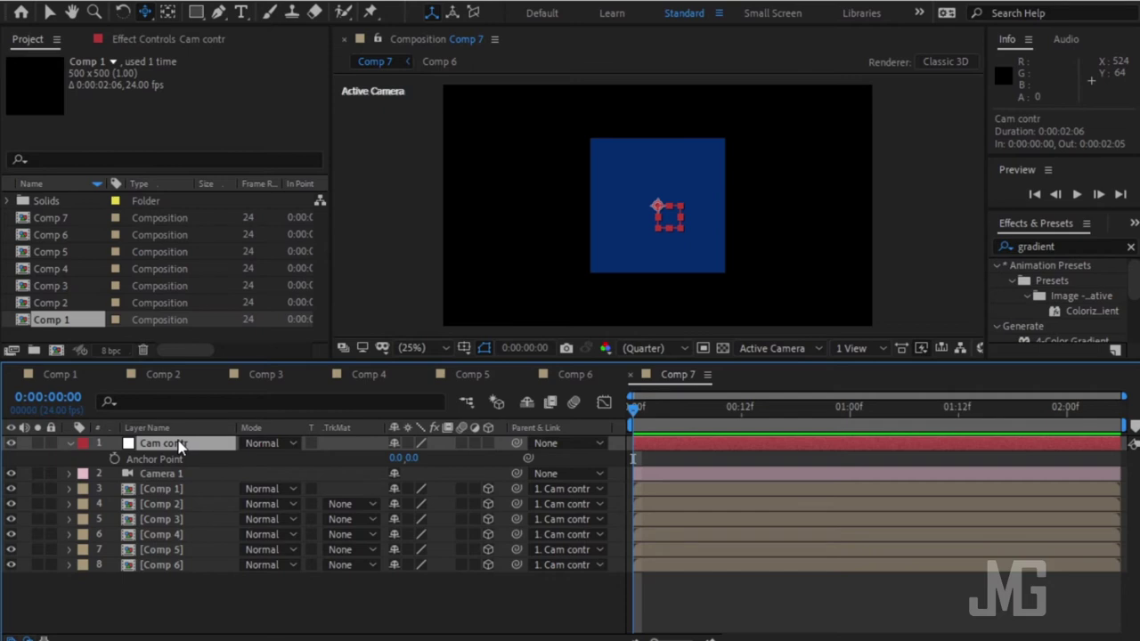
key("r")
left_click(488, 444)
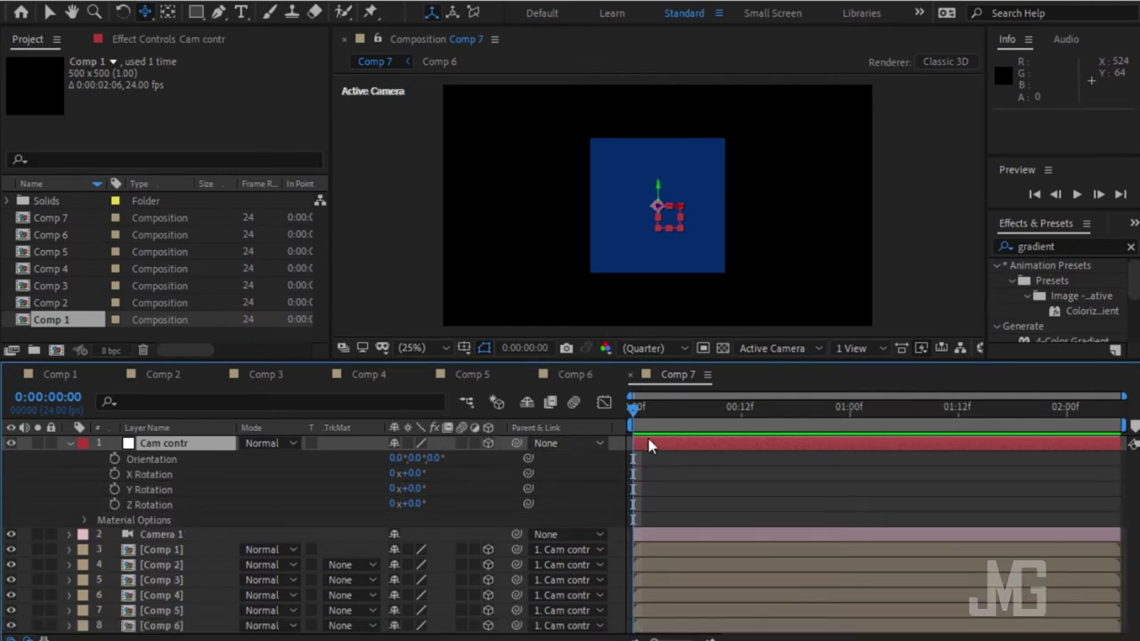
Keyframe Cam contr's Y Rotation at 0° on frame 12 and 270° on frame 0.
left_click_drag(633, 408, 741, 407)
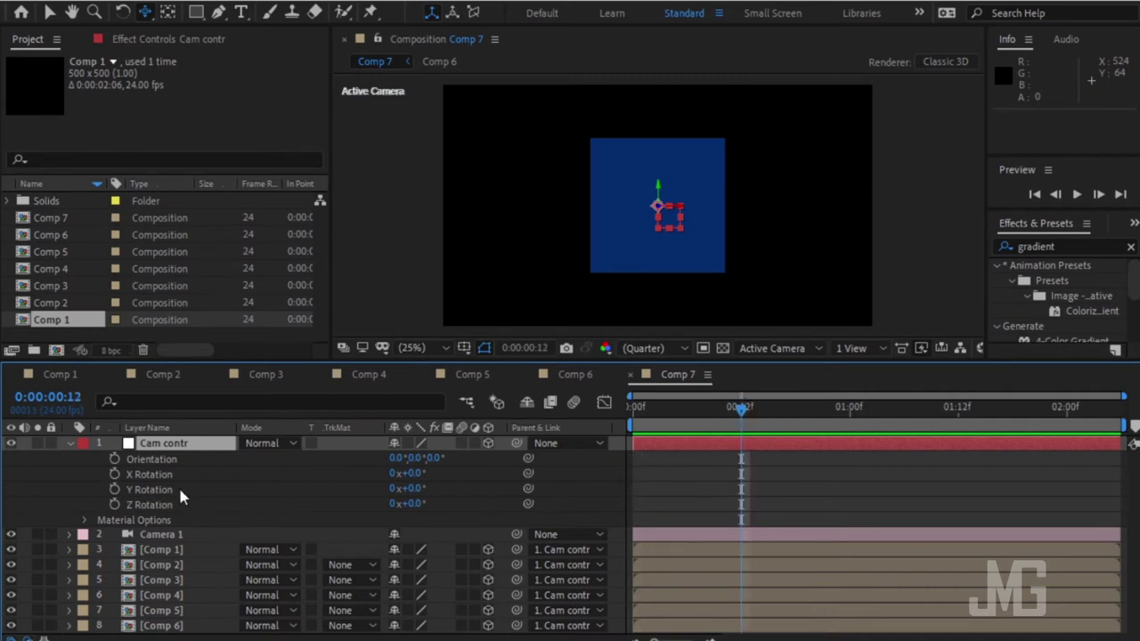
left_click(114, 491)
left_click_drag(743, 407, 604, 429)
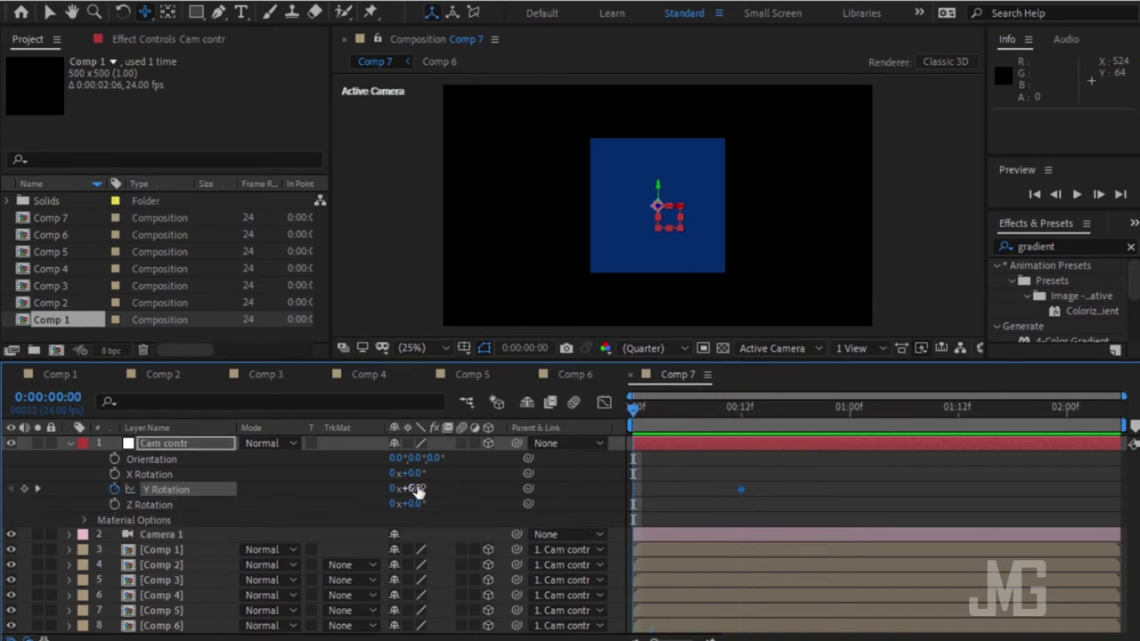
left_click_drag(417, 490, 647, 472)
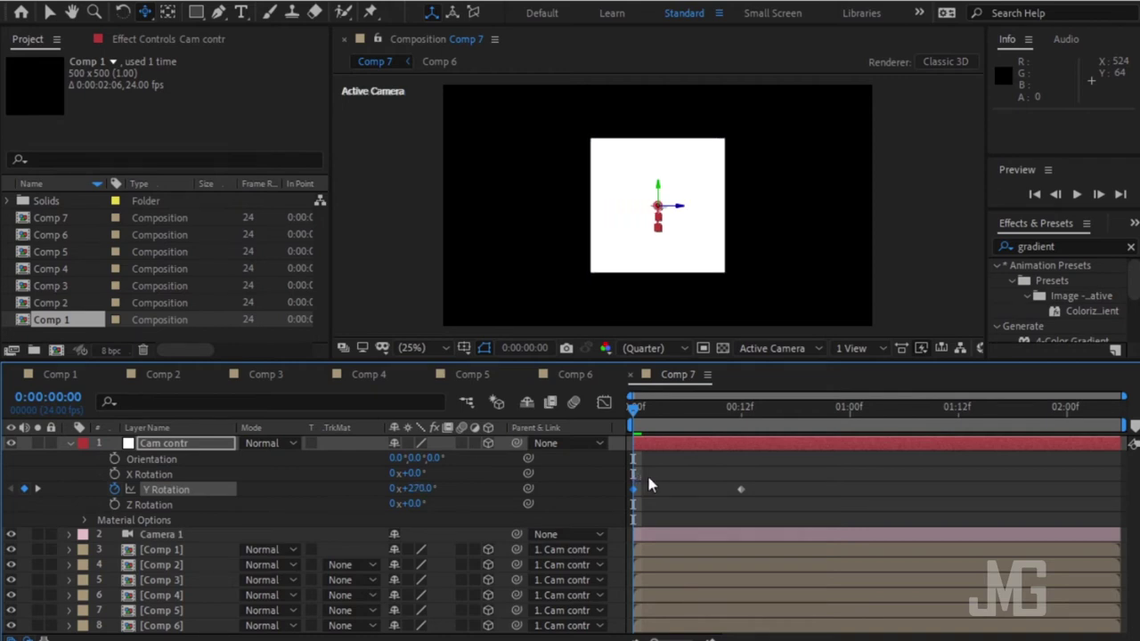
left_click(420, 488)
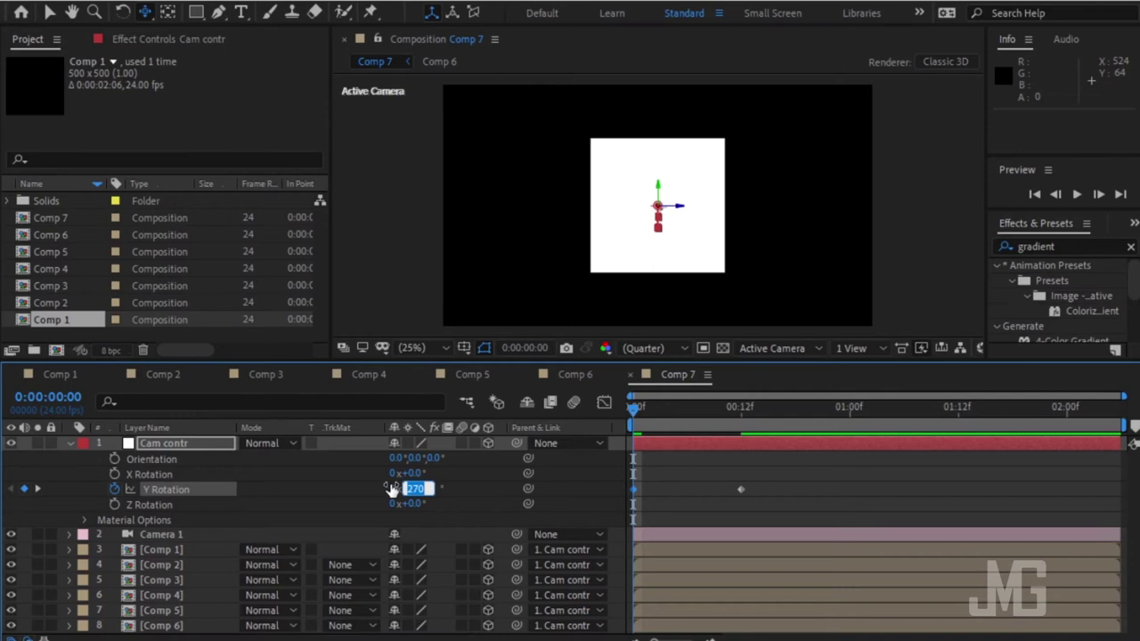
left_click(468, 485)
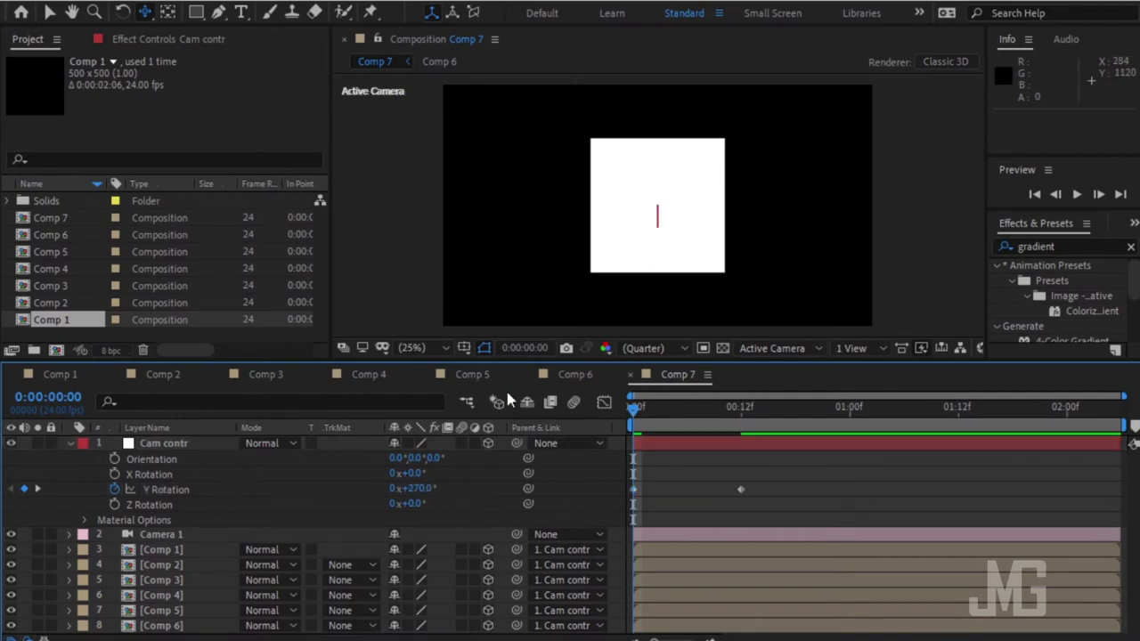
Preview the spin and trim the work area to end around frame 18.
key("space")
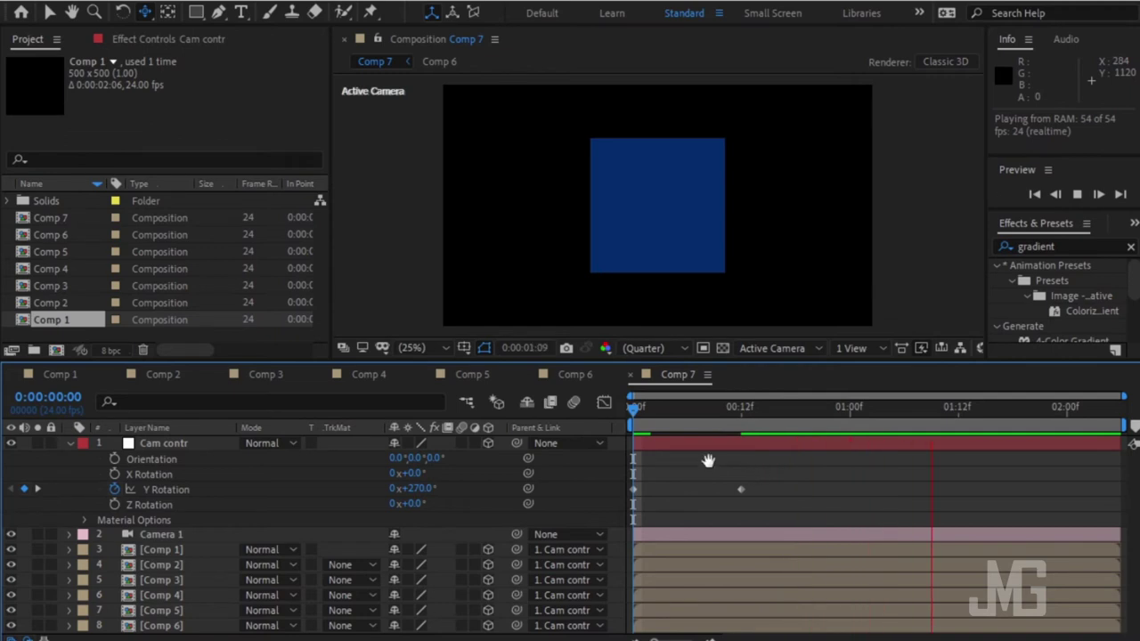
key("space")
left_click(751, 409)
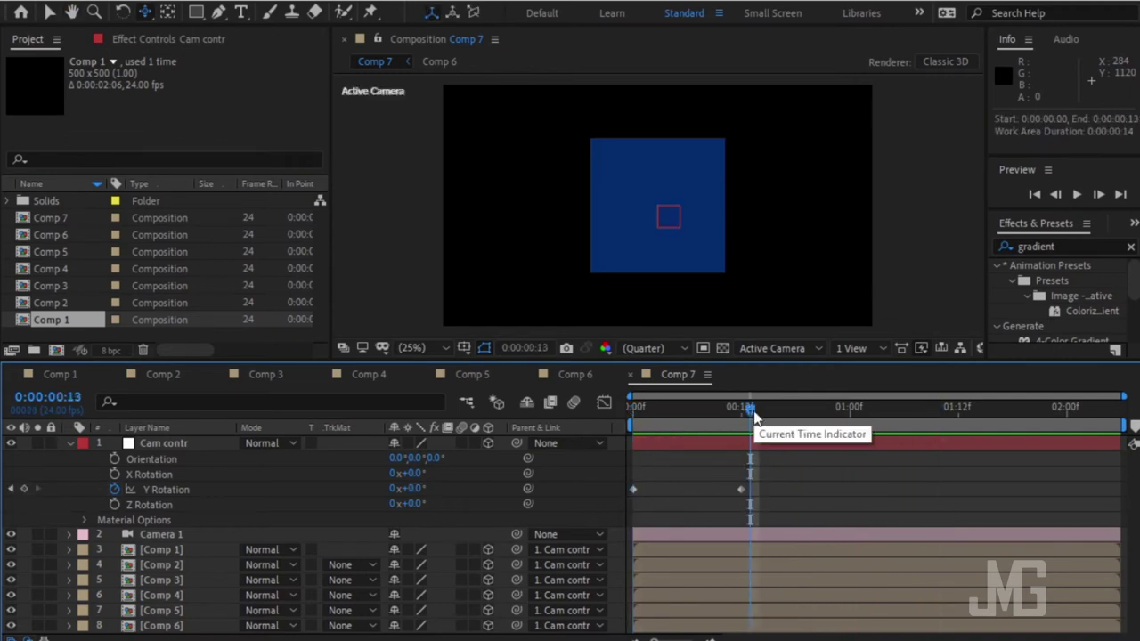
key("n")
key("space")
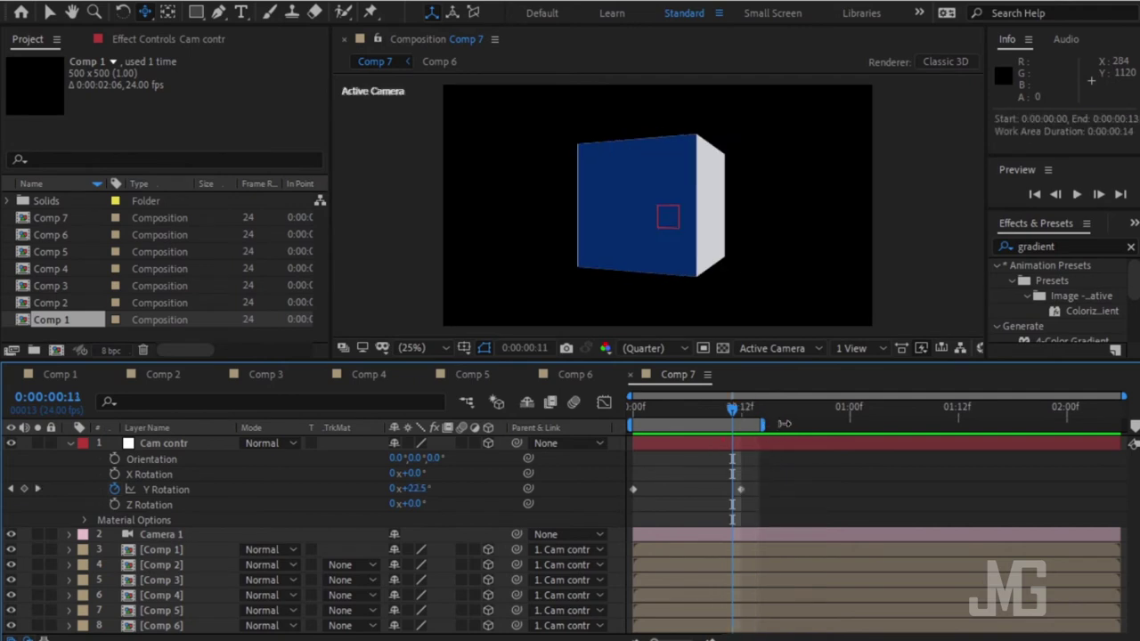
left_click_drag(762, 426, 796, 425)
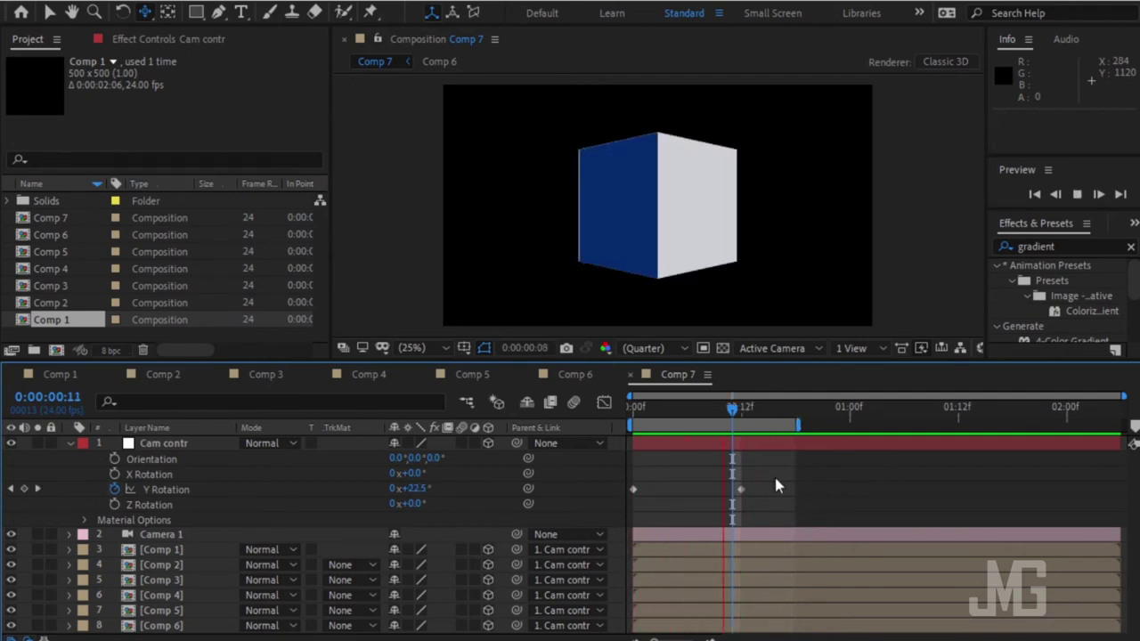
key("space")
Marquee-select both Y Rotation keyframes.
left_click_drag(753, 503, 610, 517)
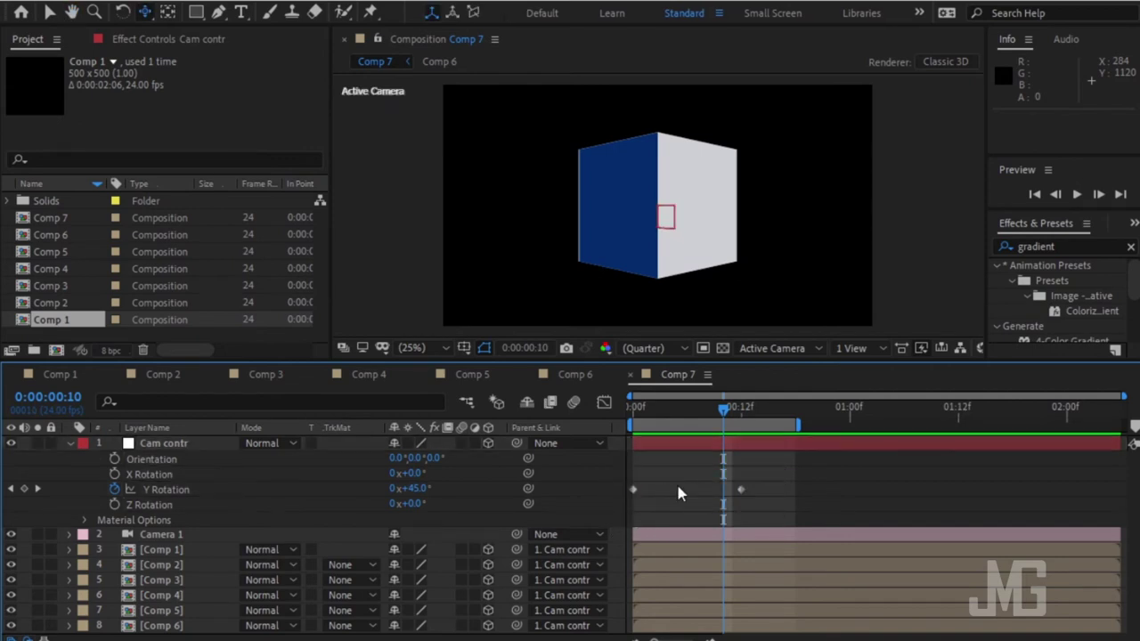
left_click_drag(787, 478, 610, 510)
left_click_drag(768, 483, 623, 514)
left_click_drag(775, 460, 622, 501)
left_click_drag(807, 463, 613, 510)
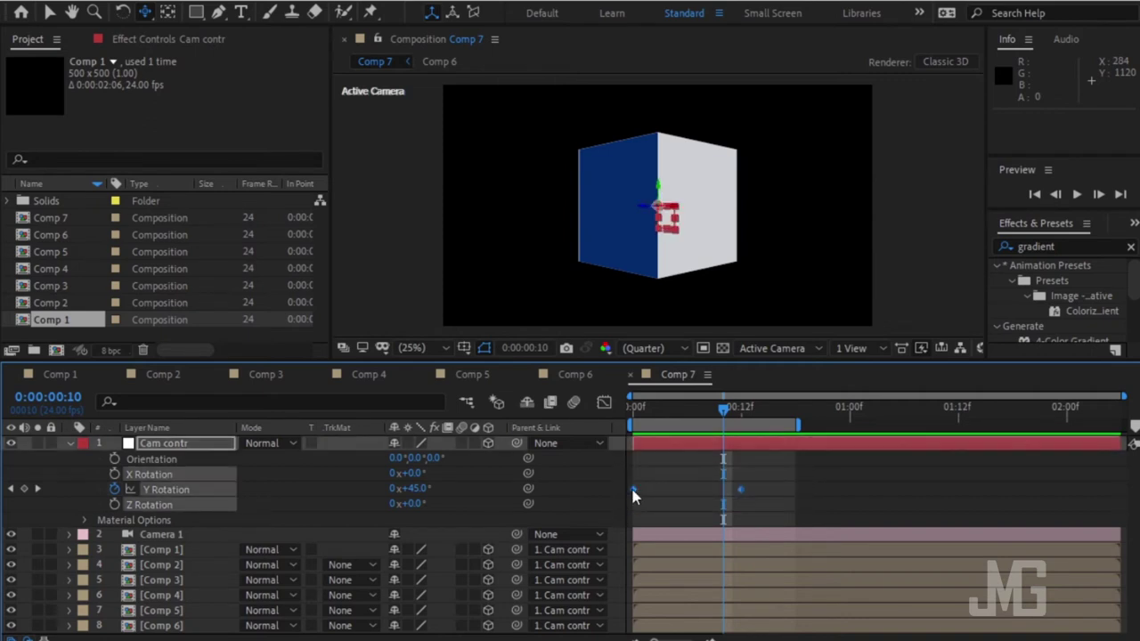
Apply Easy Ease to the Y Rotation keyframes, check the speed graph, and preview the spin.
right_click(633, 488)
mouse_move(734, 480)
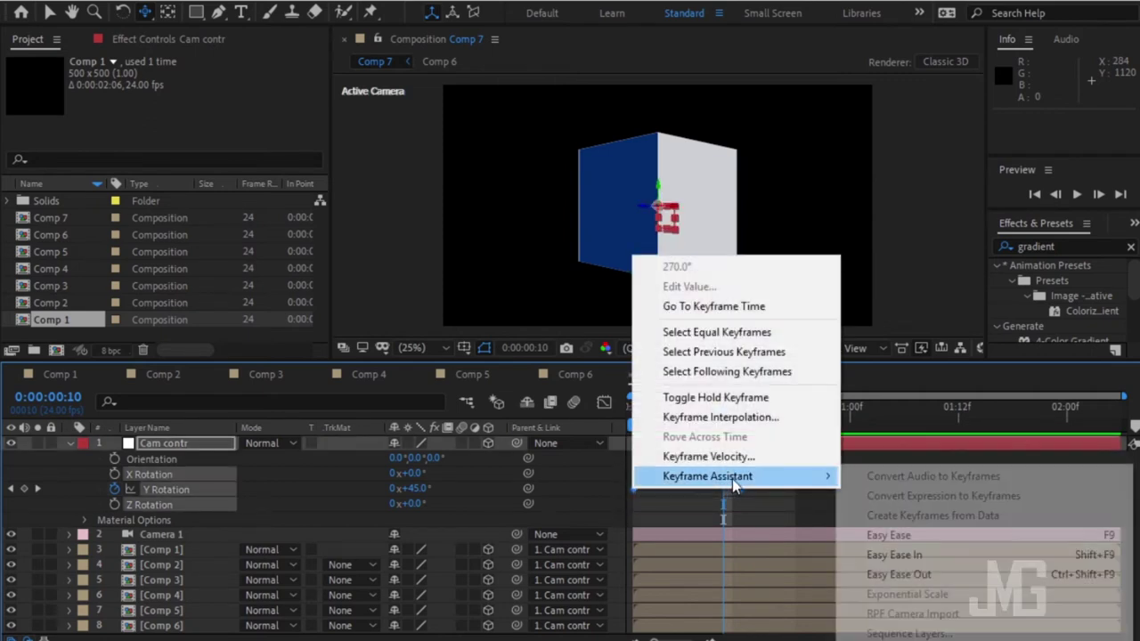
left_click(908, 537)
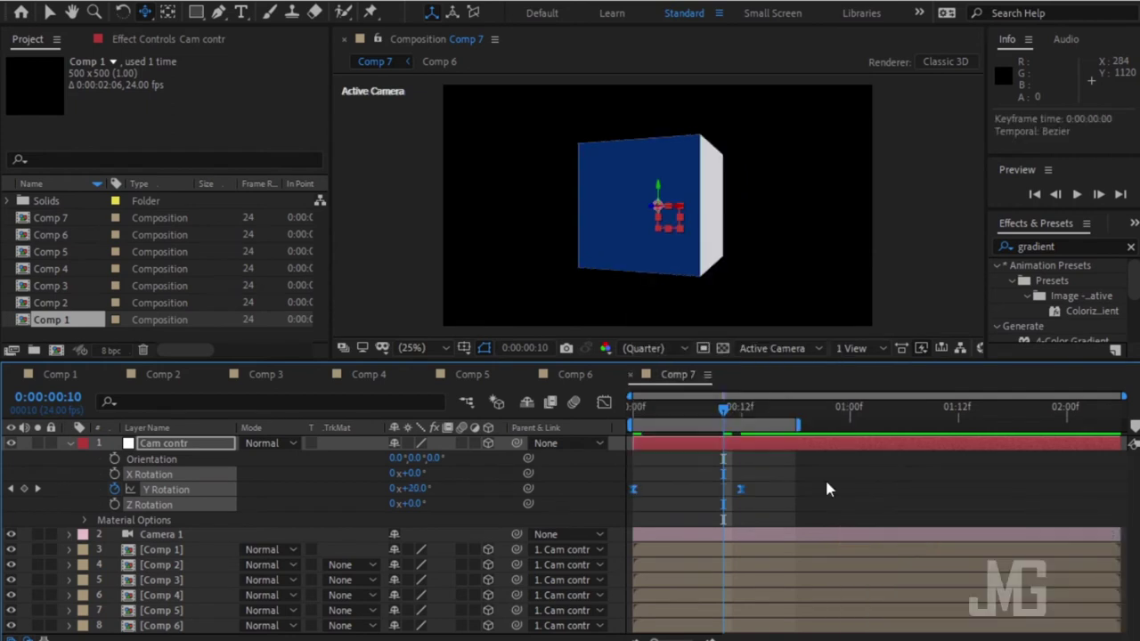
left_click(604, 403)
left_click_drag(765, 489, 688, 448)
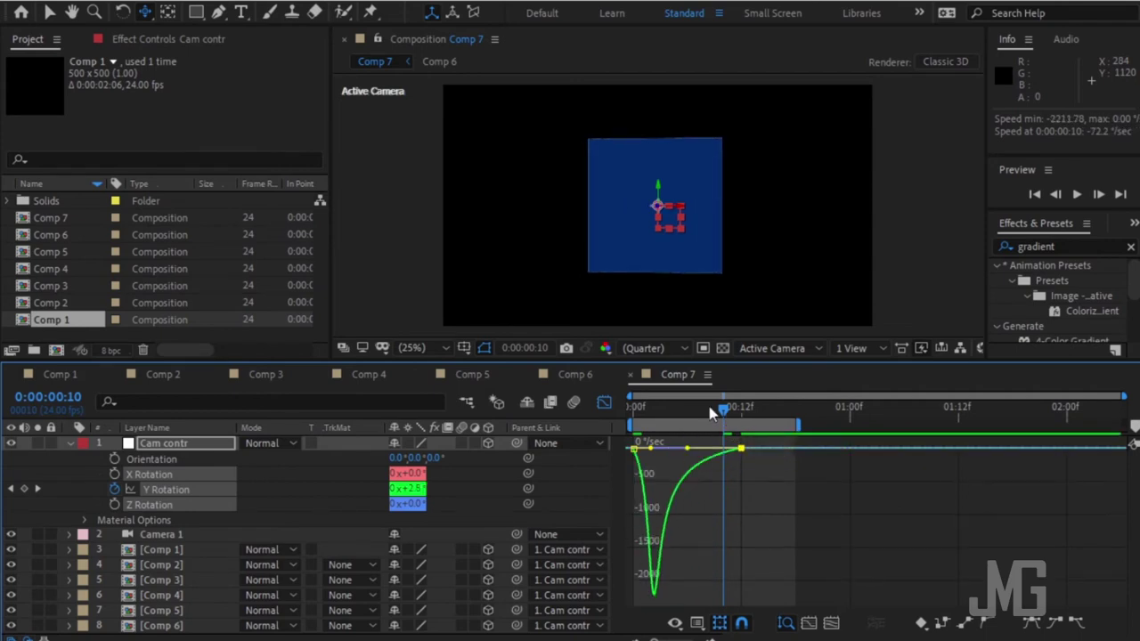
key("shift+F3")
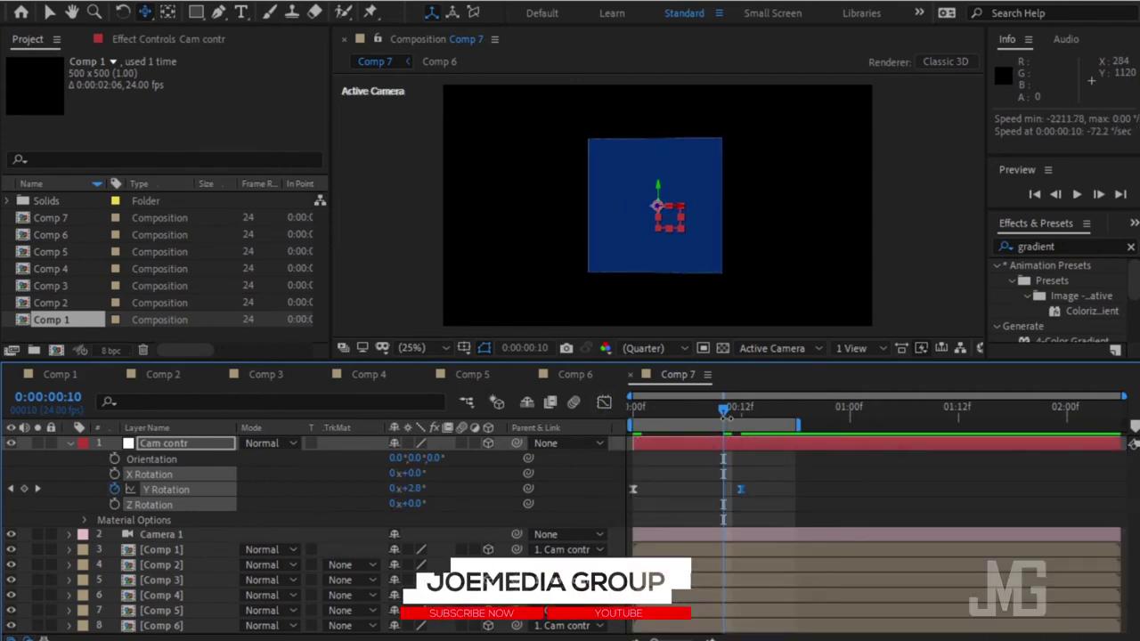
key("space")
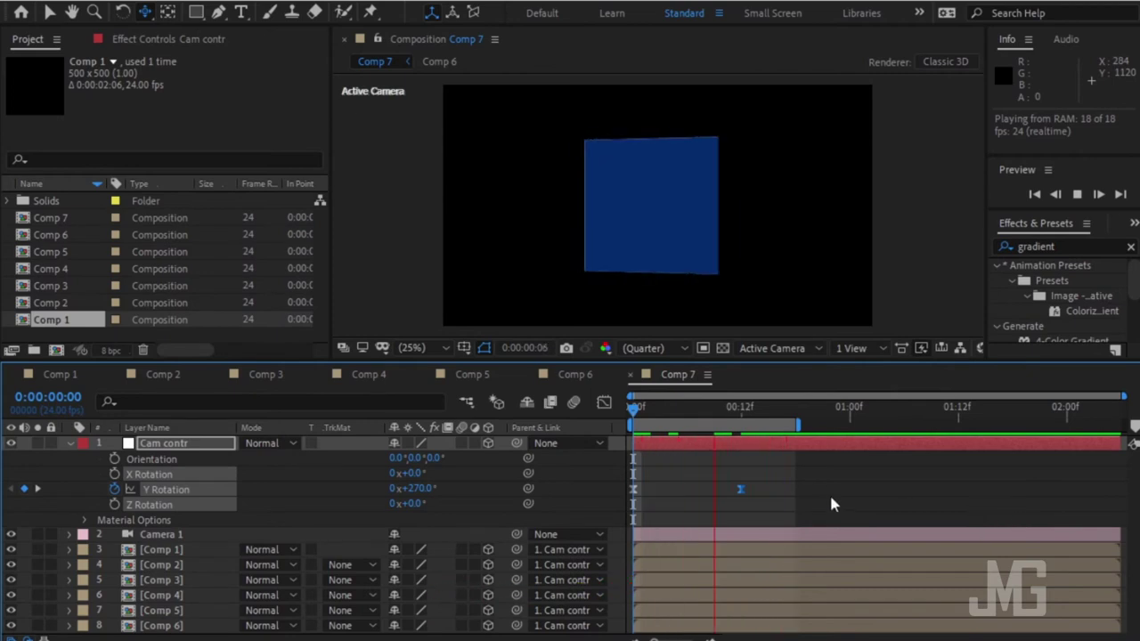
key("space")
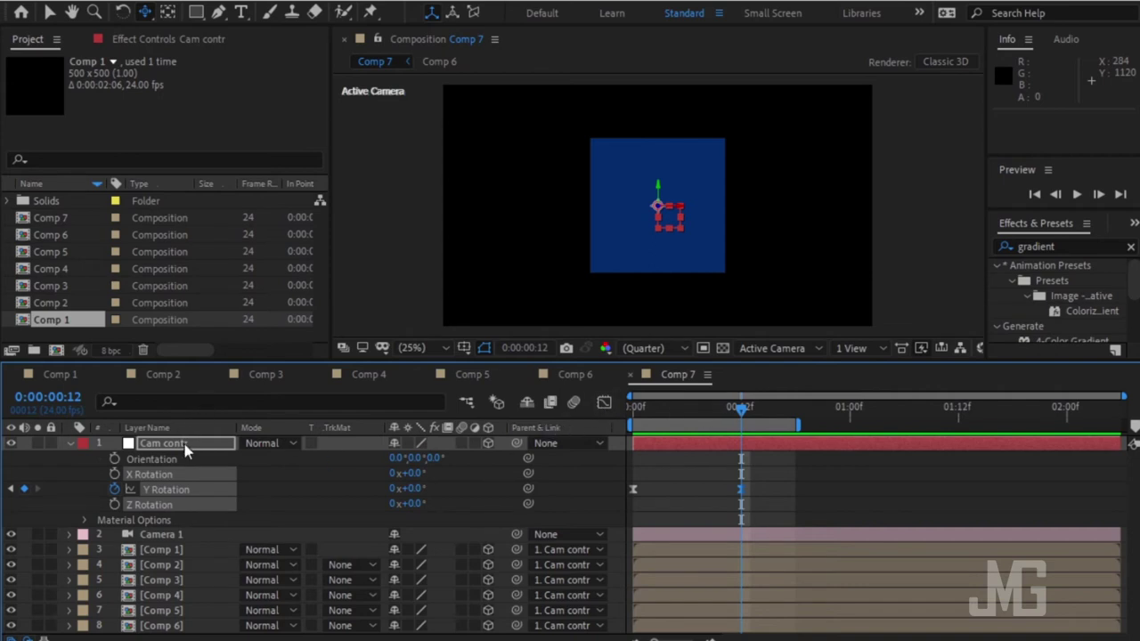
Set a Position keyframe on Cam contr at frame 12 and return to frame 0.
key("p")
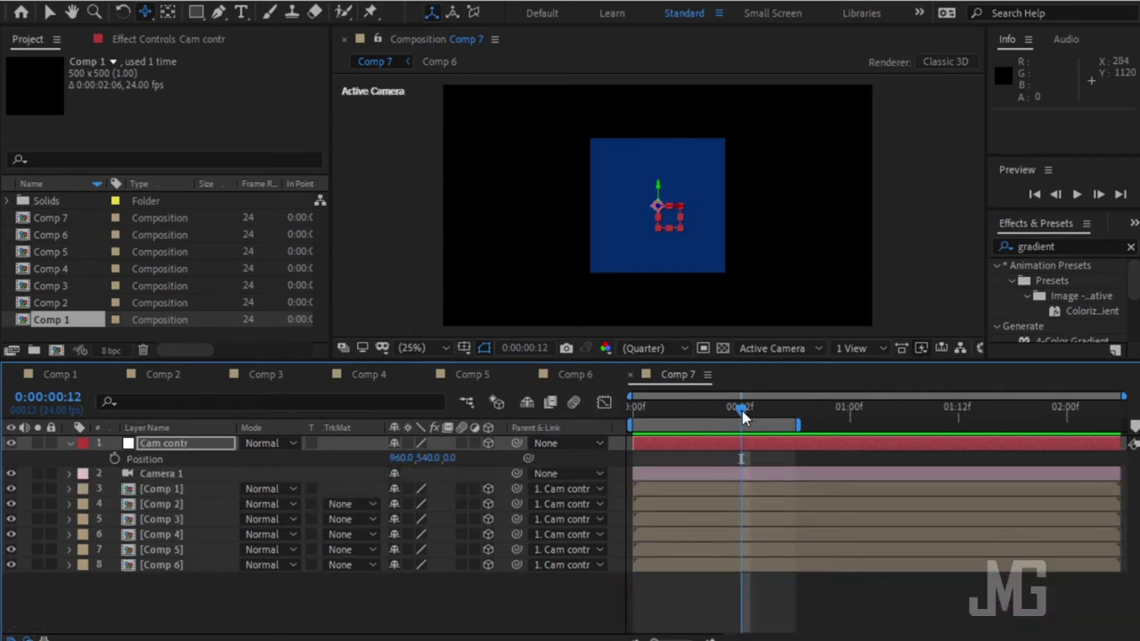
mouse_move(741, 410)
left_mouse_down()
mouse_move(758, 409)
mouse_move(742, 406)
left_mouse_up()
left_click(114, 459)
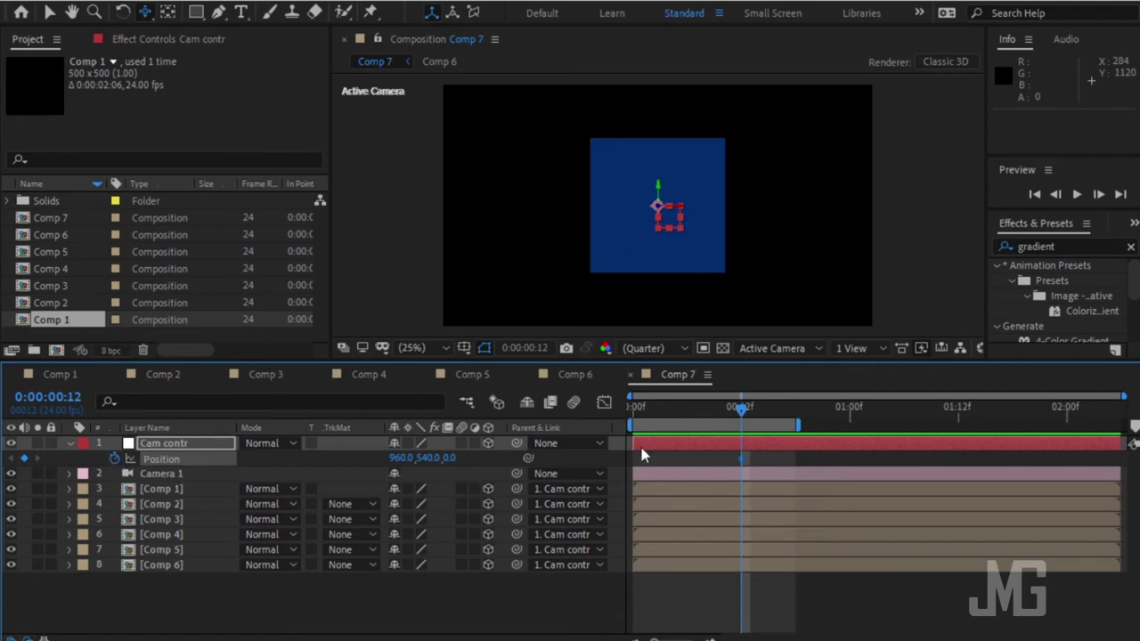
left_click_drag(733, 412, 630, 413)
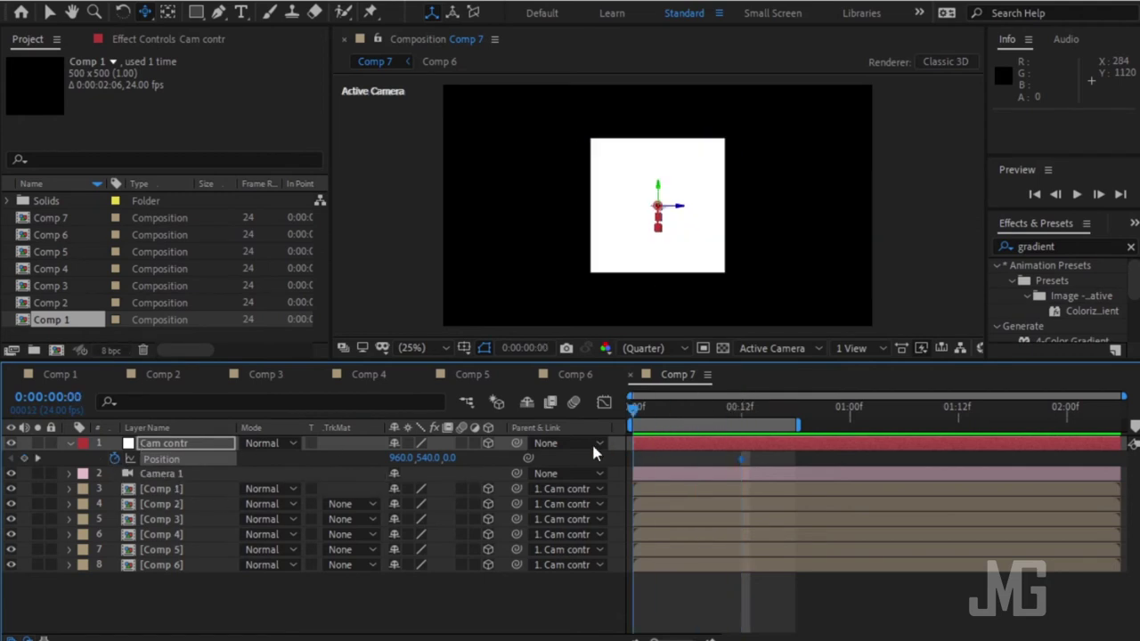
left_click(588, 442)
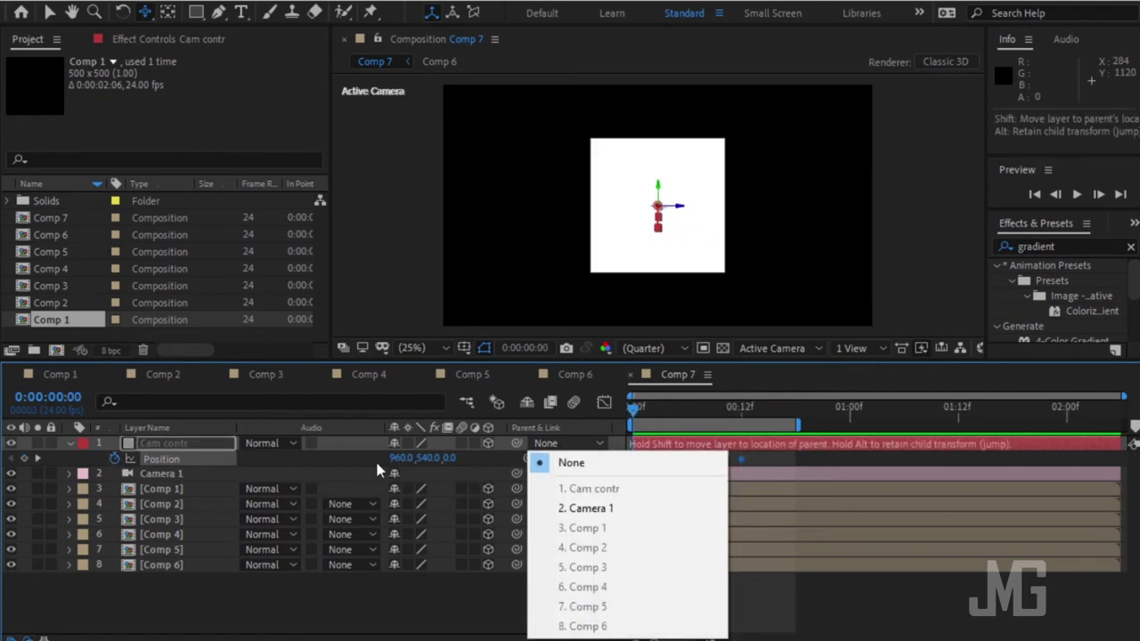
key("Down")
key("Return")
Try frame-0 Position X values of -1000 and 5000.
left_click(399, 457)
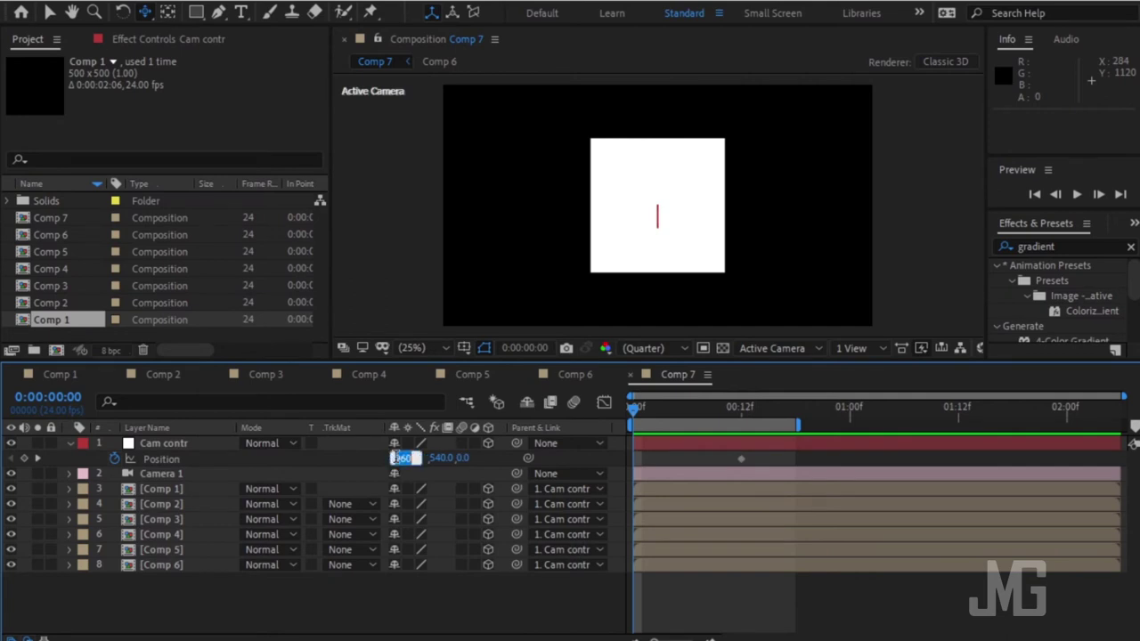
key("BackSpace")
type("-1000")
key("Return")
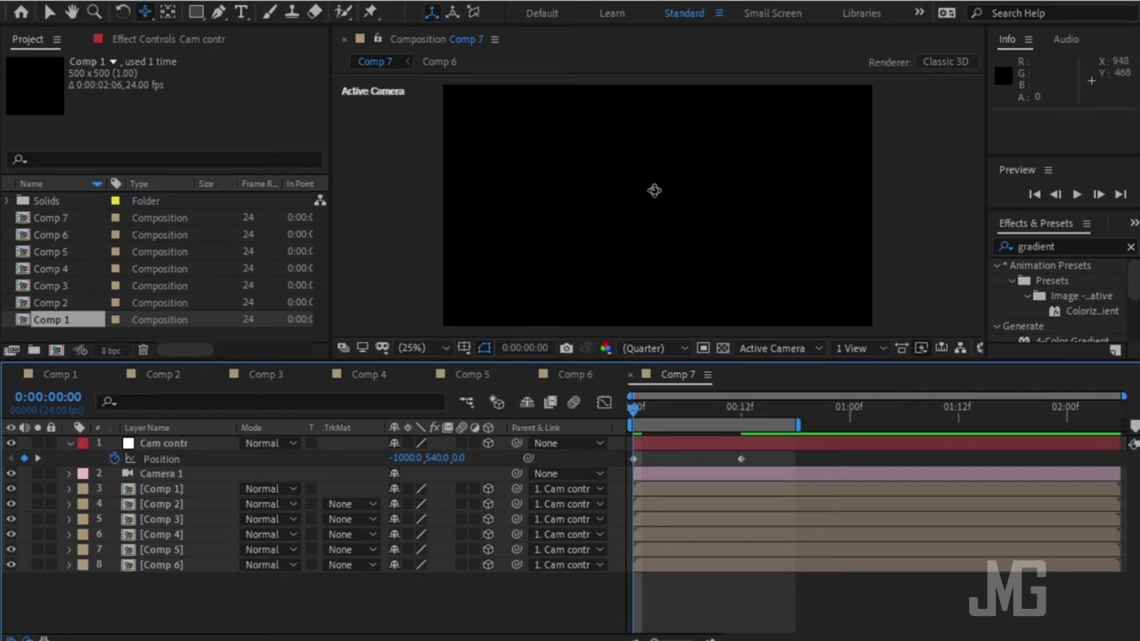
left_click_drag(405, 457, 463, 458)
left_click_drag(555, 459, 865, 458)
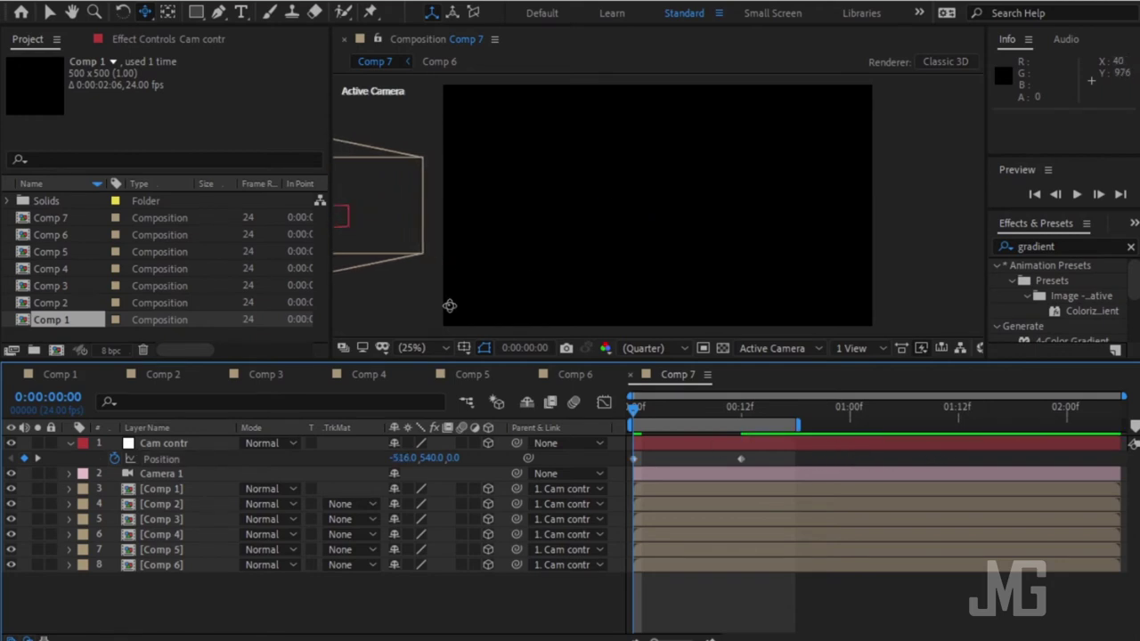
left_click(399, 459)
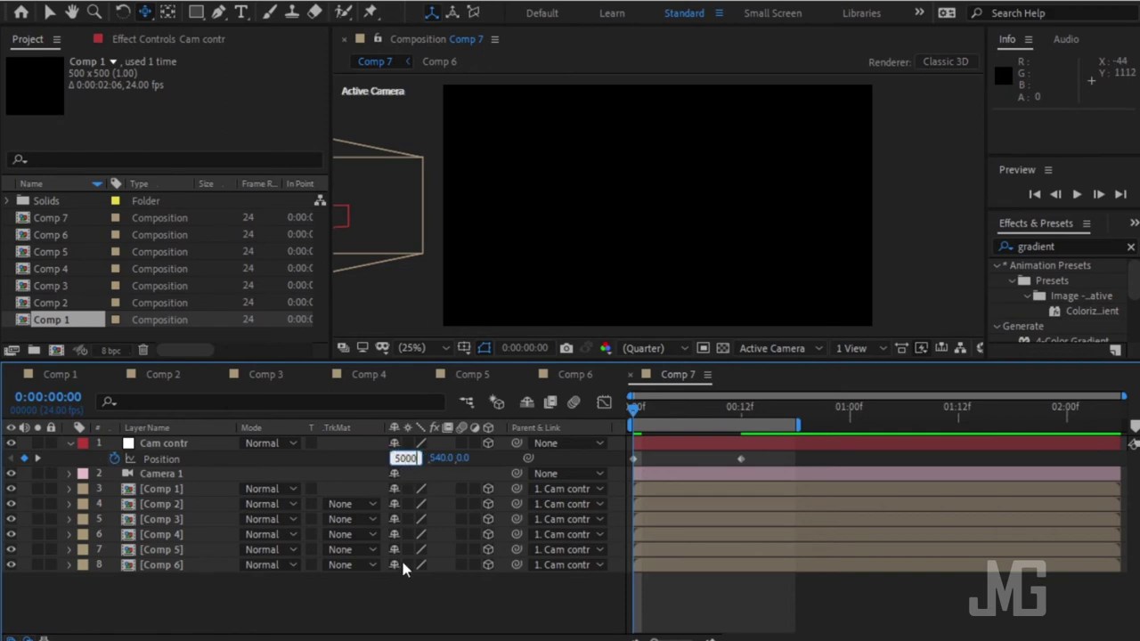
key("Return")
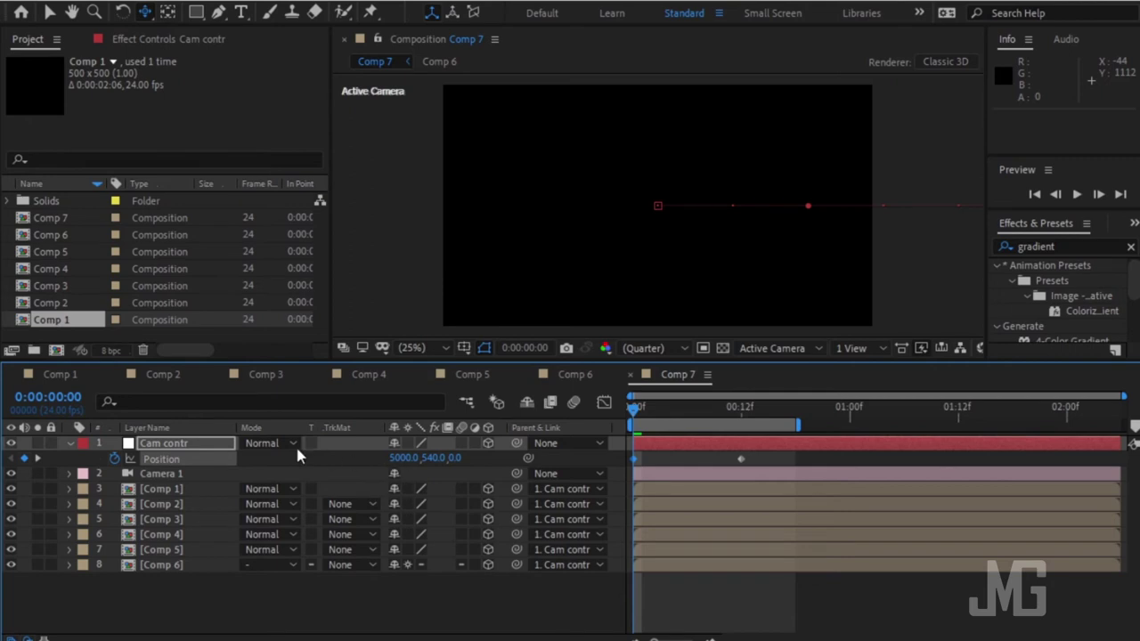
Set Cam contr's frame-0 Position X to -5000.
left_click(201, 445)
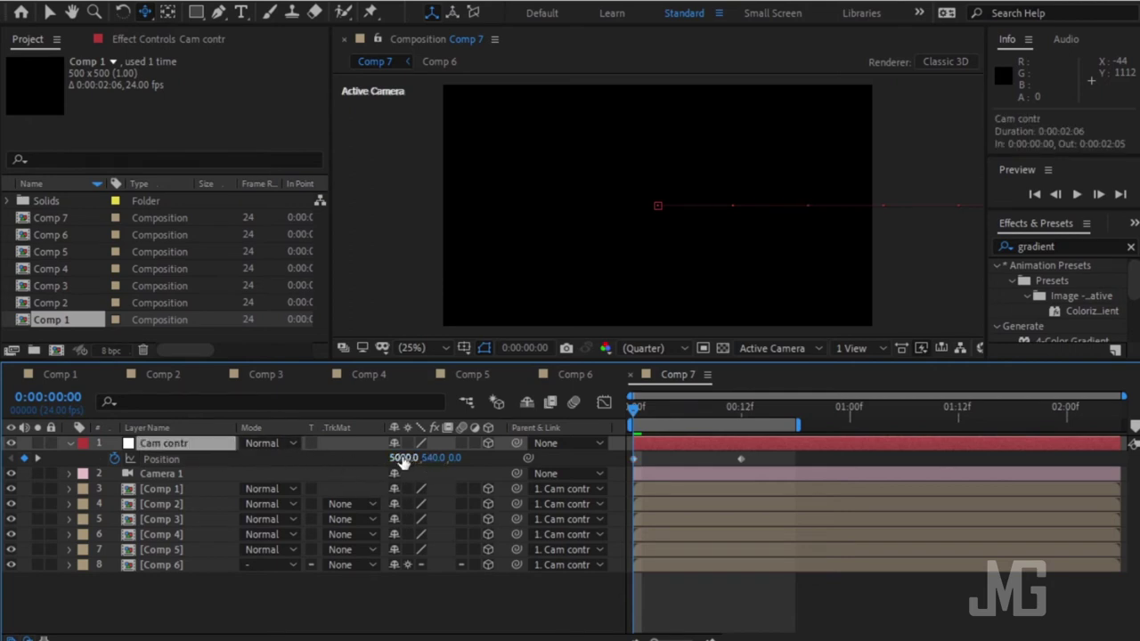
left_click_drag(403, 459, 385, 456)
key("Return")
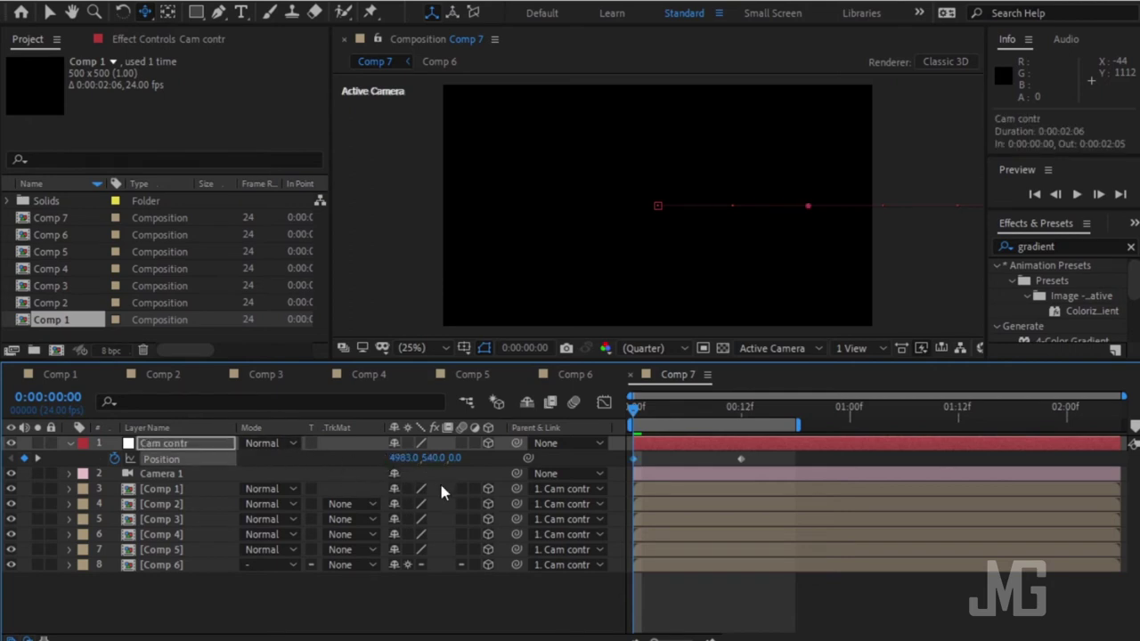
key("ctrl+z")
left_click(418, 475)
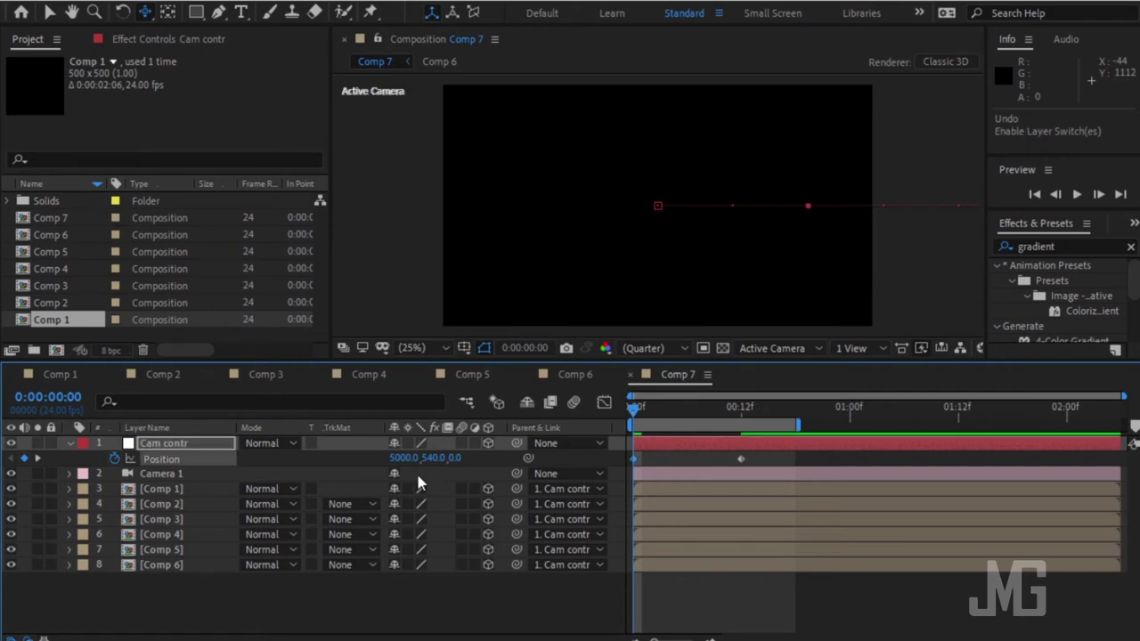
left_click(403, 458)
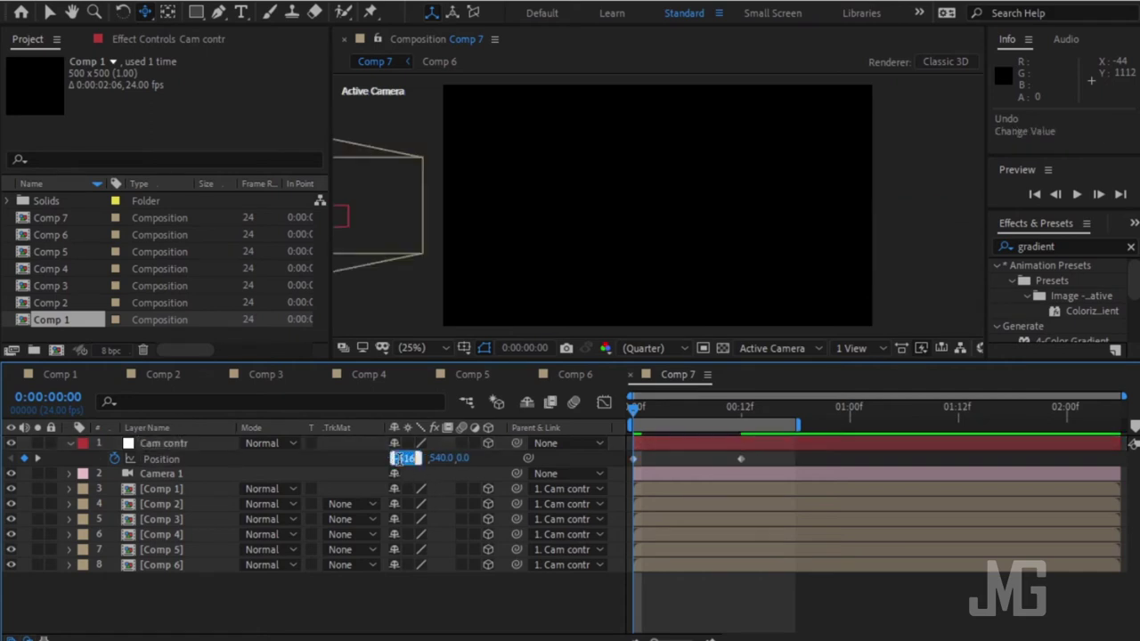
type("-5000")
key("Return")
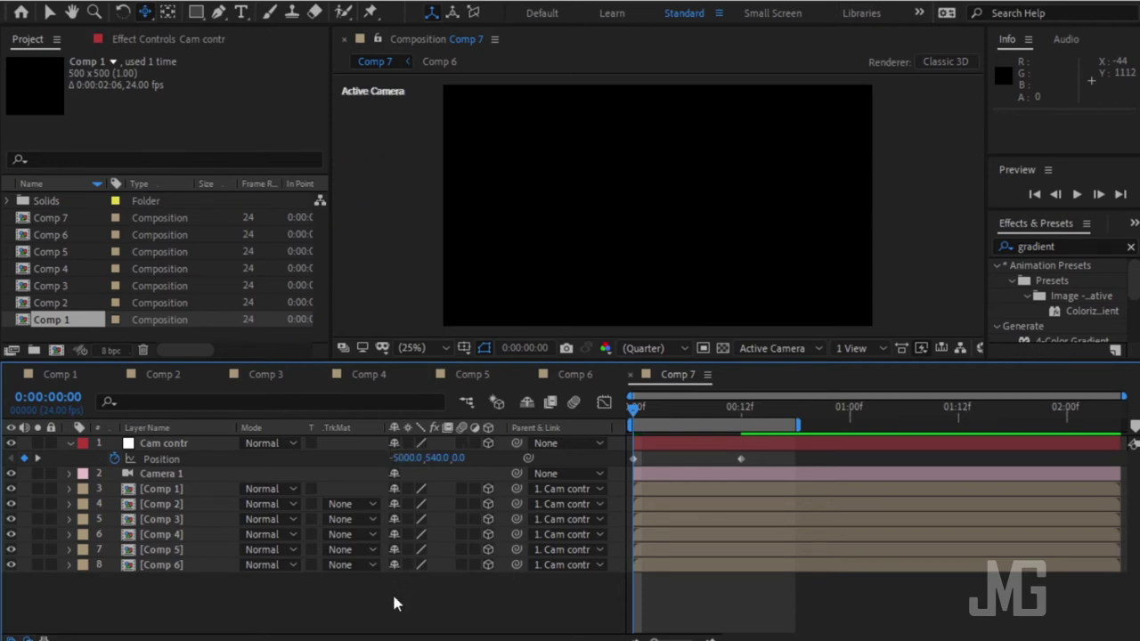
Scrub the starting Position X in from -5000 to about -542.
left_click(198, 443)
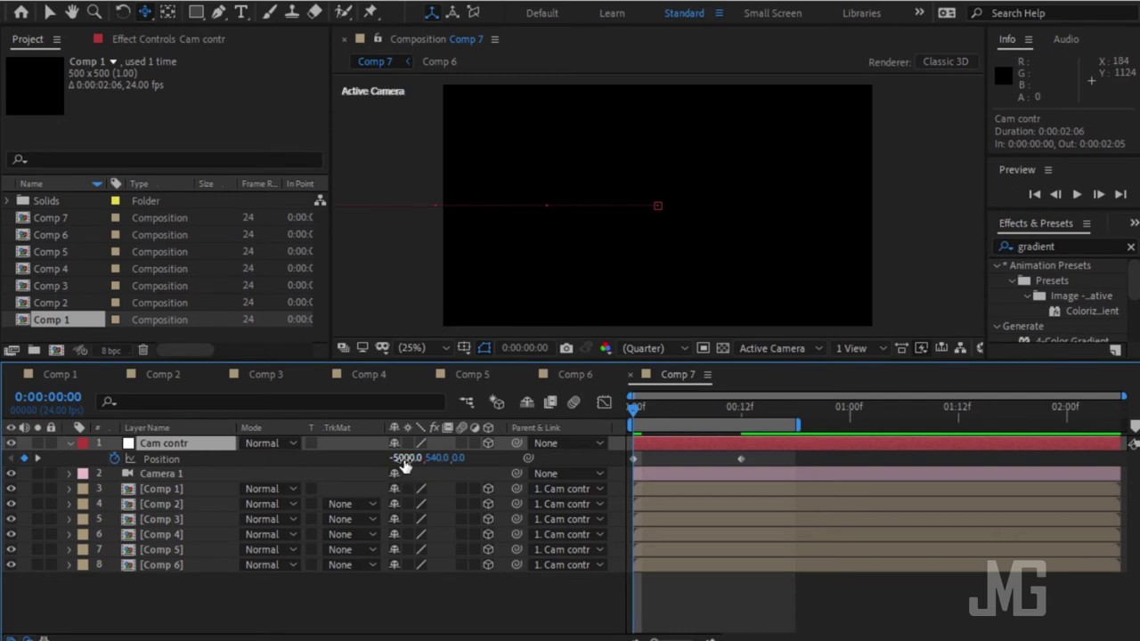
left_click_drag(398, 467, 493, 452)
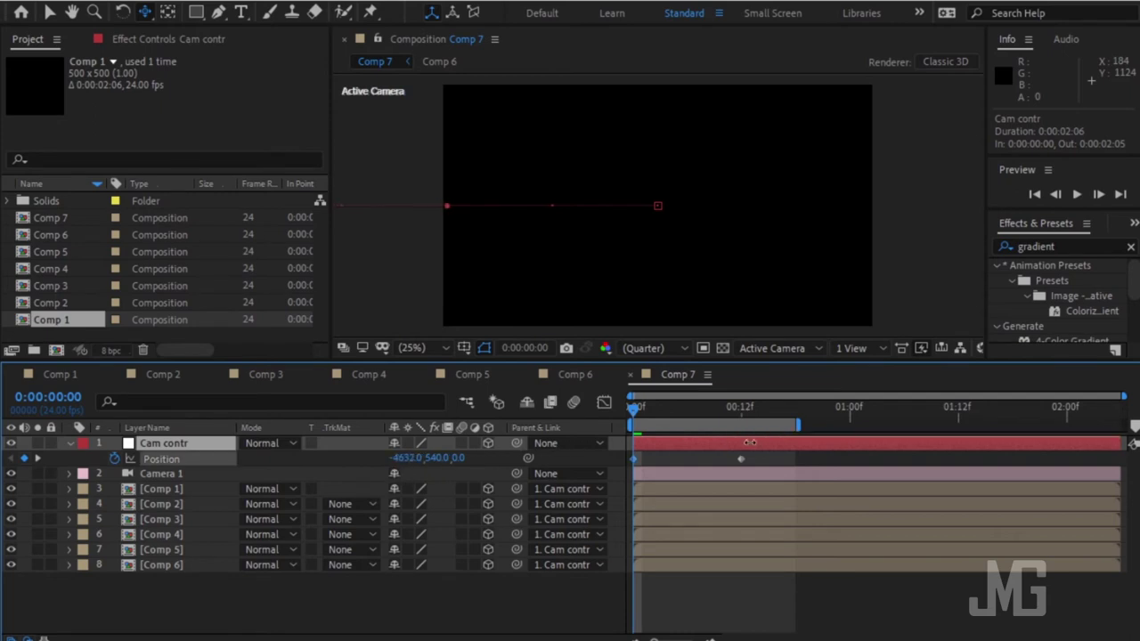
left_click_drag(402, 469, 675, 457)
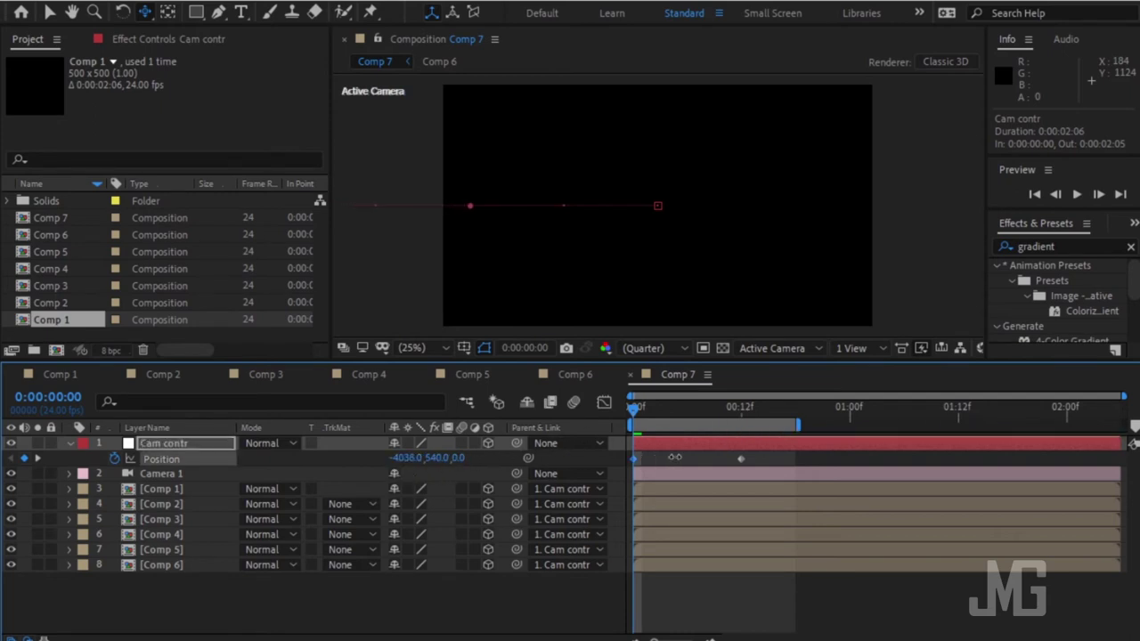
left_click_drag(403, 460, 638, 458)
left_click(406, 458)
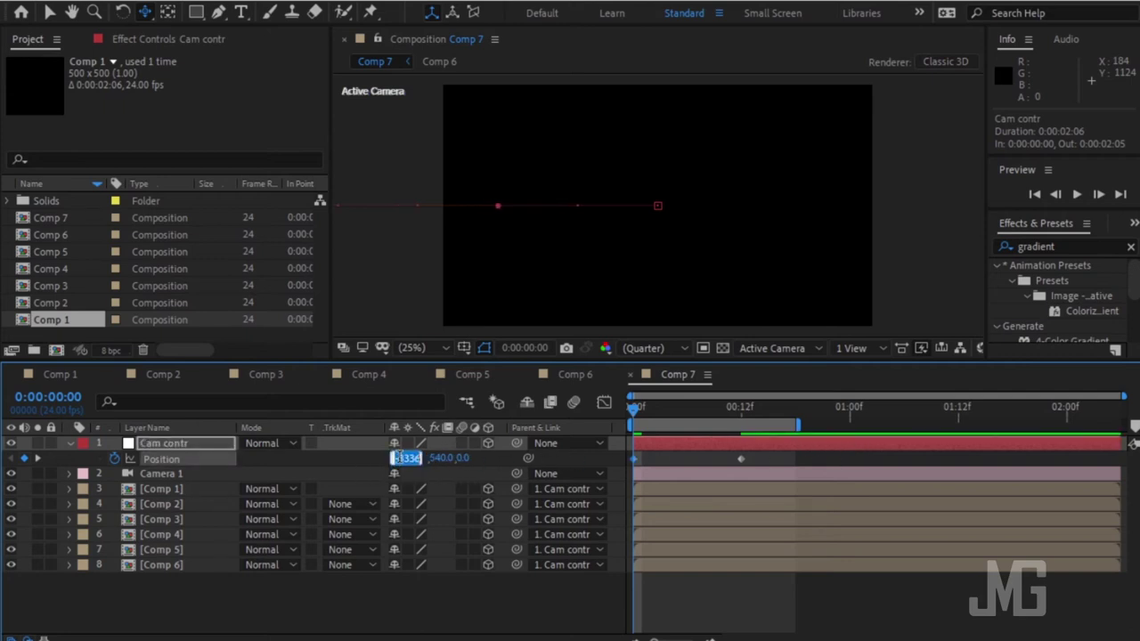
type("-5000")
key("Return")
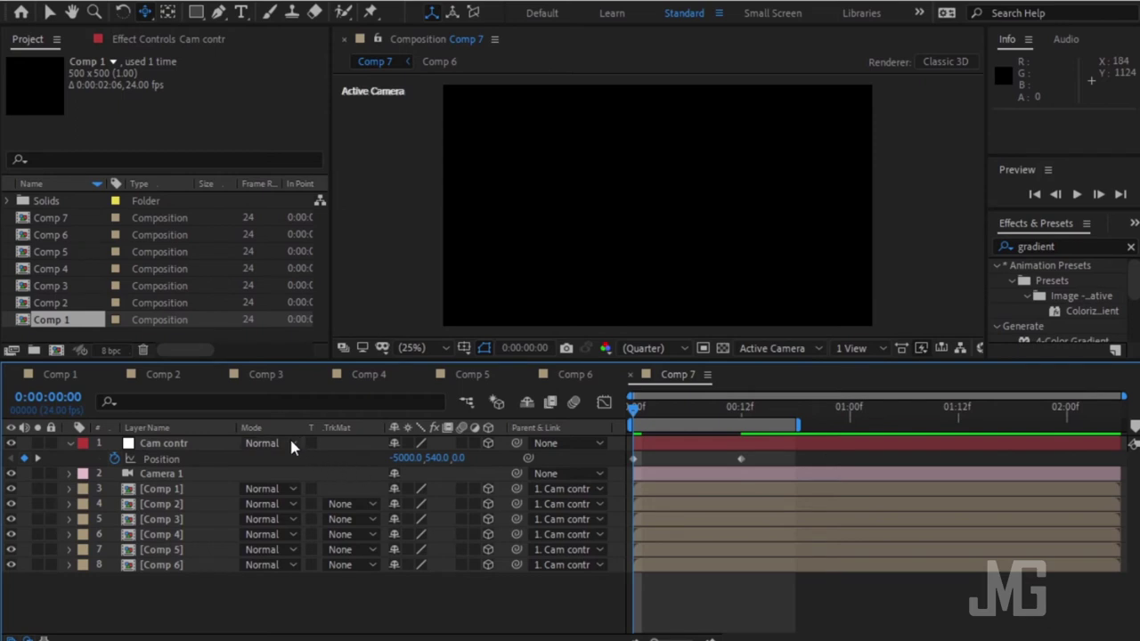
left_click(197, 445)
left_click_drag(415, 458, 663, 461)
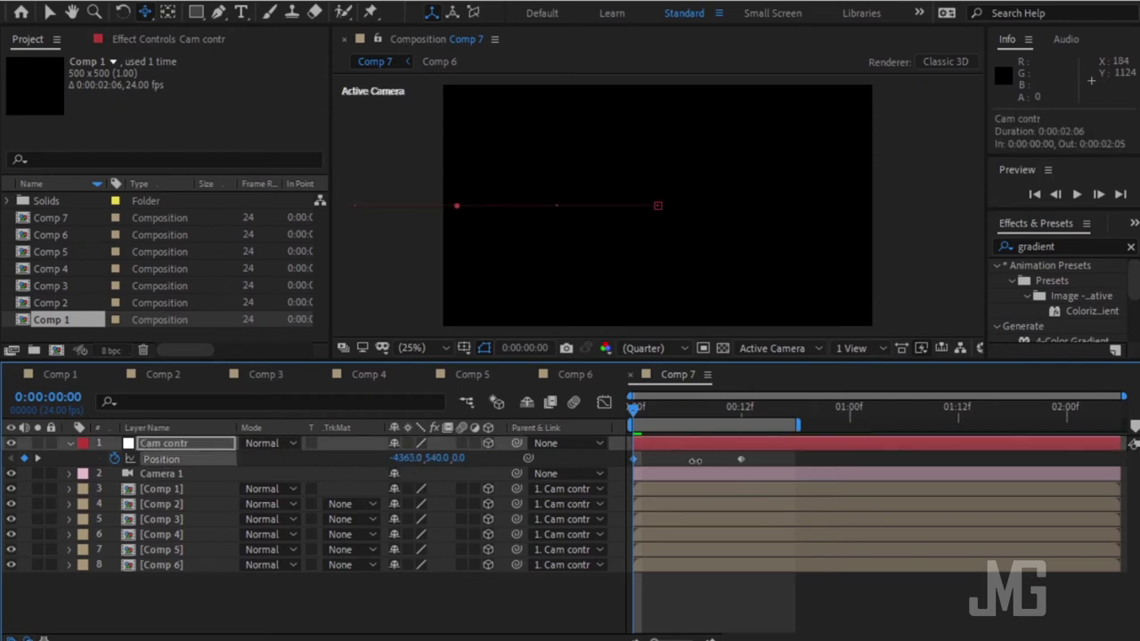
left_click_drag(402, 459, 604, 453)
left_click_drag(476, 458, 694, 459)
left_click_drag(405, 459, 525, 458)
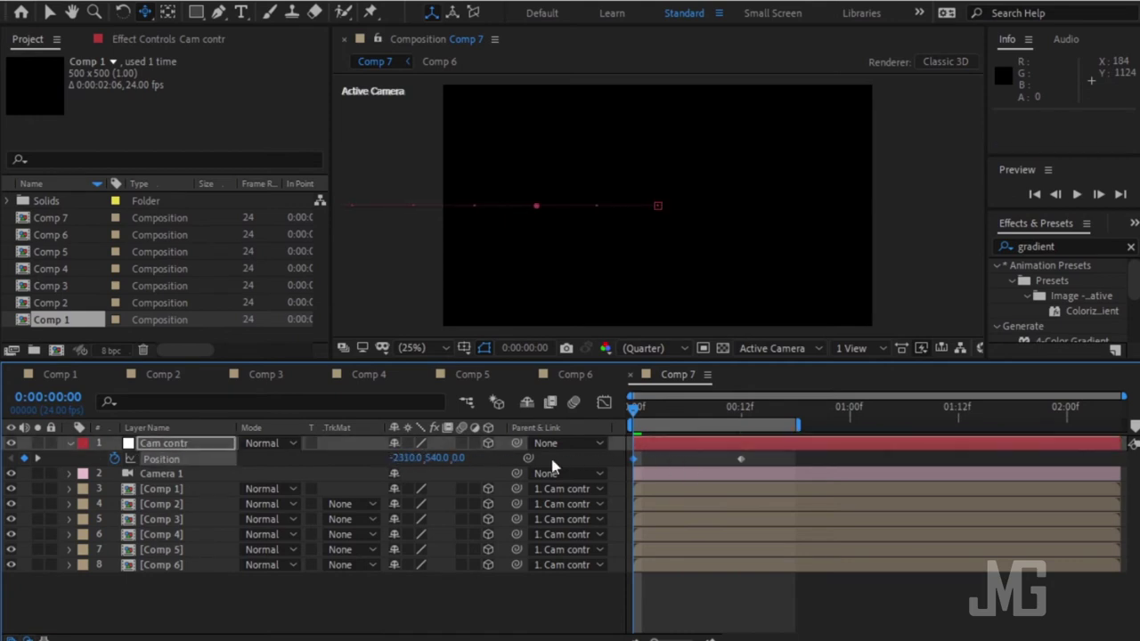
left_click_drag(403, 459, 676, 441)
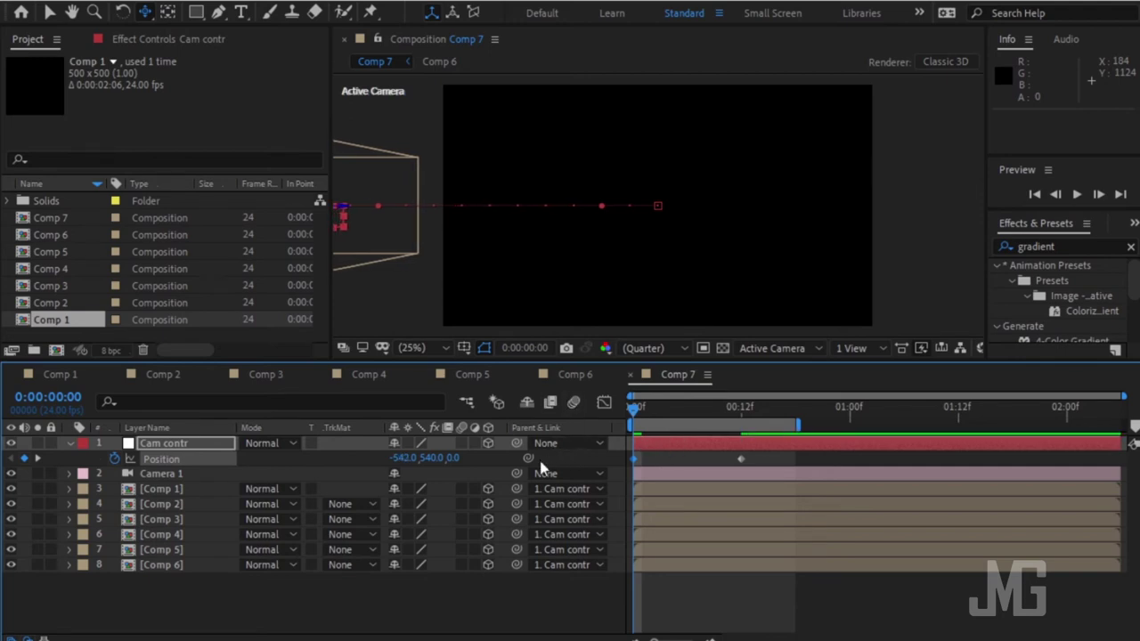
Preview the slide-in and select both Position keyframes.
key("space")
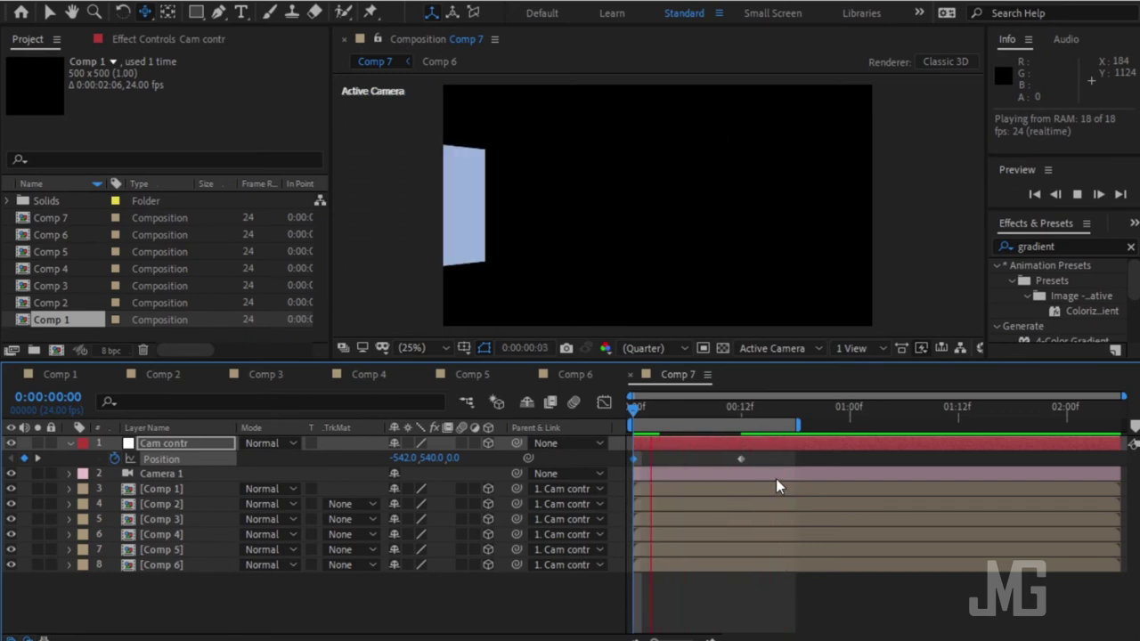
key("space")
left_click_drag(779, 456, 613, 492)
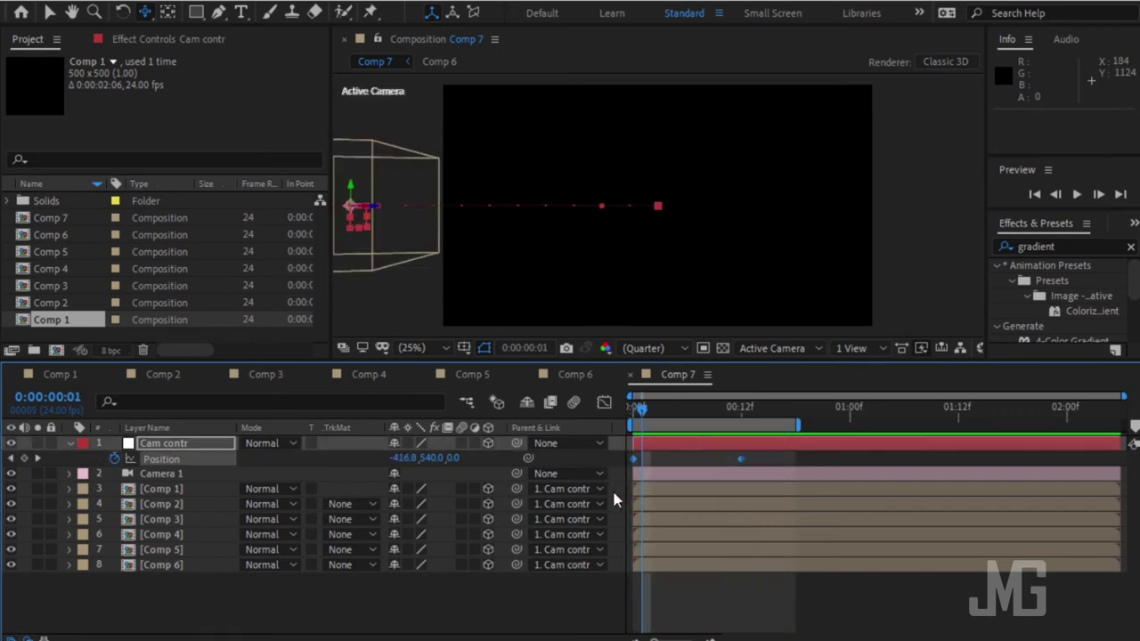
left_click_drag(775, 456, 626, 496)
right_click(743, 456)
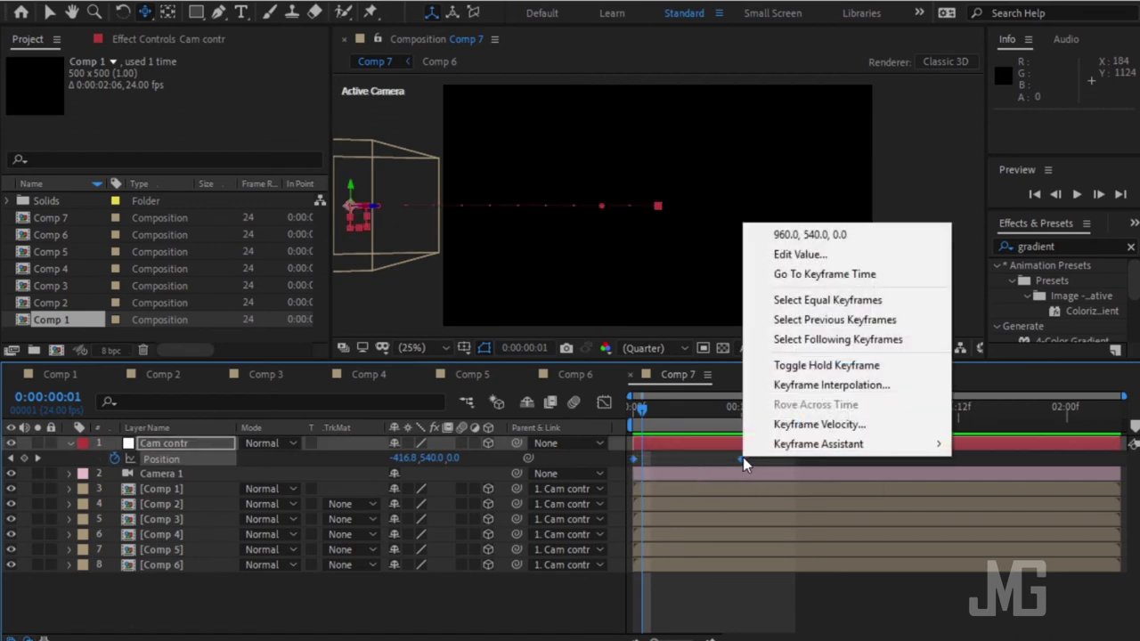
Easy Ease the Position keyframes and pull the speed influence left for a fast start.
mouse_move(801, 450)
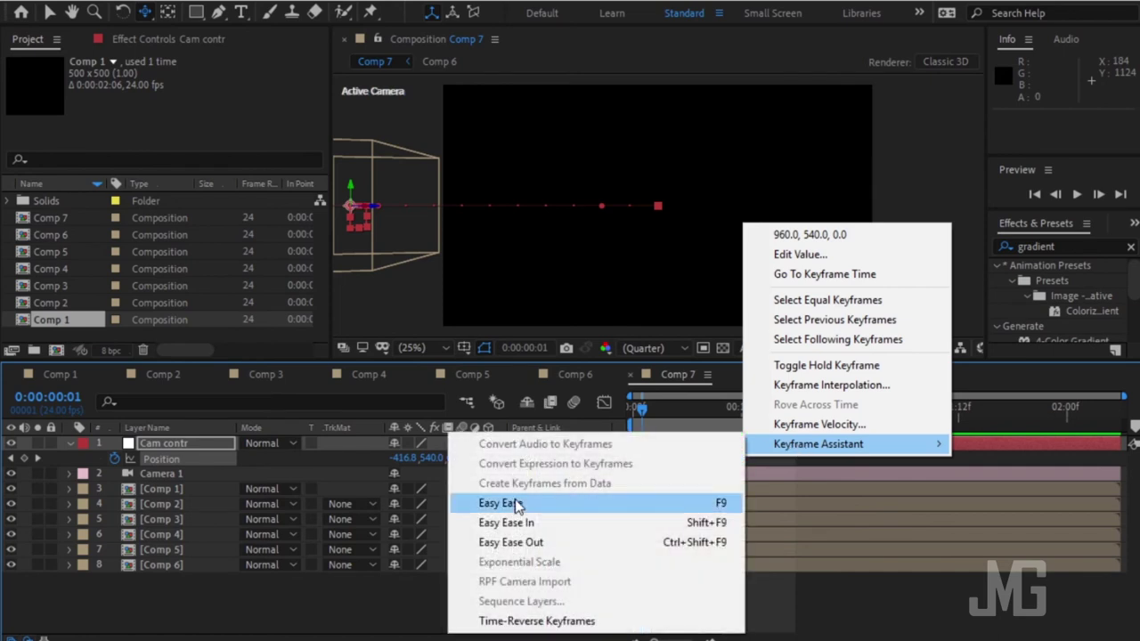
left_click(509, 503)
left_click(604, 404)
left_click_drag(761, 589, 623, 610)
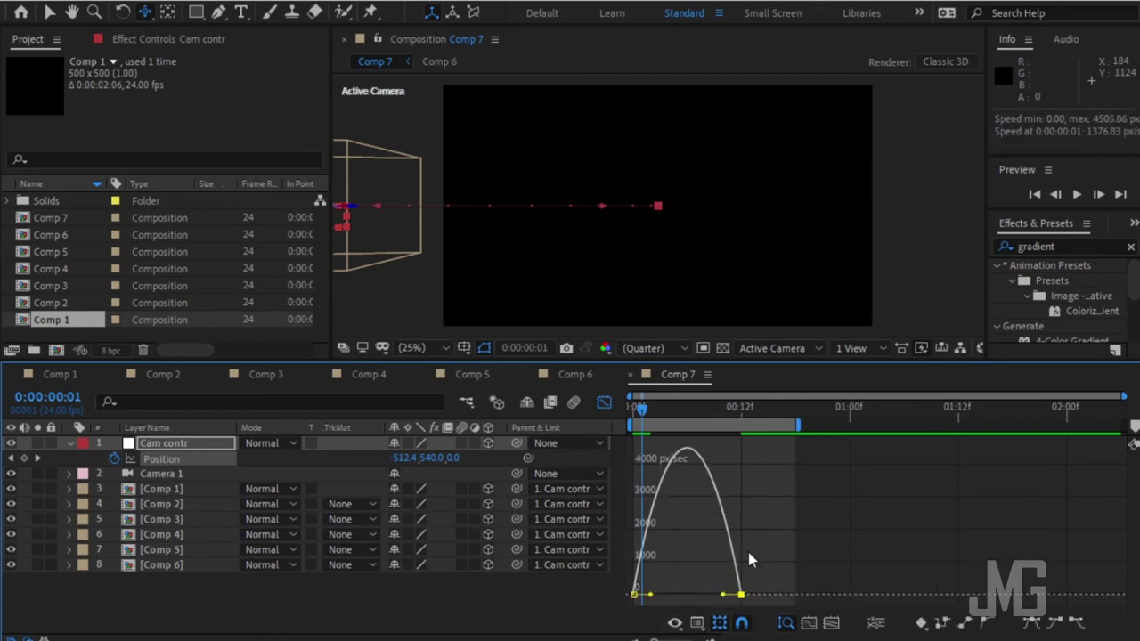
left_click_drag(722, 594, 687, 593)
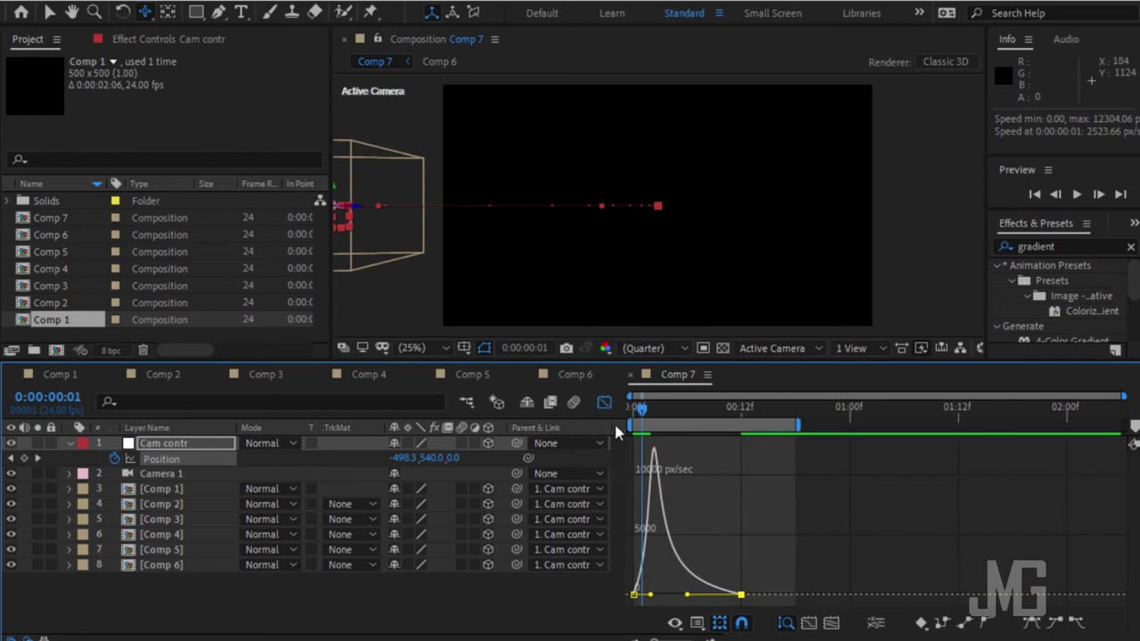
Preview the eased slide-in and return to the layer keyframe view.
key("space")
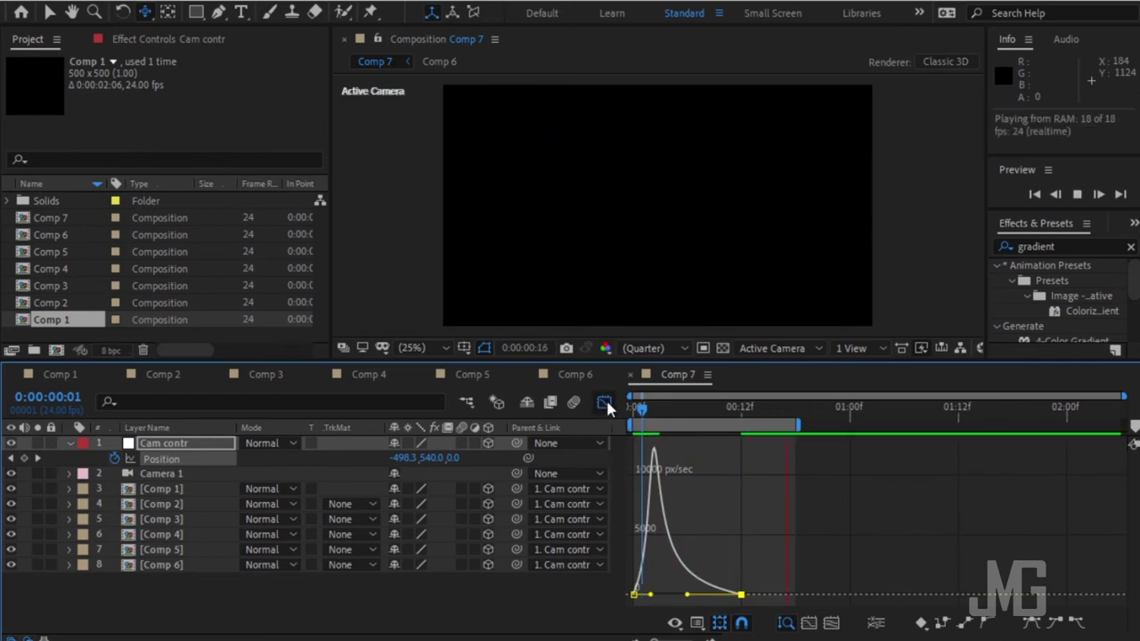
left_click(605, 403)
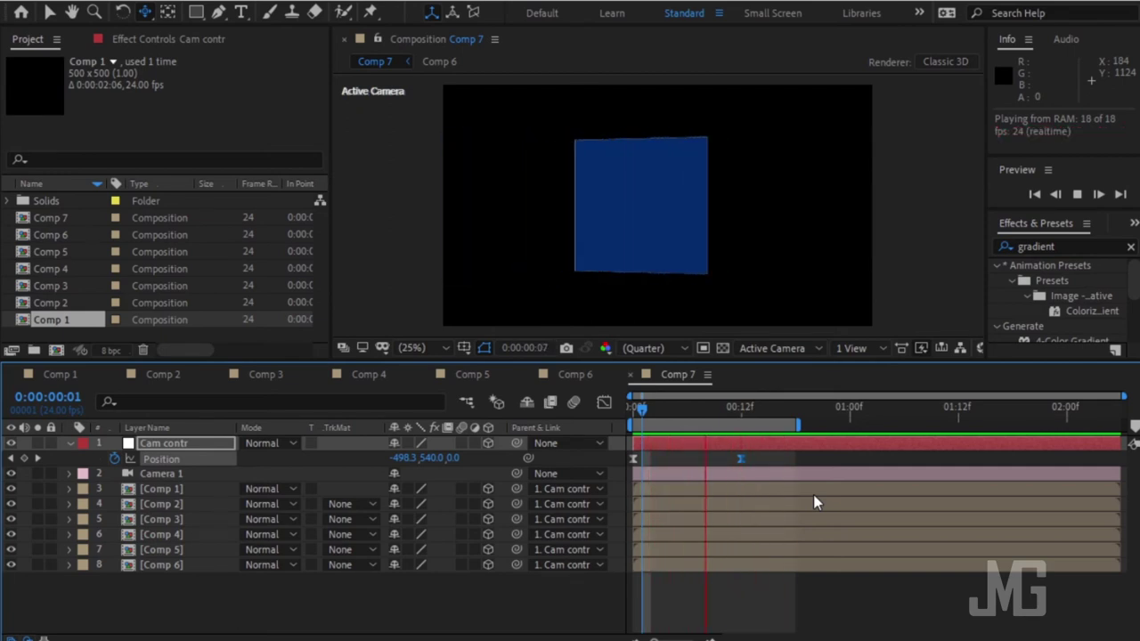
key("space")
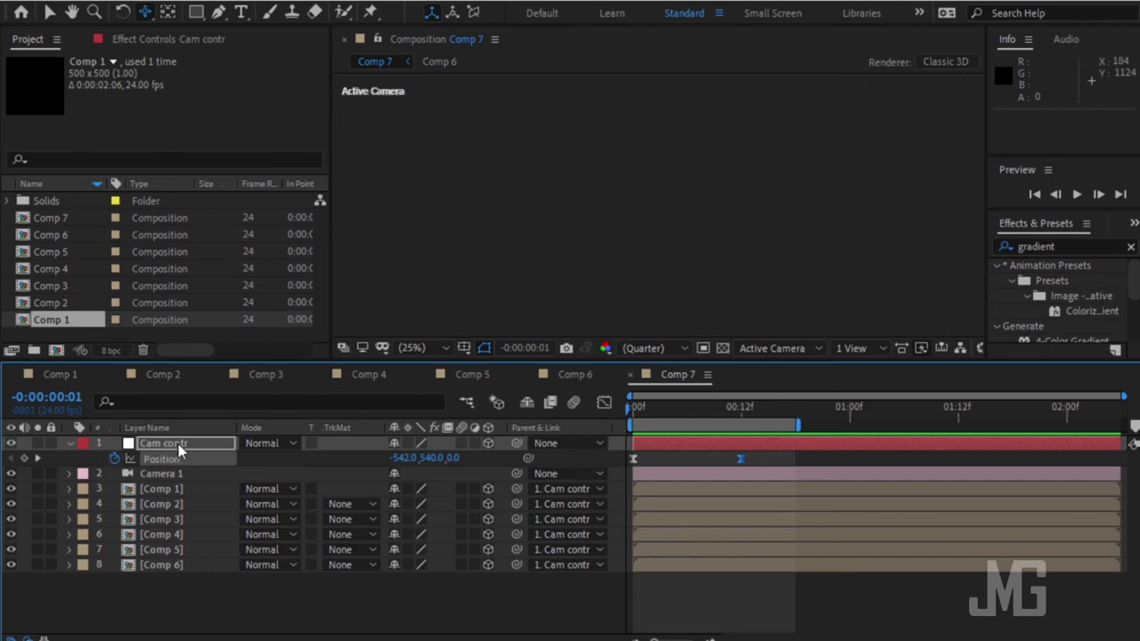
left_click(178, 445)
Set a Cam contr Scale keyframe of 65% at frame 12.
key("s")
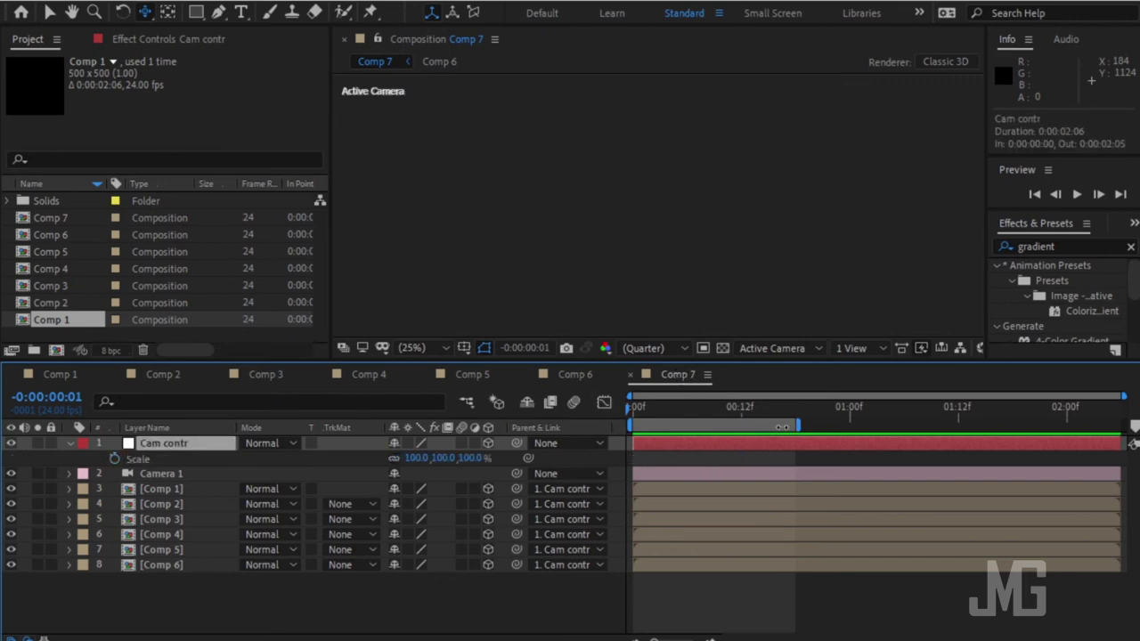
key("space")
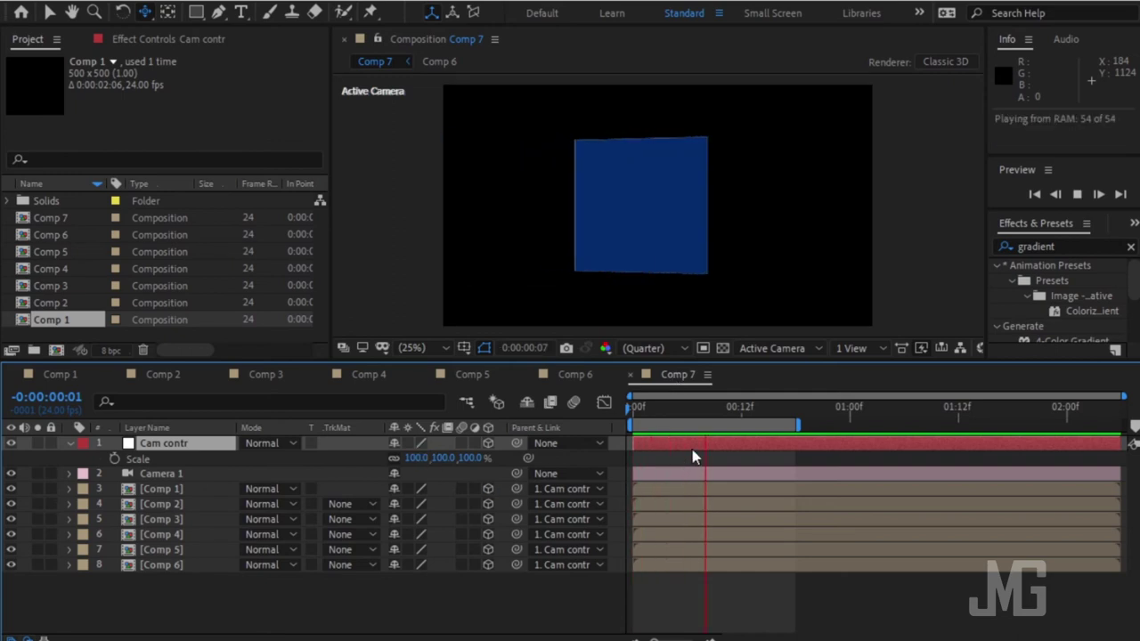
key("space")
left_click_drag(824, 409, 746, 416)
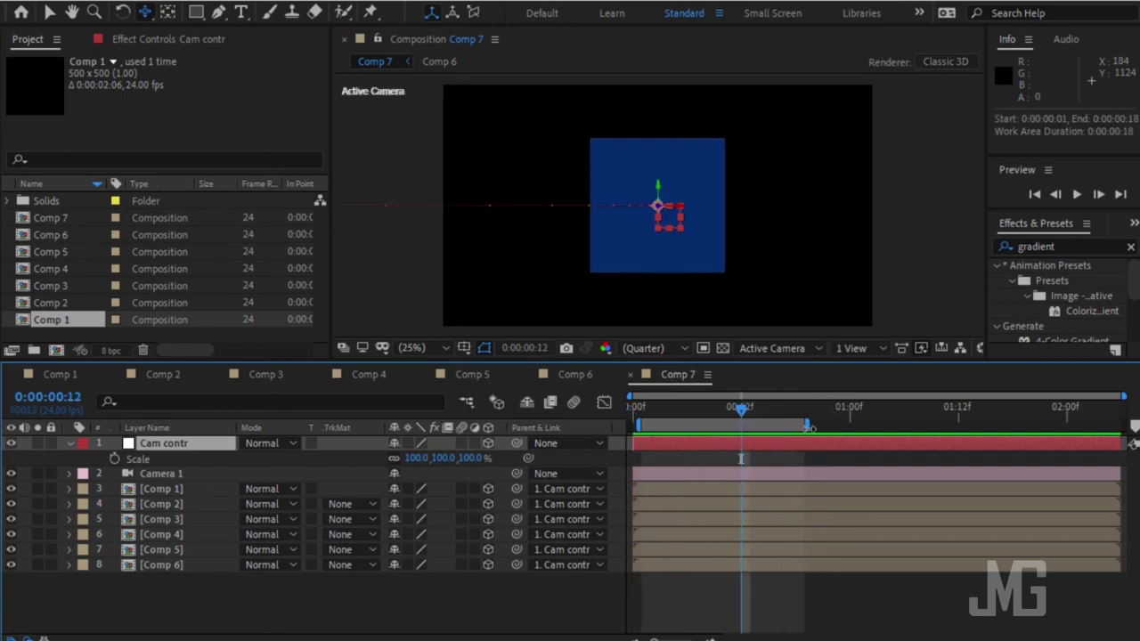
key("ctrl+z")
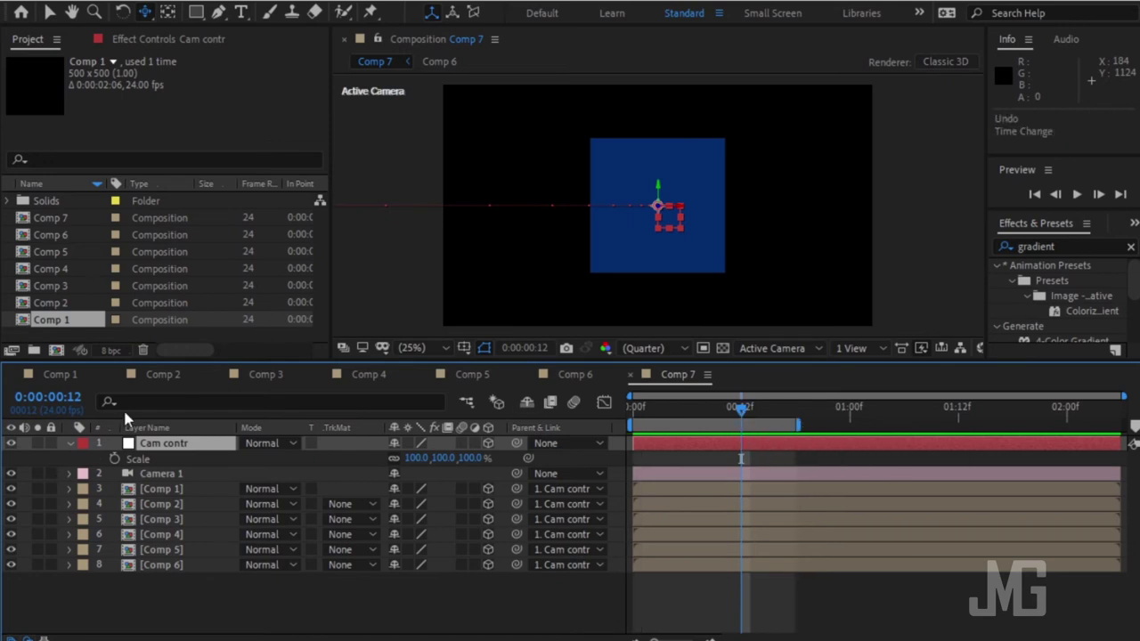
left_click(469, 459)
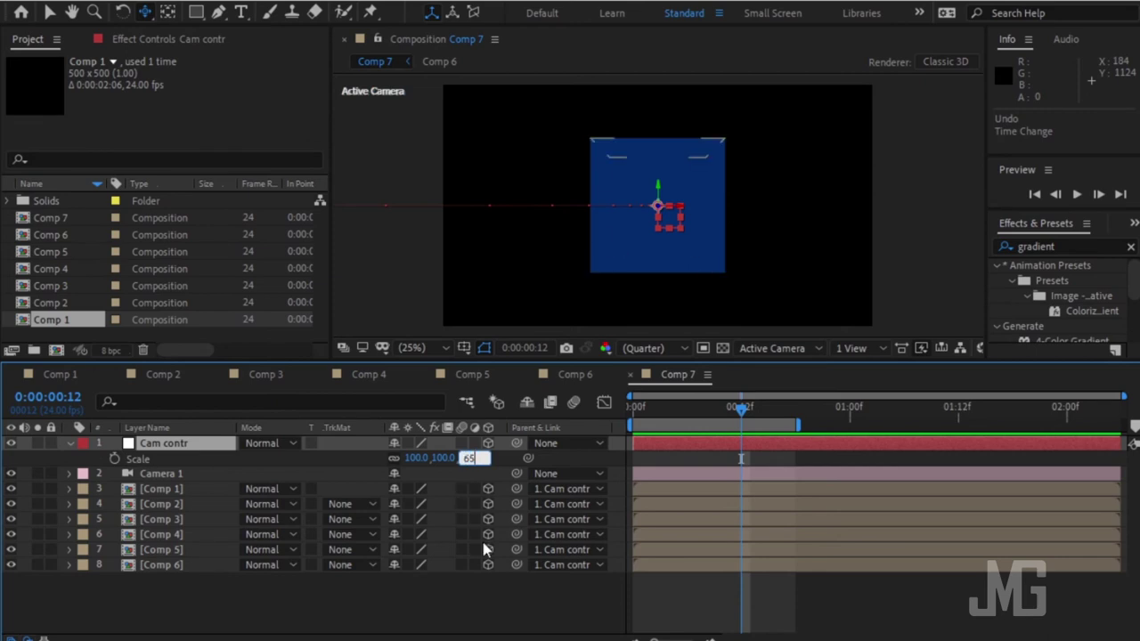
left_click(439, 598)
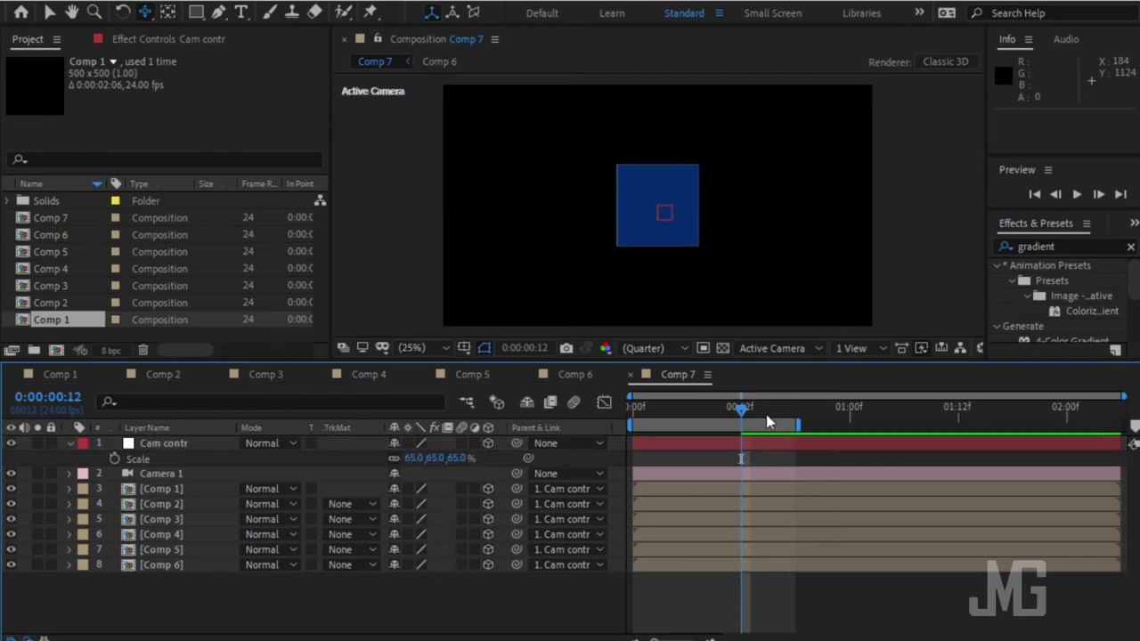
left_click(114, 460)
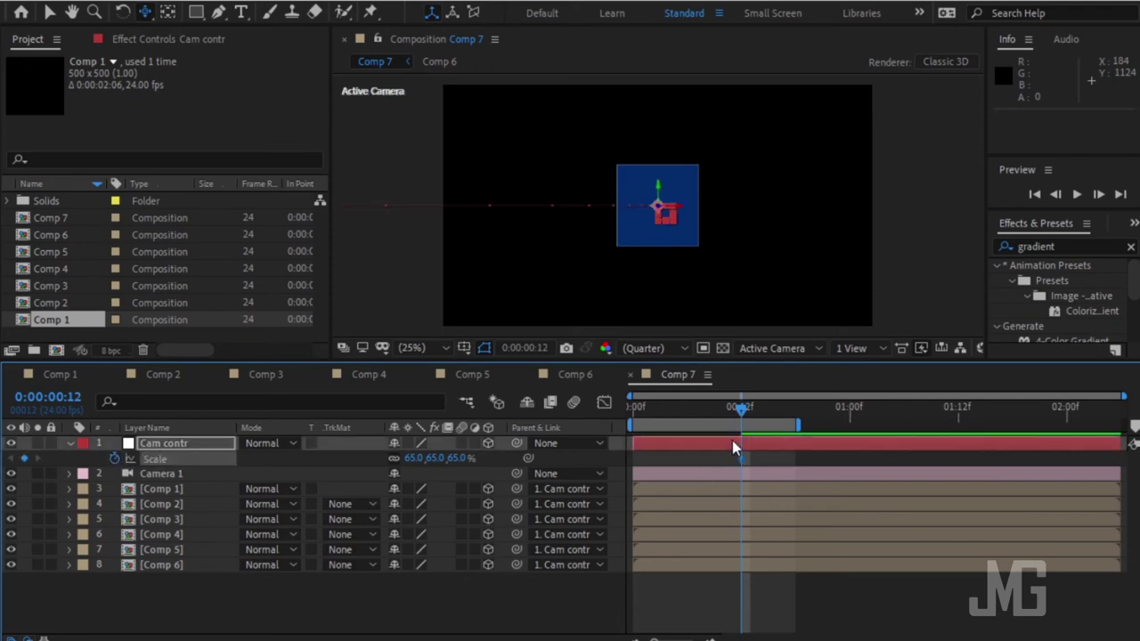
Set Cam contr's Scale to 100% at frame 0, preview, and select both Scale keyframes.
left_click_drag(744, 408, 615, 438)
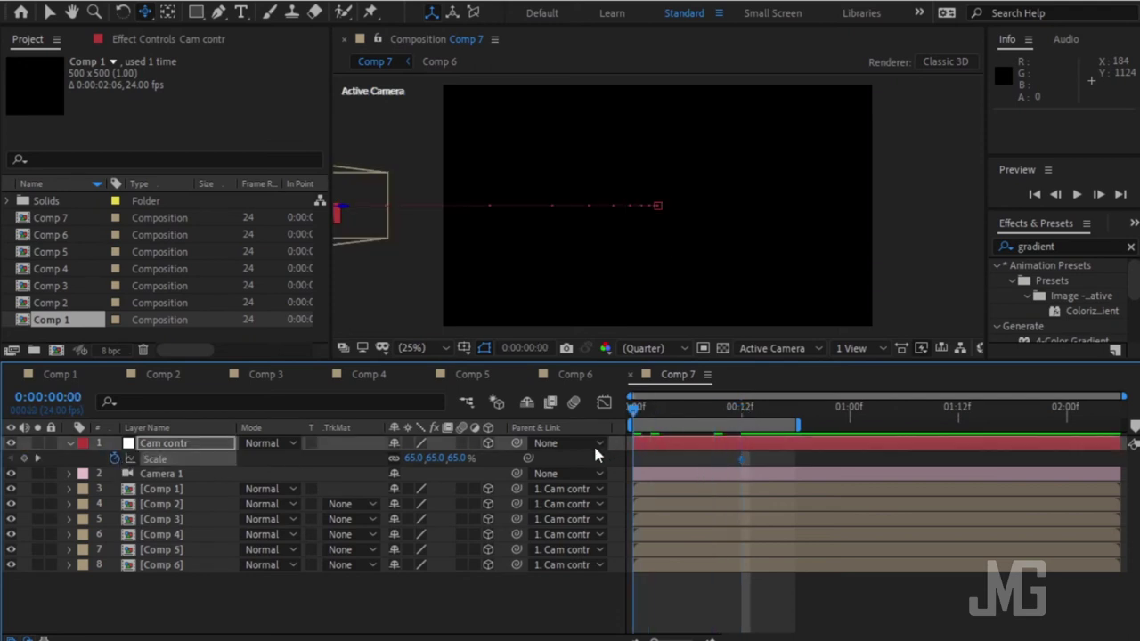
left_click(595, 444)
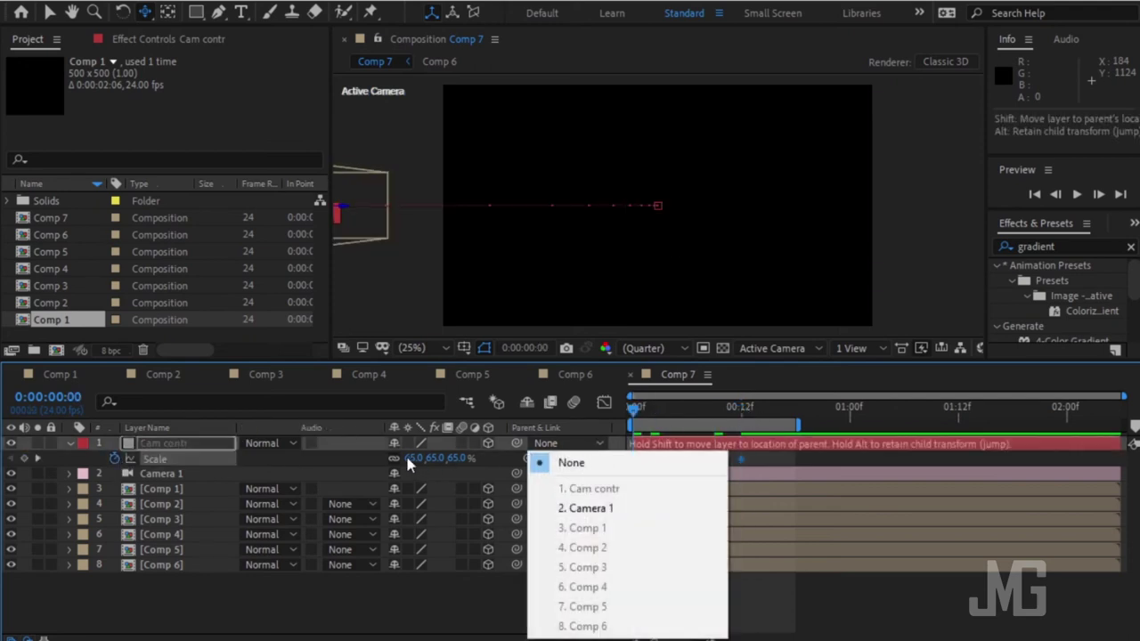
left_click(411, 458)
type("100")
key("Return")
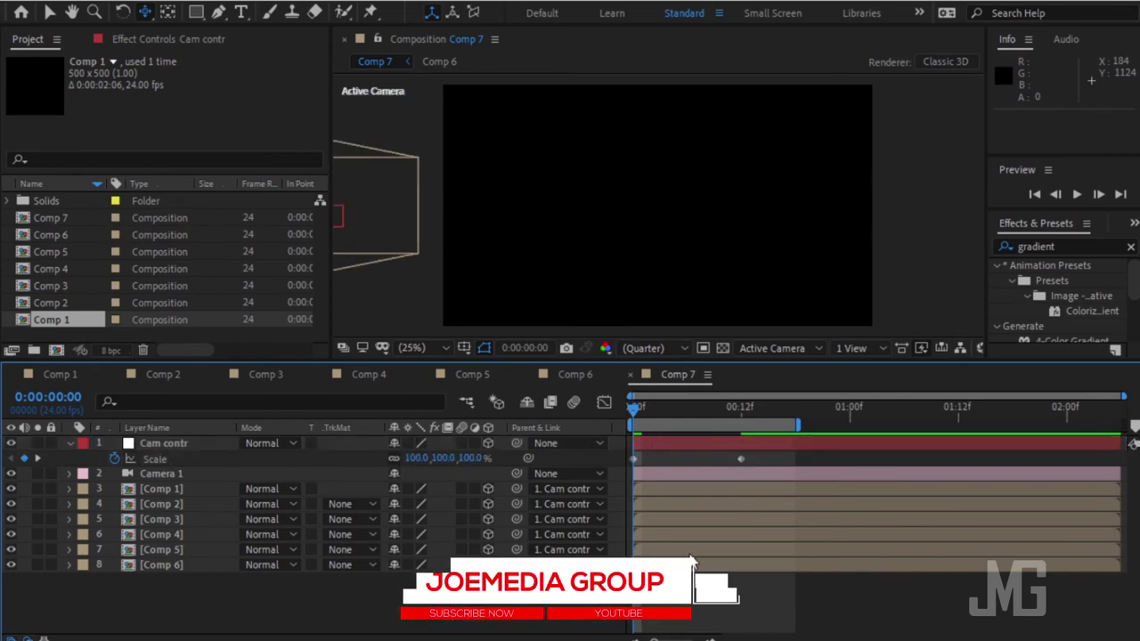
key("space")
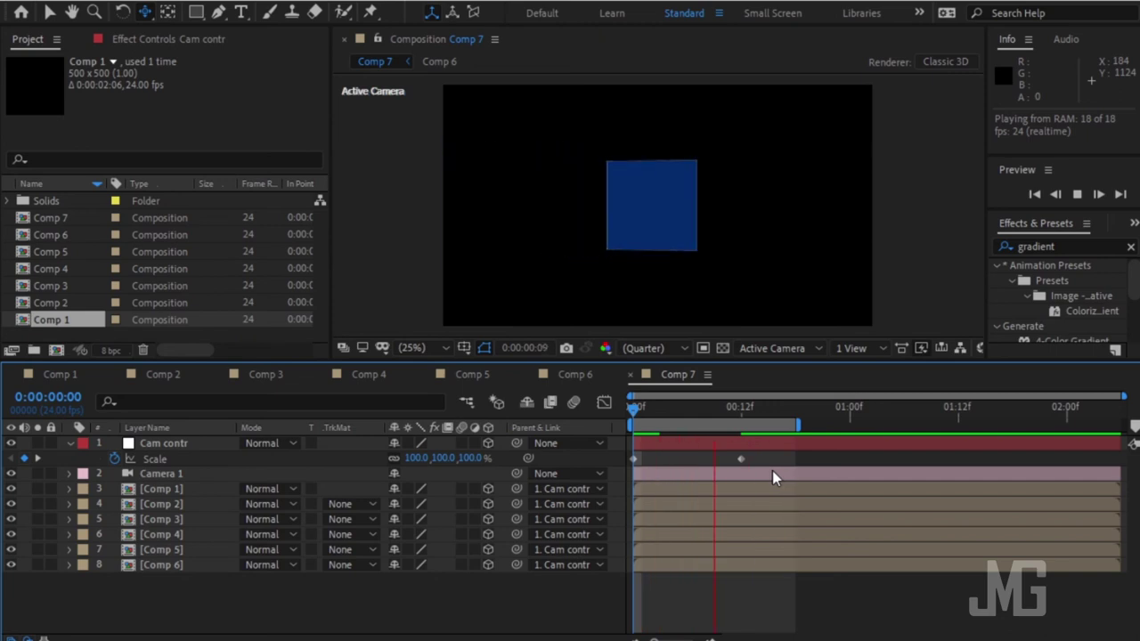
key("space")
left_click_drag(774, 460, 619, 499)
right_click(741, 456)
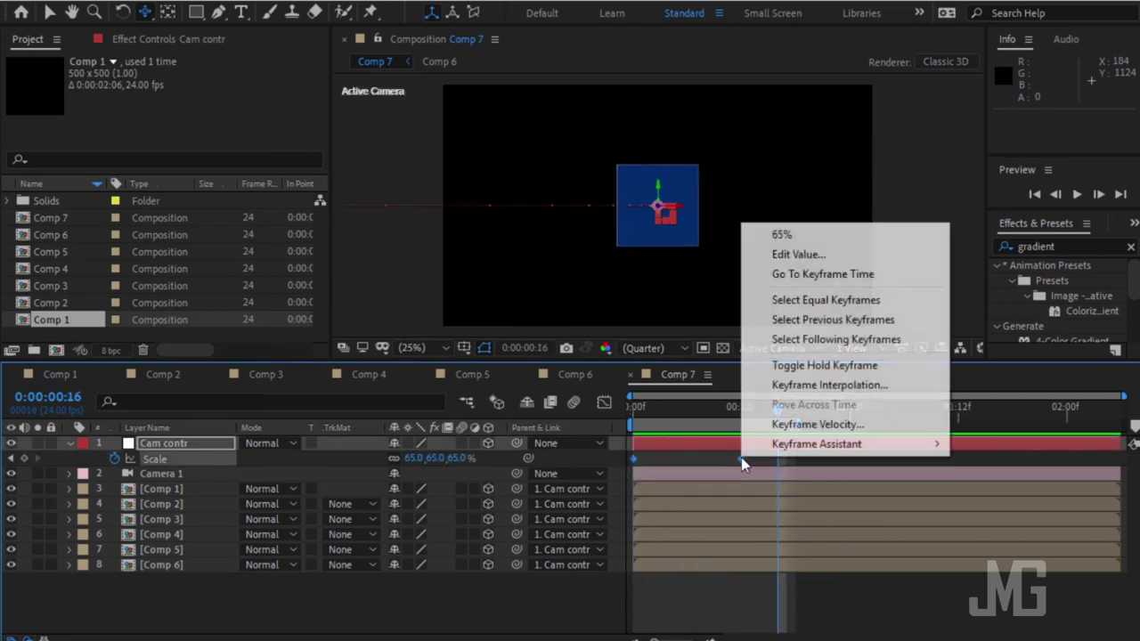
Apply Easy Ease to both Cam contr Scale keyframes and preview the eased animation.
mouse_move(793, 443)
left_click(523, 501)
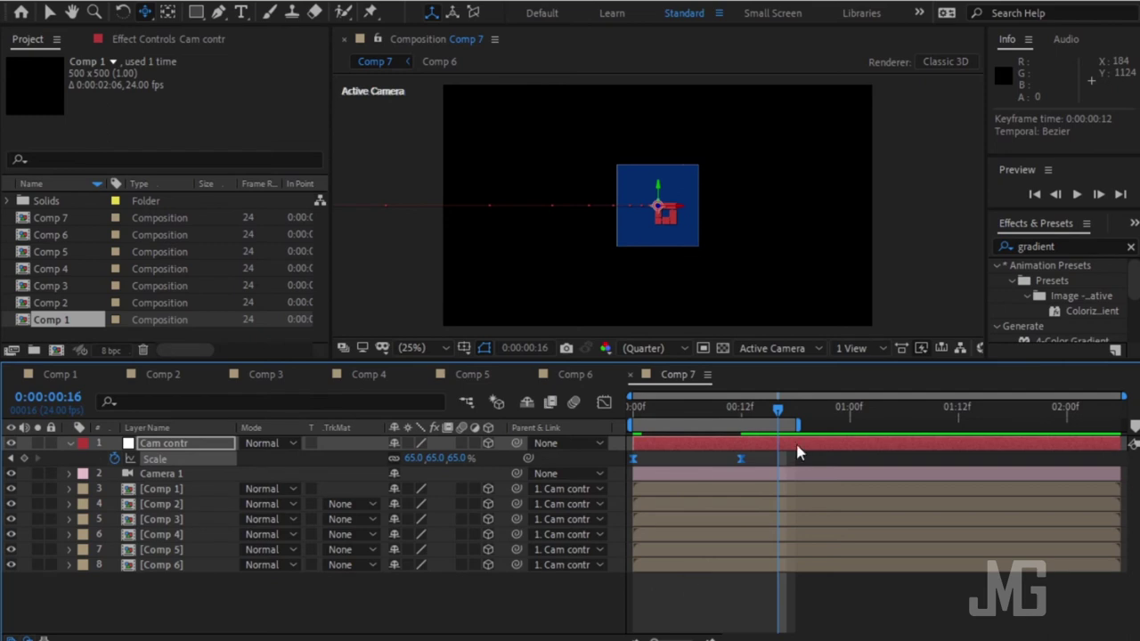
key("space")
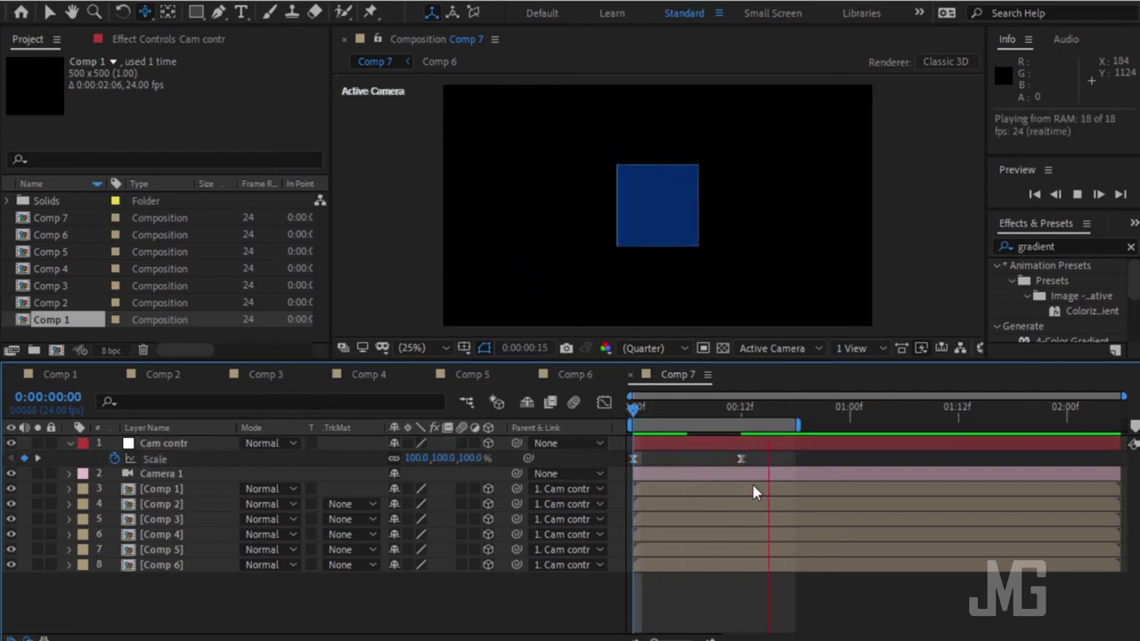
key("space")
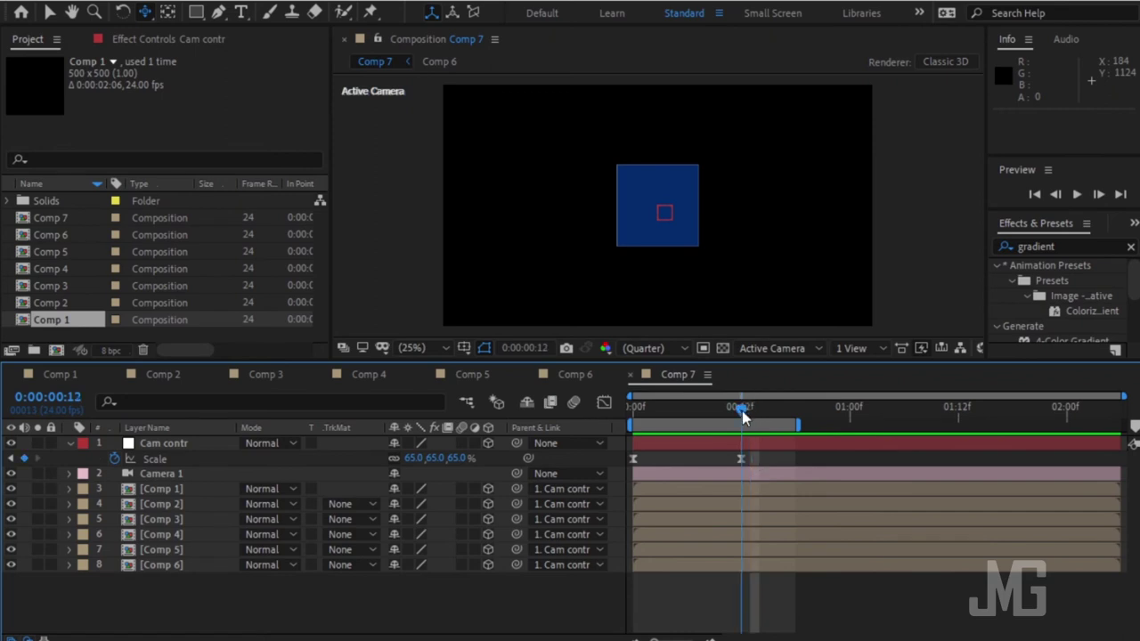
Move Cam contr's frame-12 Position, Scale and Y Rotation keyframes to frame 14.
key("u")
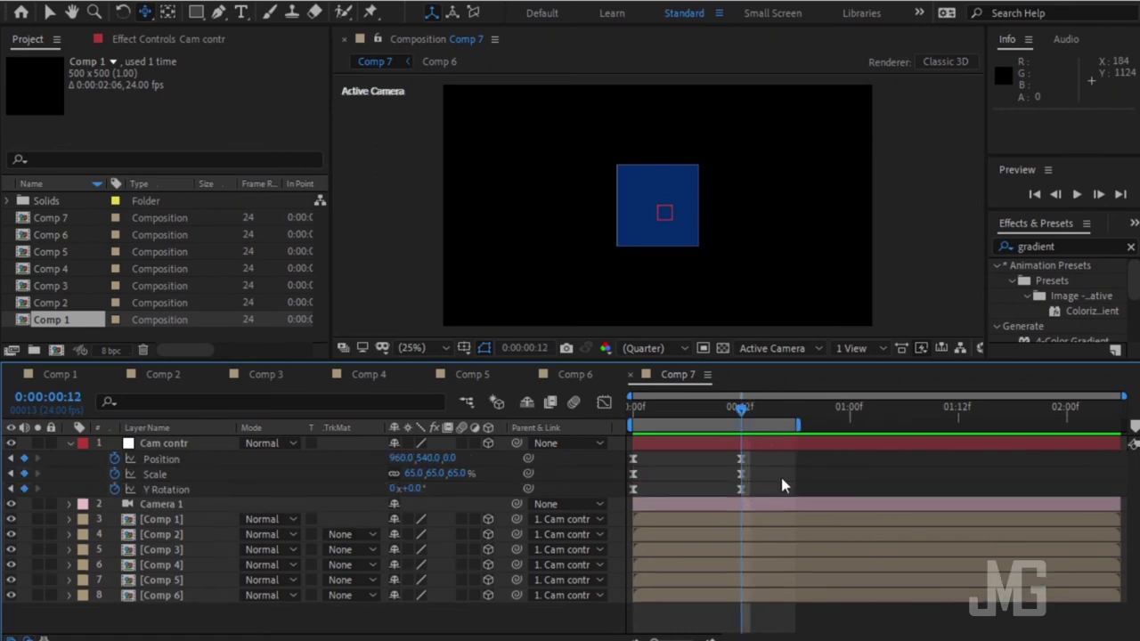
left_click_drag(760, 451, 744, 496)
left_click_drag(762, 454, 776, 479)
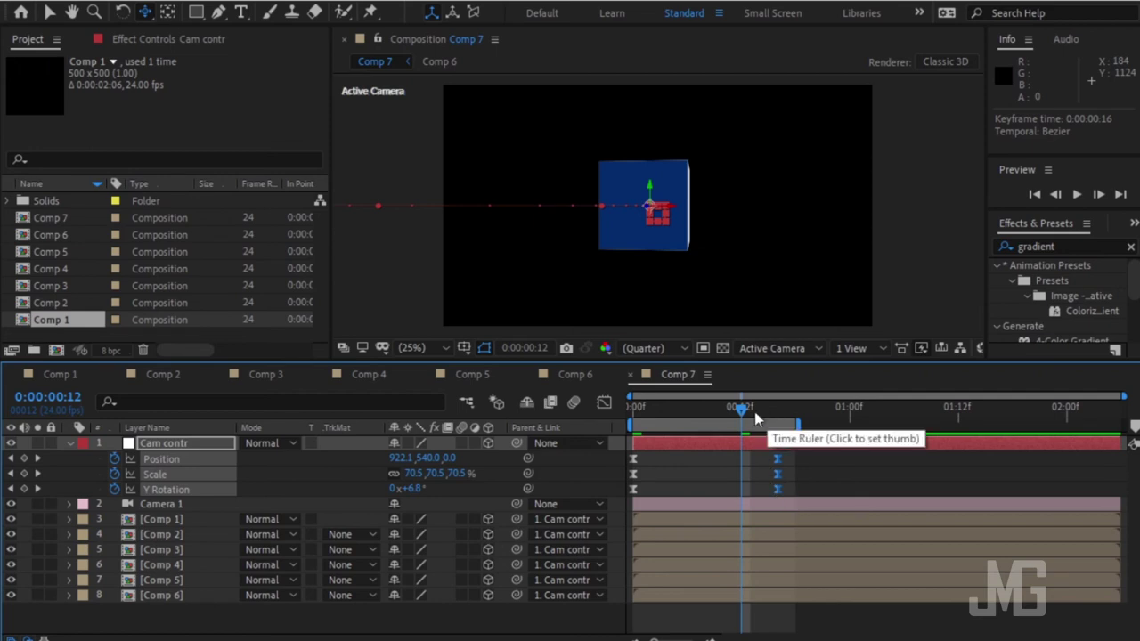
key("space")
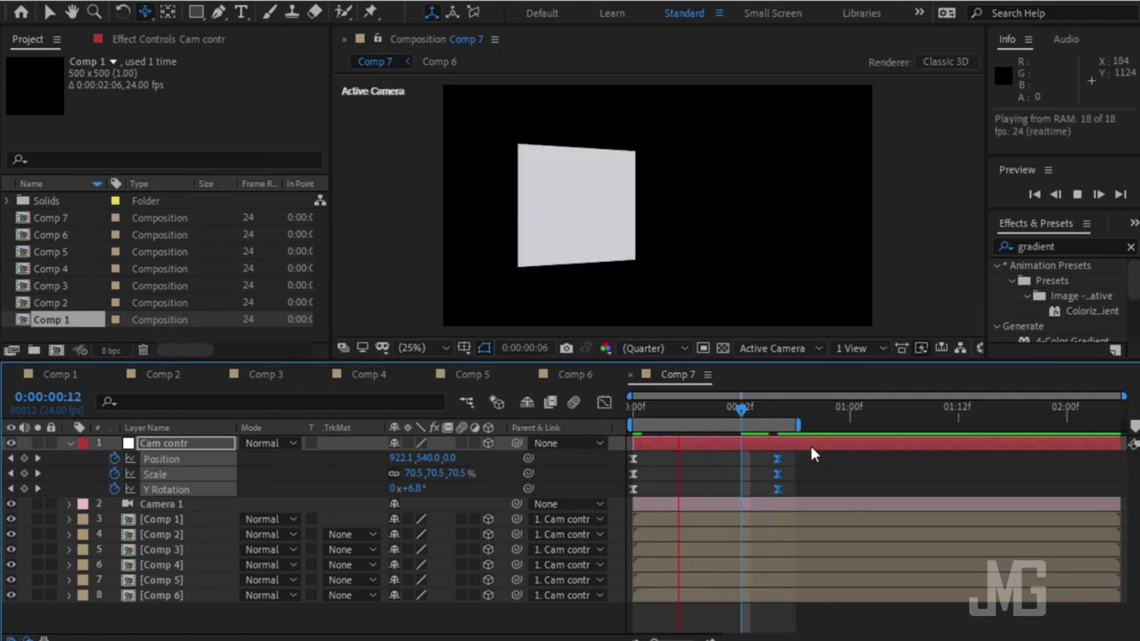
left_click_drag(777, 459, 758, 465)
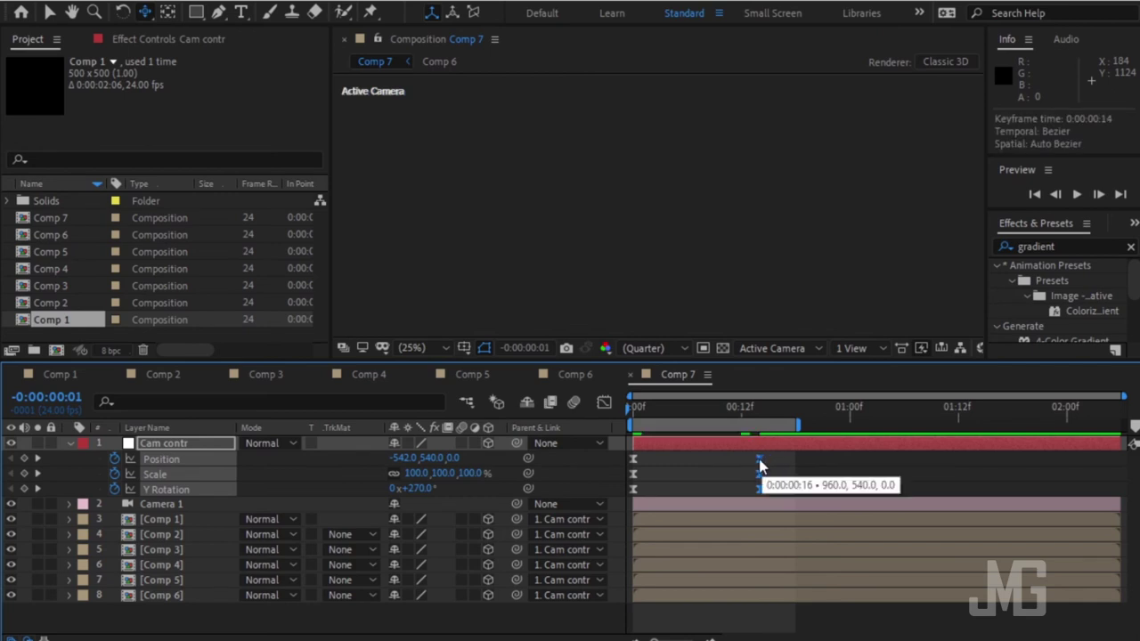
key("space")
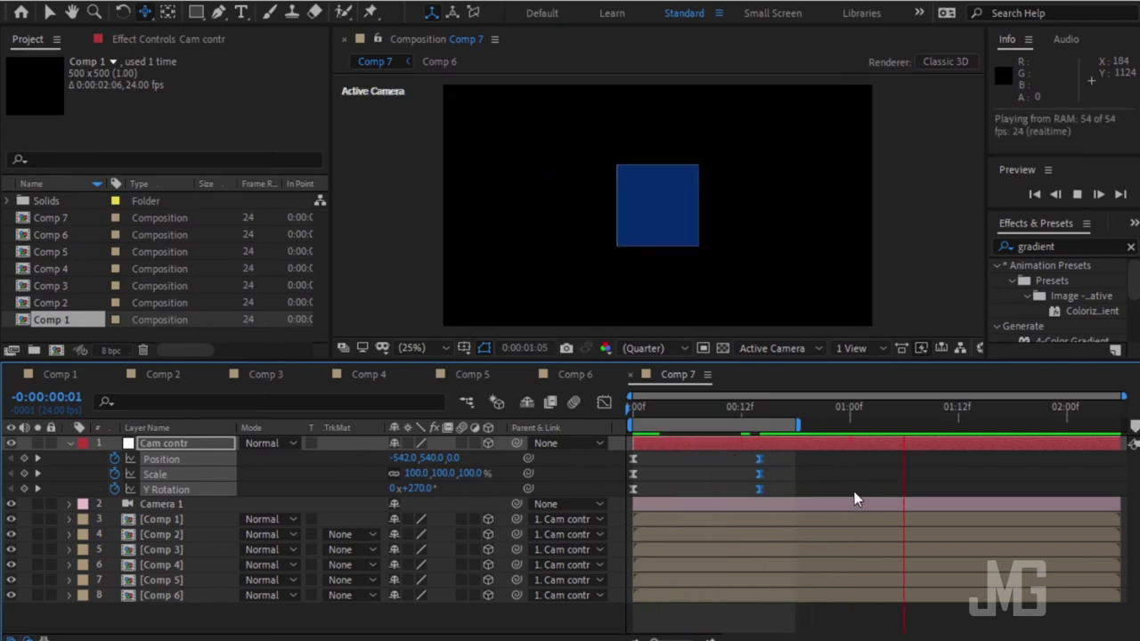
Preview the retimed animation from frame 6, then start saving the project with Ctrl+S.
left_click(1015, 415)
left_click(689, 414)
key("space")
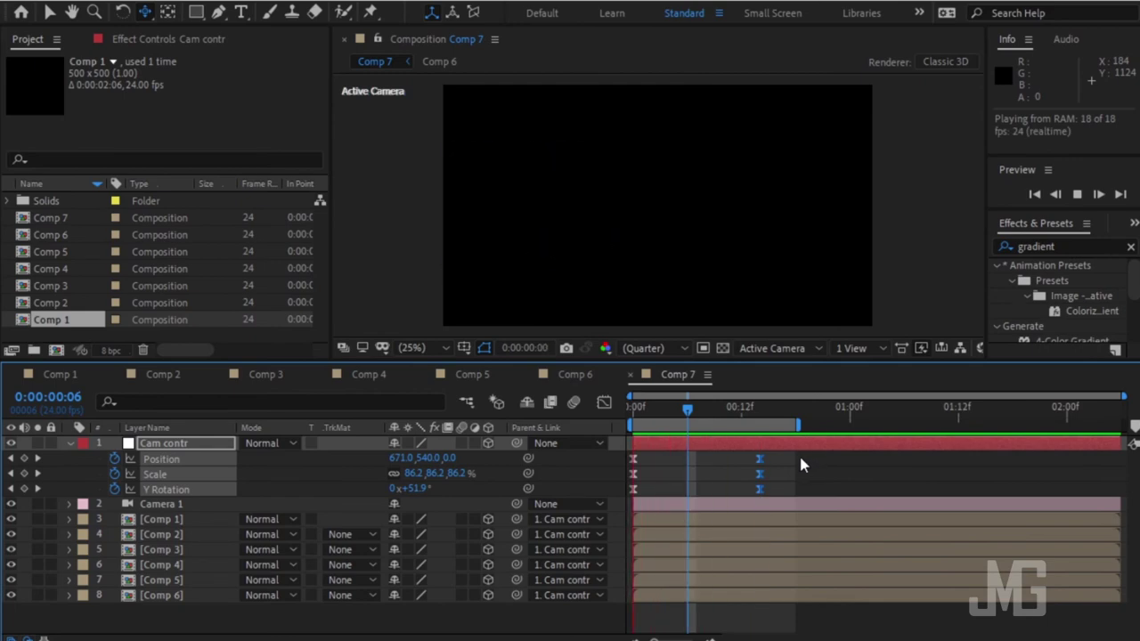
key("space")
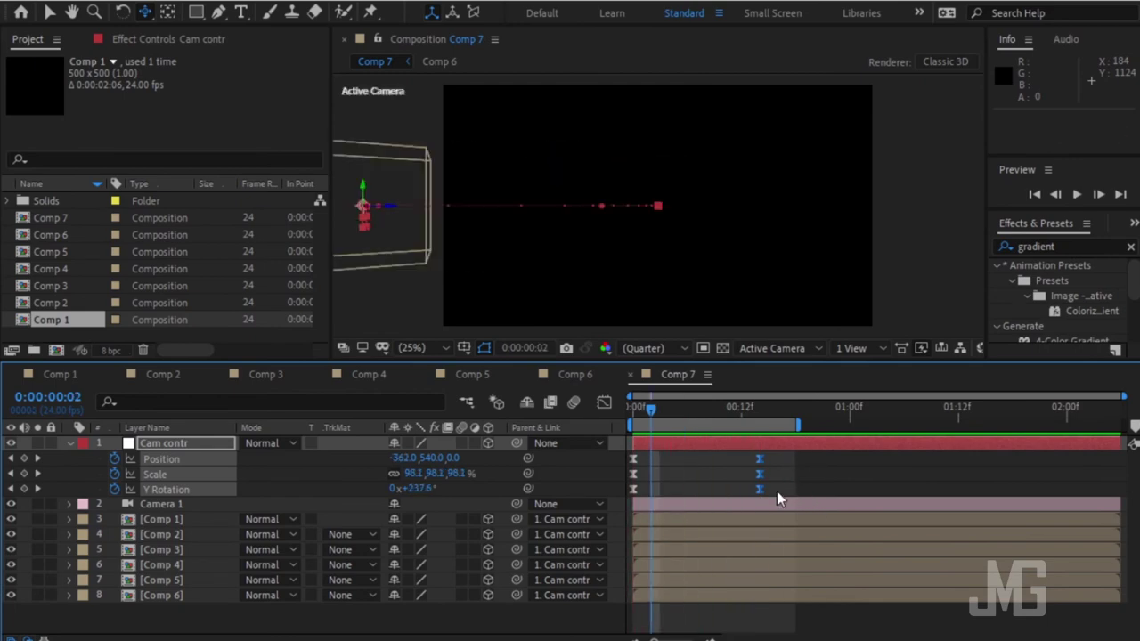
key("ctrl+s")
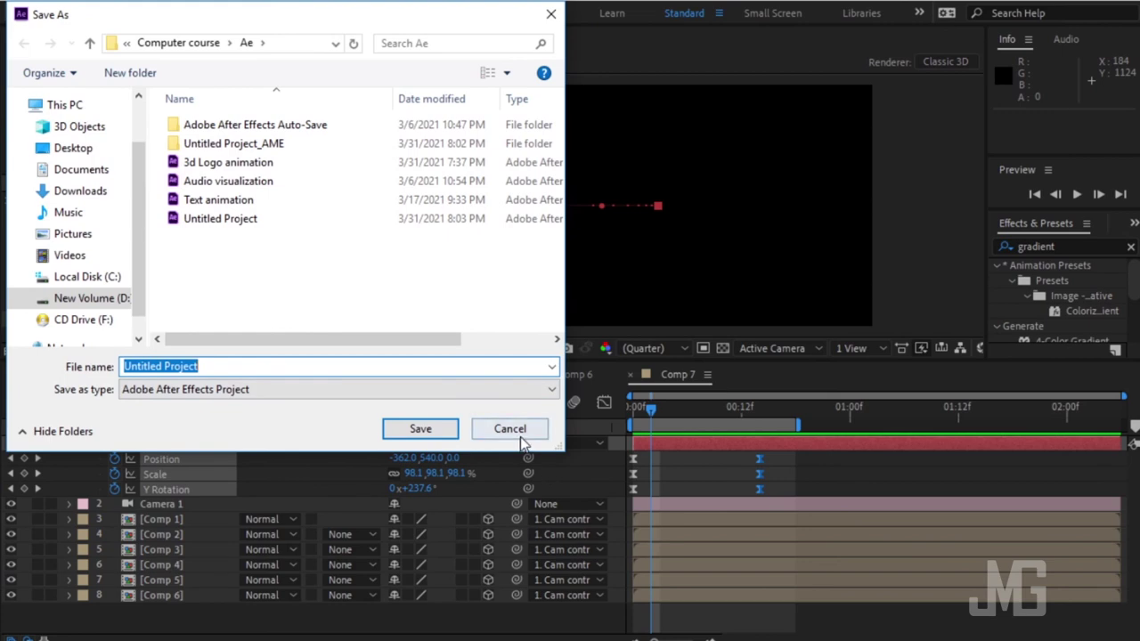
Cancel the save, enlarge the timeline, return to frame 0 and collapse Cam contr's properties.
left_click(520, 436)
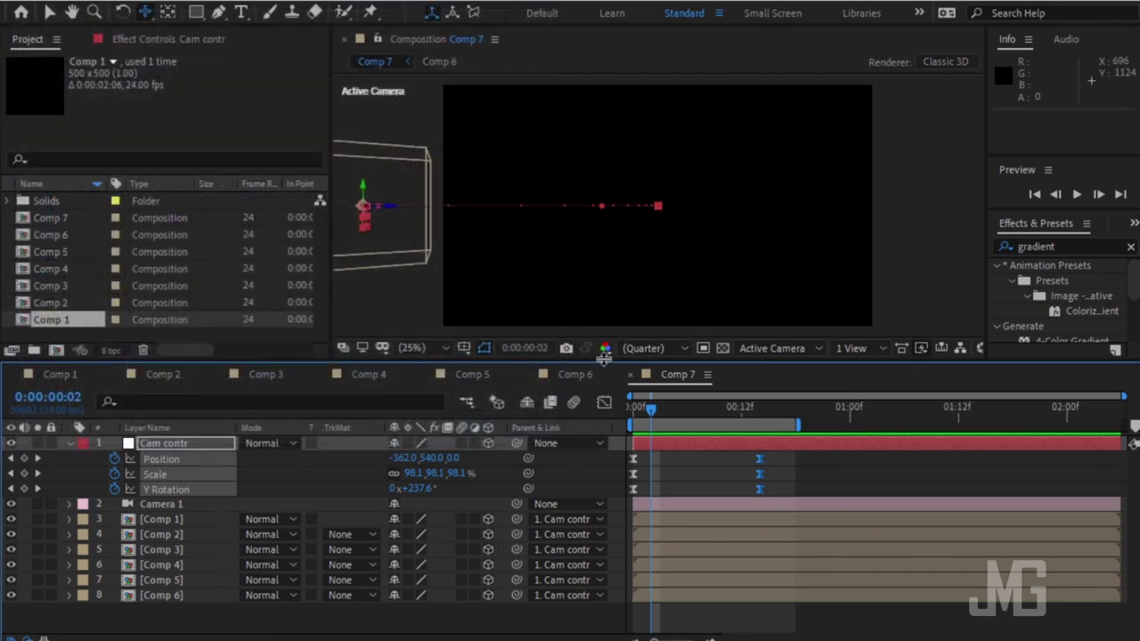
left_click_drag(602, 360, 614, 315)
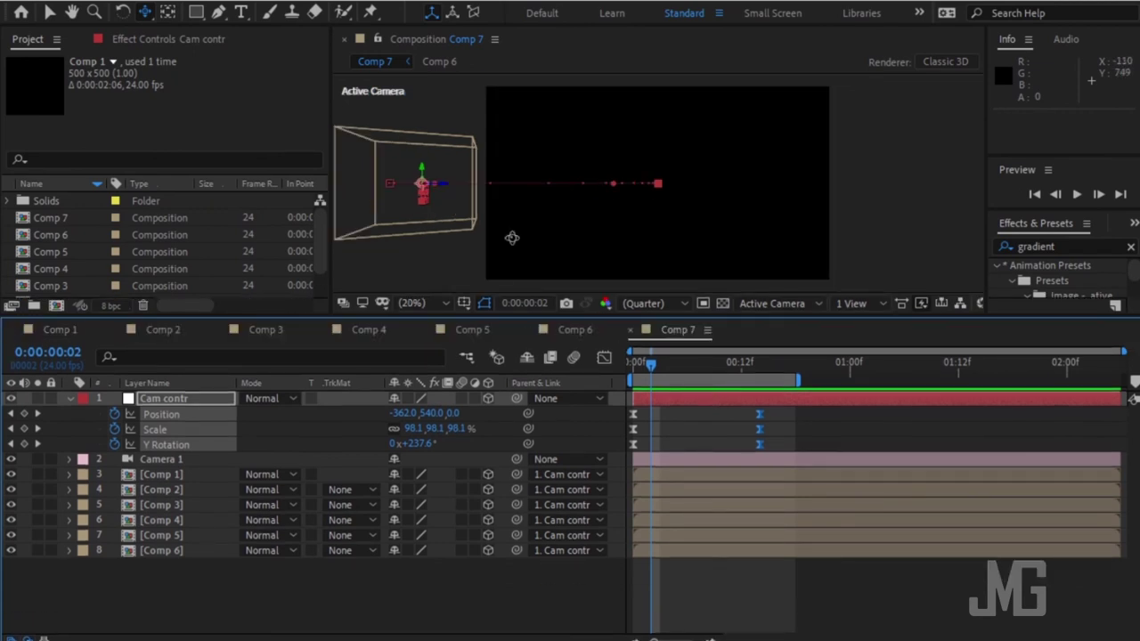
left_click_drag(652, 365, 620, 362)
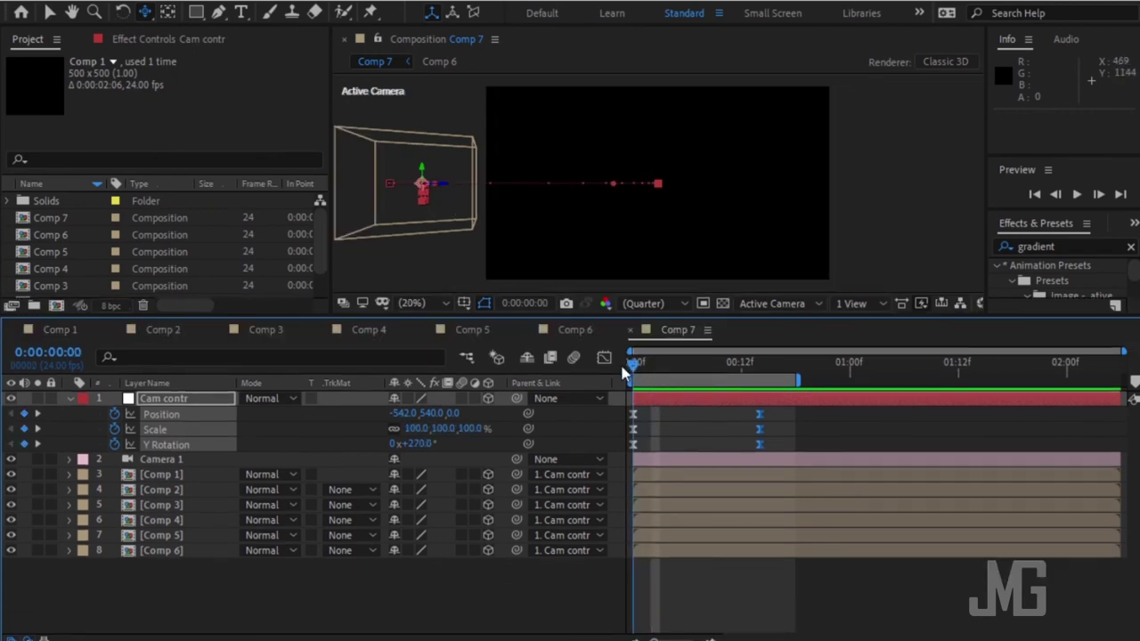
left_click(70, 399)
Create a new deep royal blue solid and drag it to the bottom of the layer stack.
right_click(215, 576)
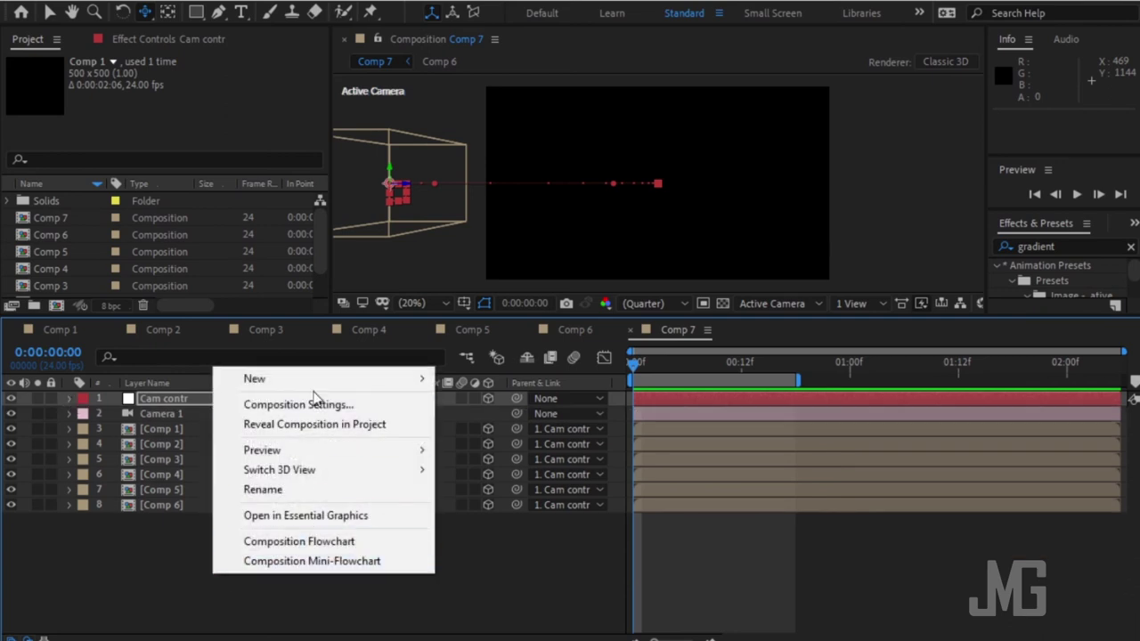
mouse_move(343, 381)
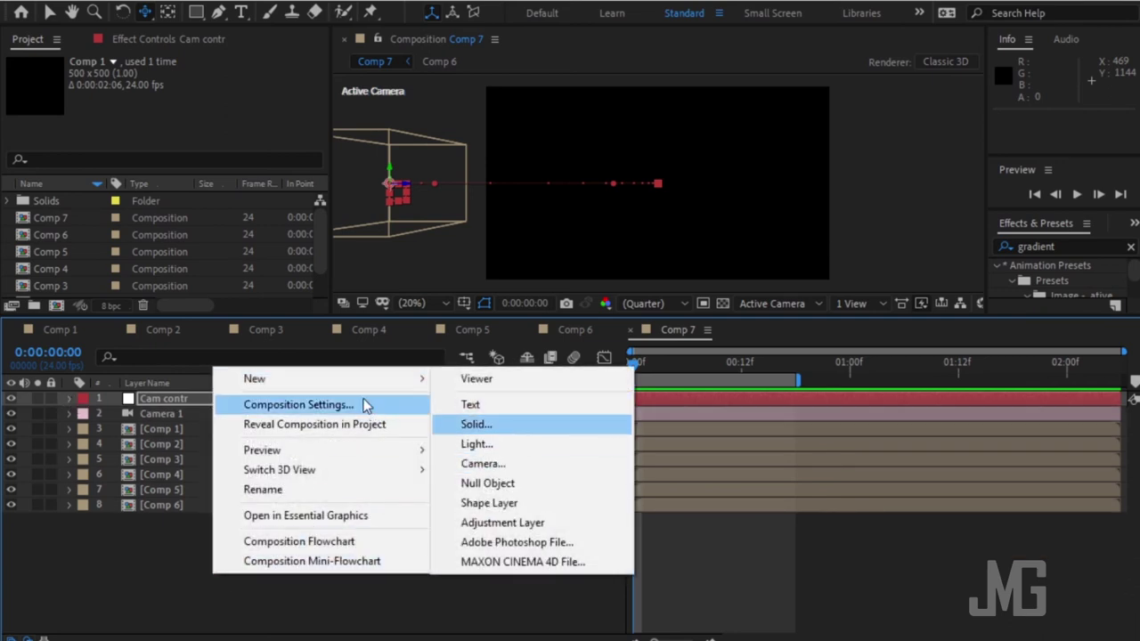
right_click(184, 543)
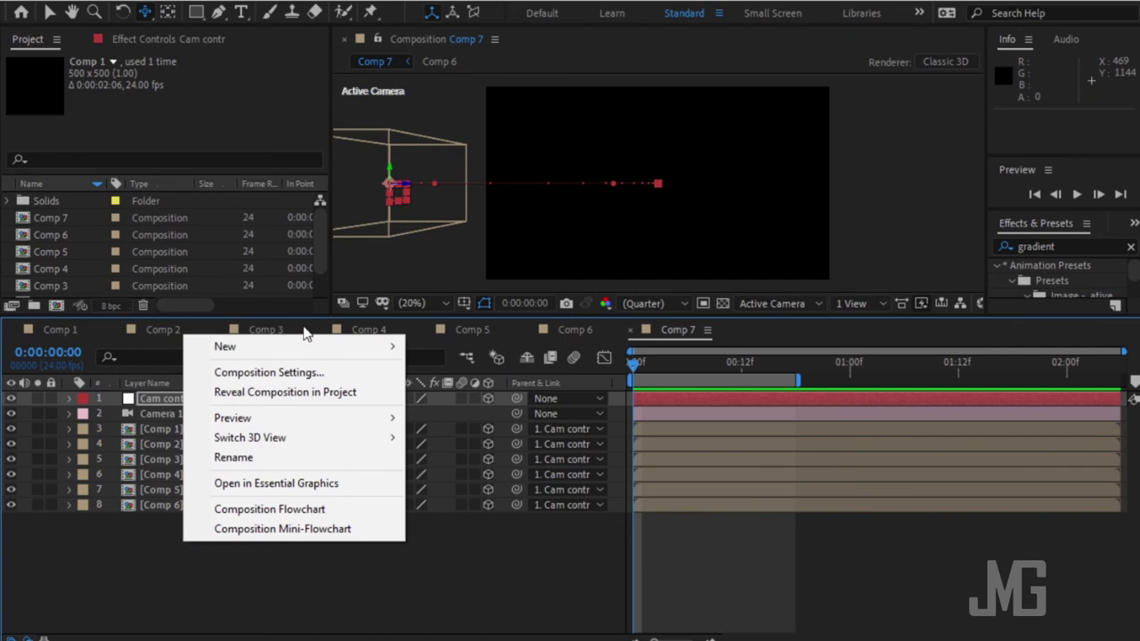
mouse_move(311, 344)
left_click(447, 392)
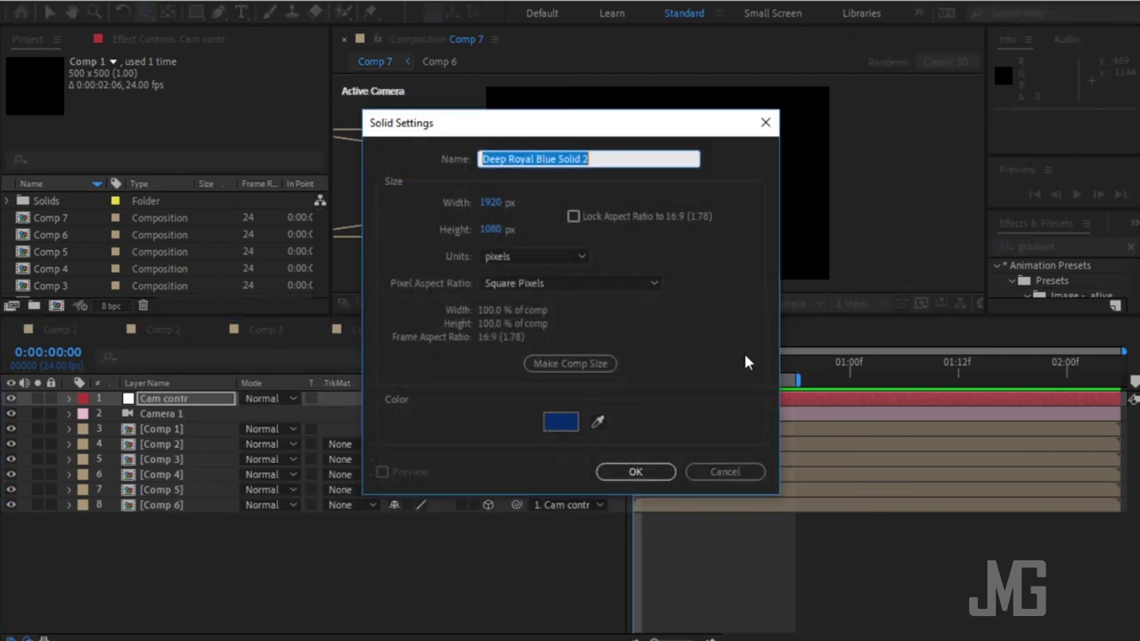
left_click(632, 473)
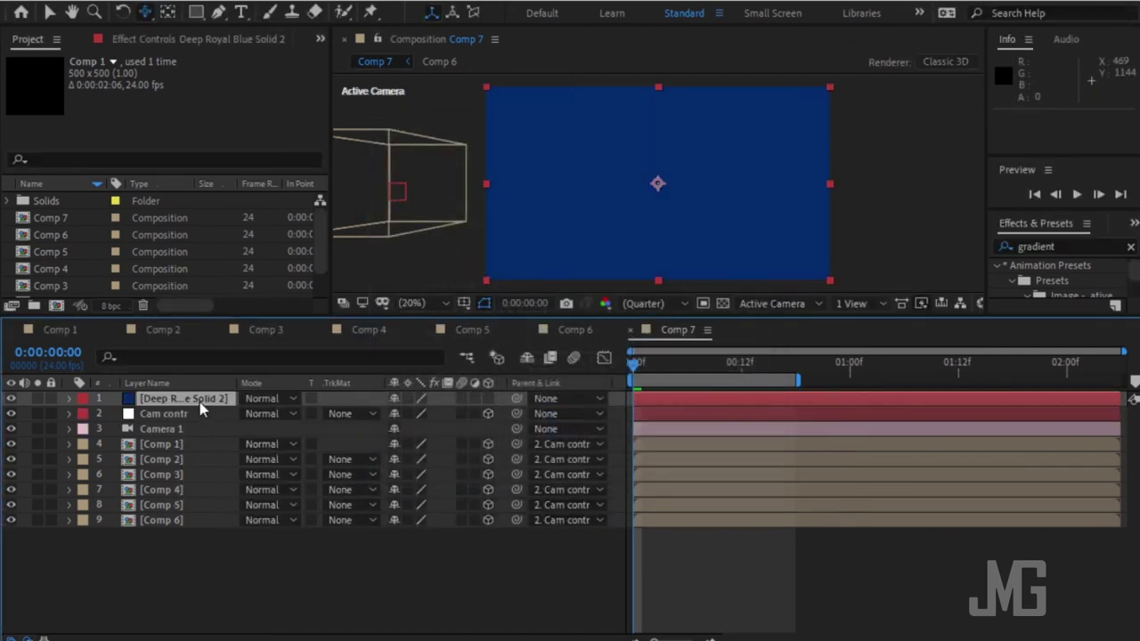
left_click_drag(196, 403, 211, 536)
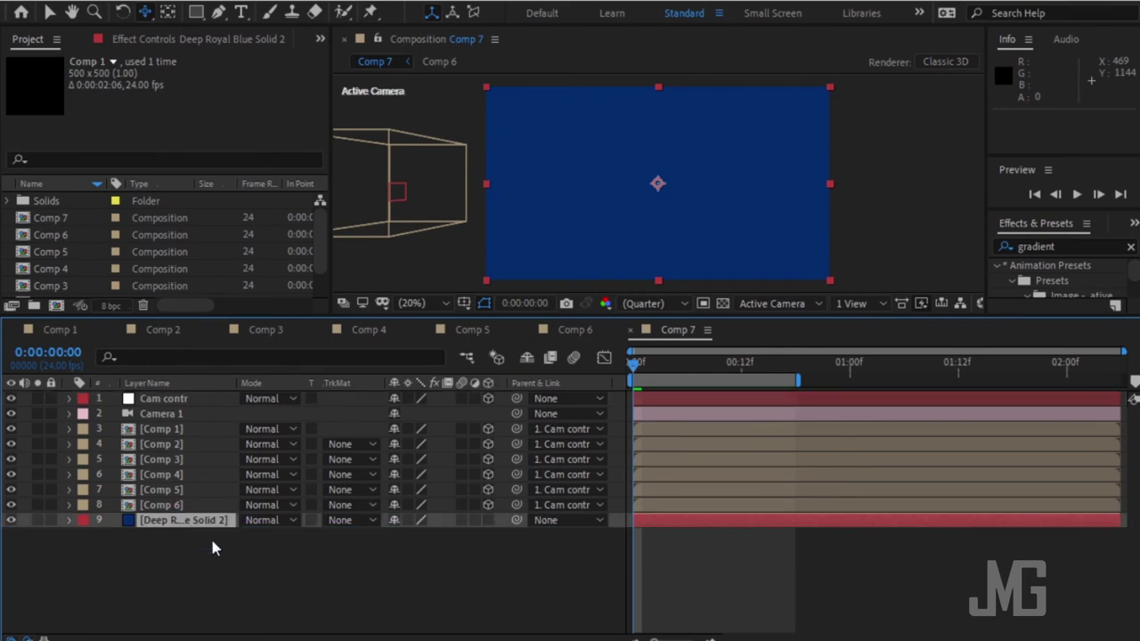
left_click(216, 526)
Preview the animation over the blue background and clear the Effects & Presets search.
key("space")
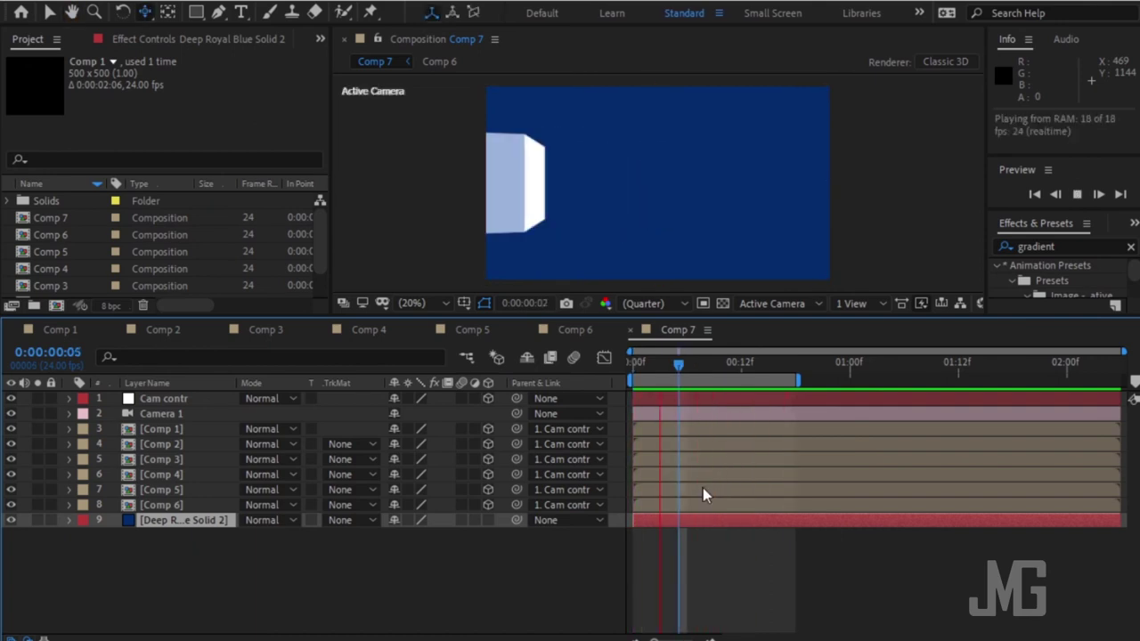
key("space")
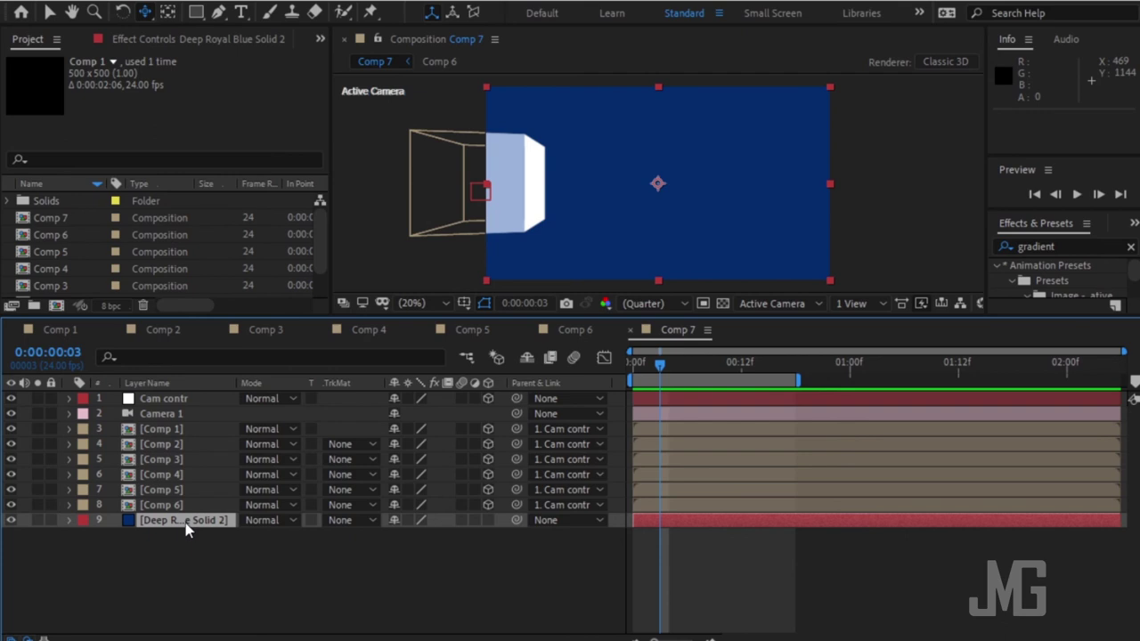
left_click(1060, 247)
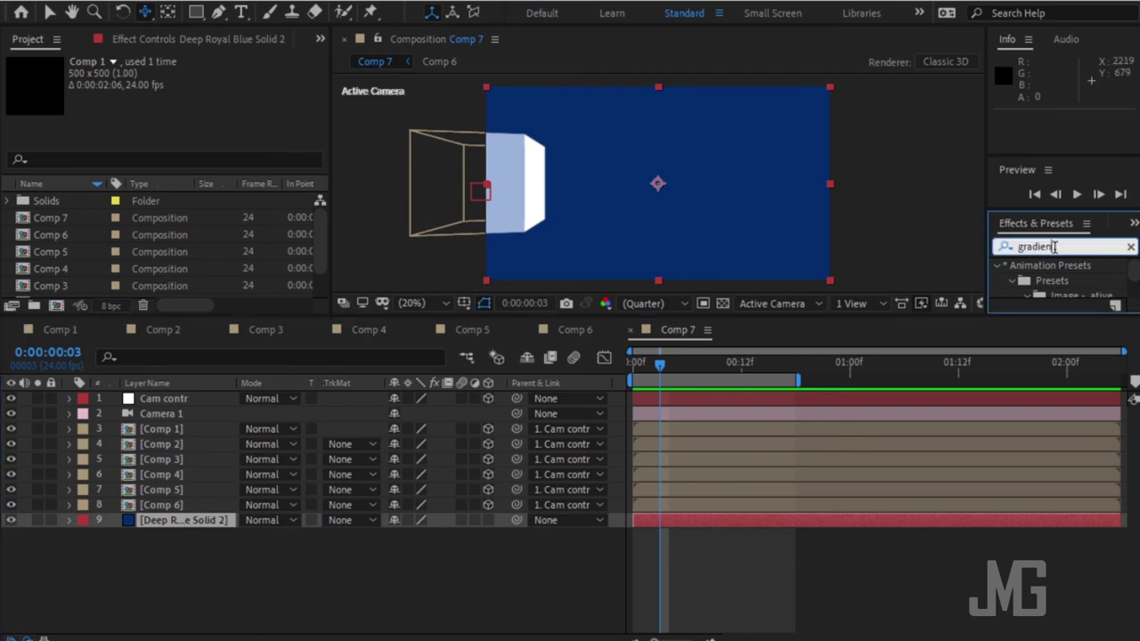
key("BackSpace")
key("BackSpace")
key("BackSpace")
key("BackSpace")
key("BackSpace")
key("BackSpace")
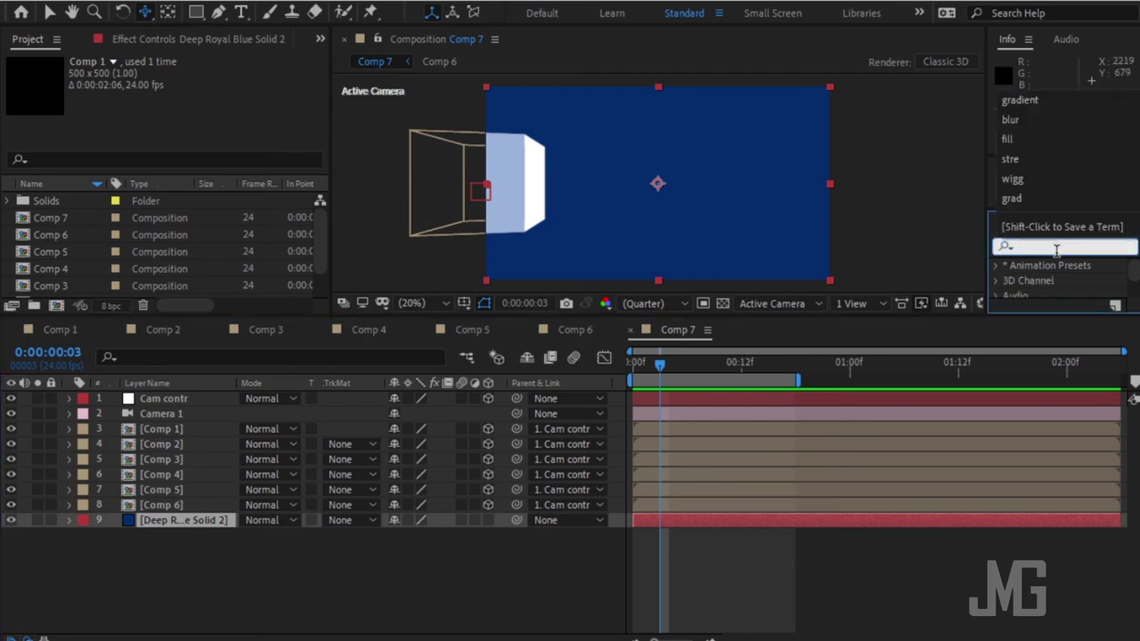
Search Effects & Presets for 'gradient' and apply Gradient Ramp to Deep Royal Blue Solid 2.
type("gra")
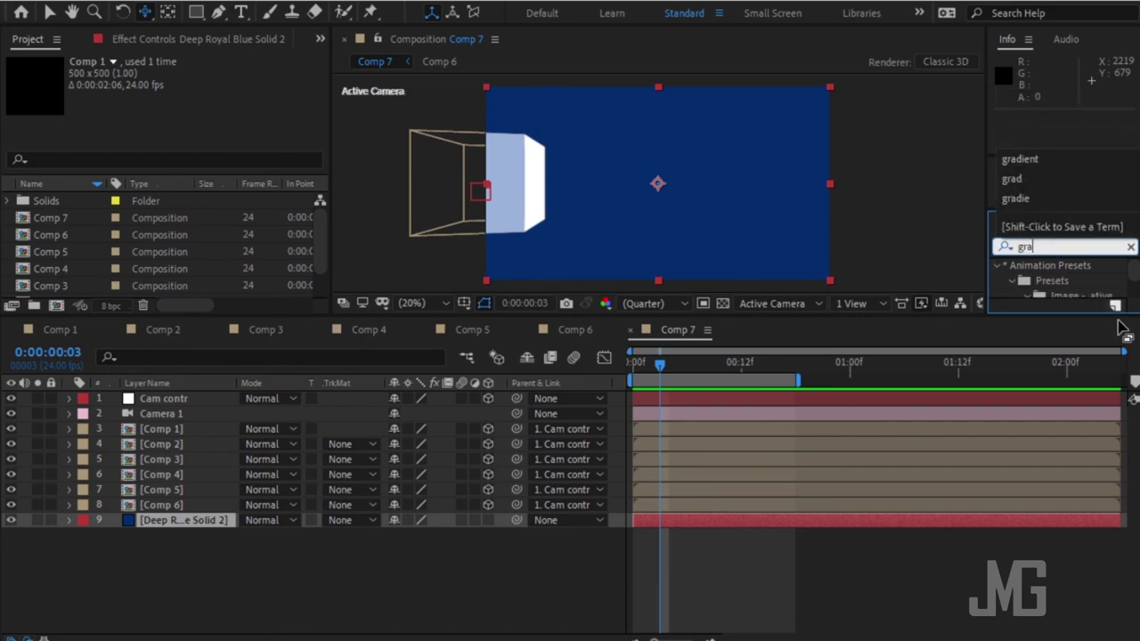
type("dient")
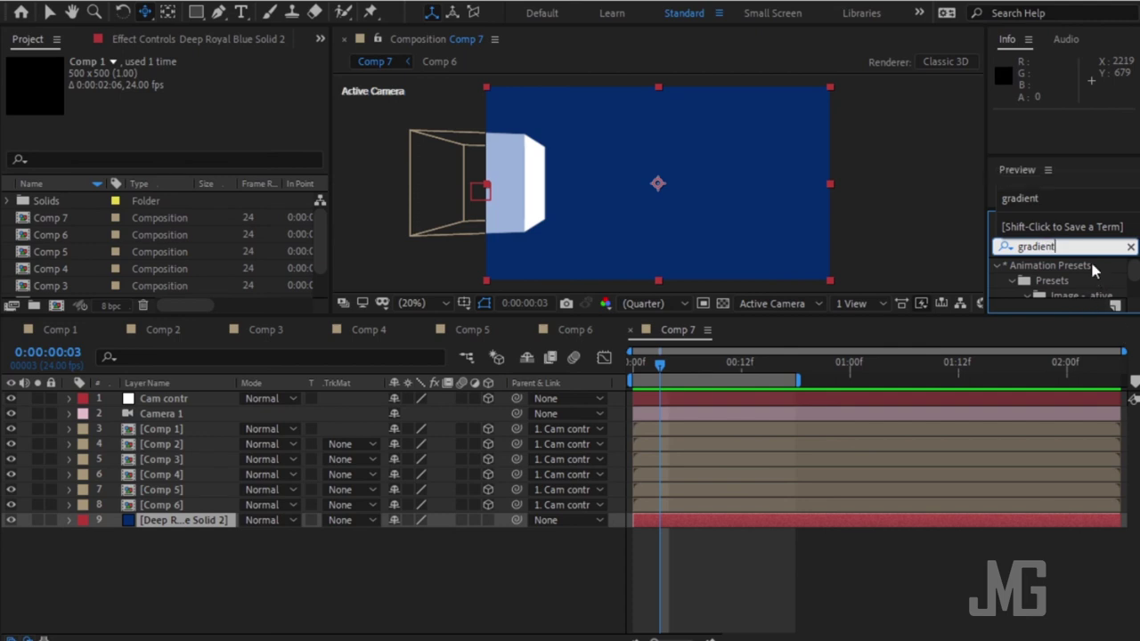
scroll(1083, 274, "down", 3)
scroll(1087, 279, "down", 2)
left_click_drag(1077, 281, 628, 179)
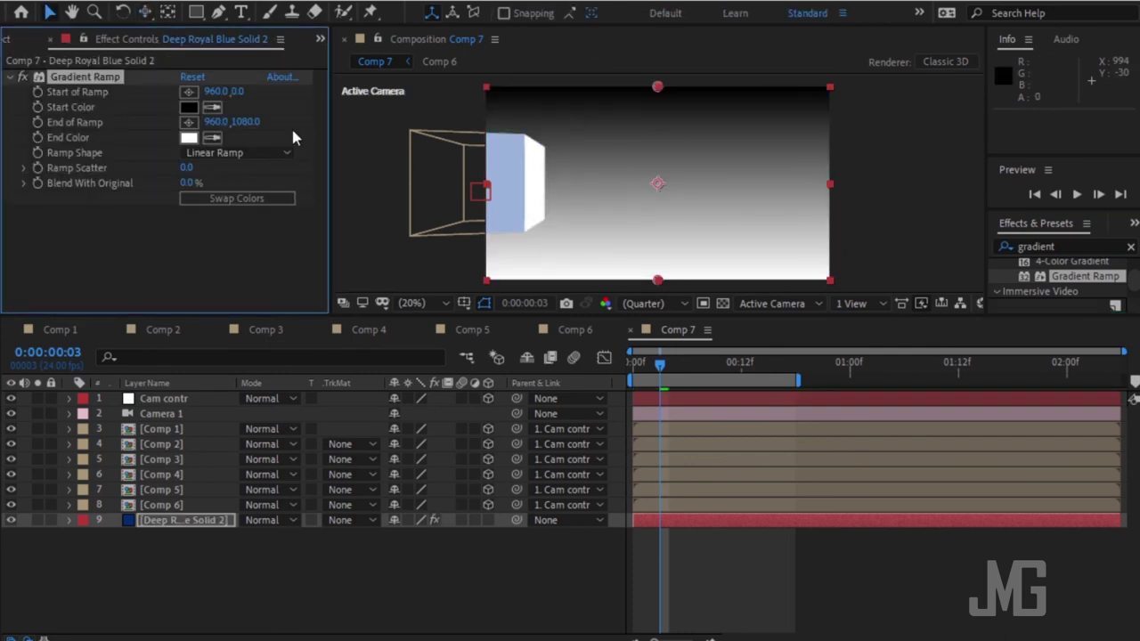
Swap the ramp colours and set the Start Color to deep blue 032B6E sampled from the solid.
left_click(239, 199)
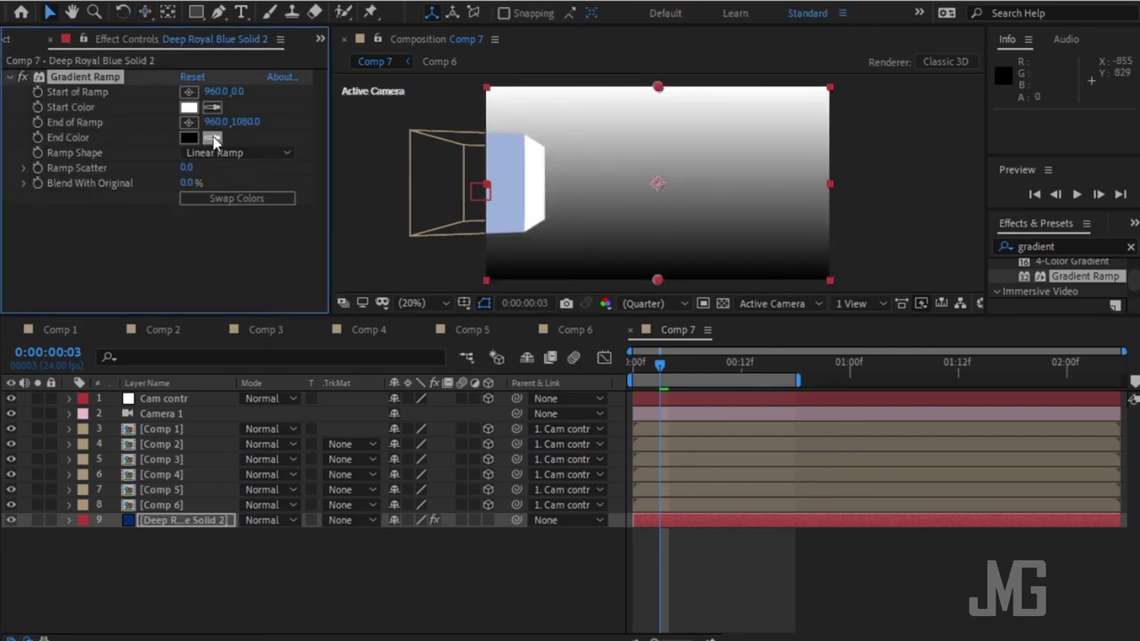
left_click(213, 106)
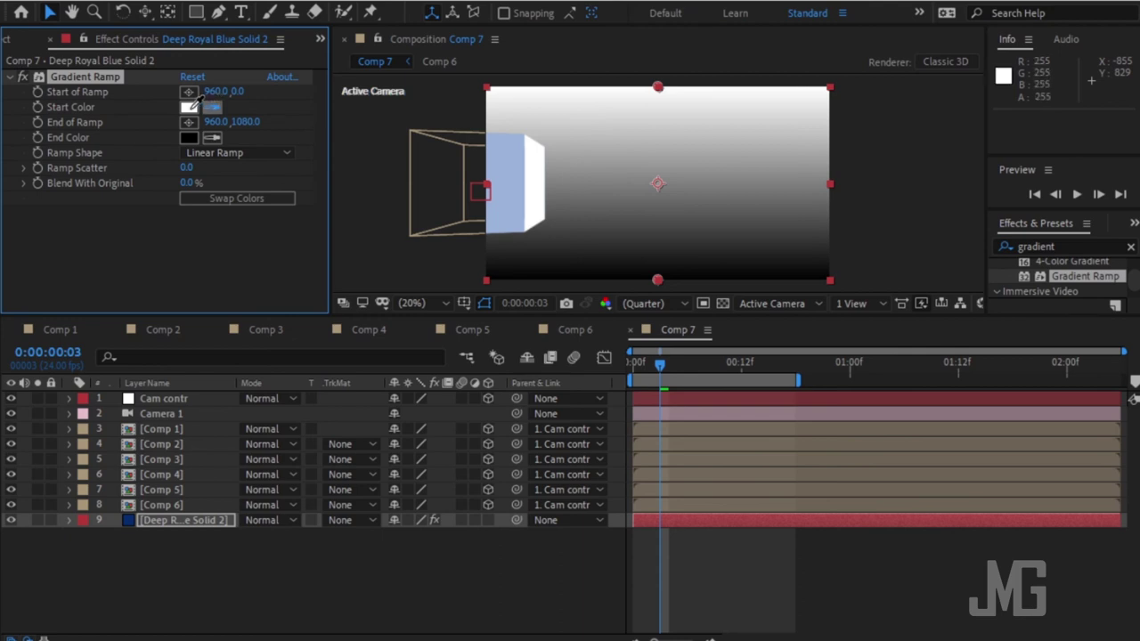
left_click(189, 107)
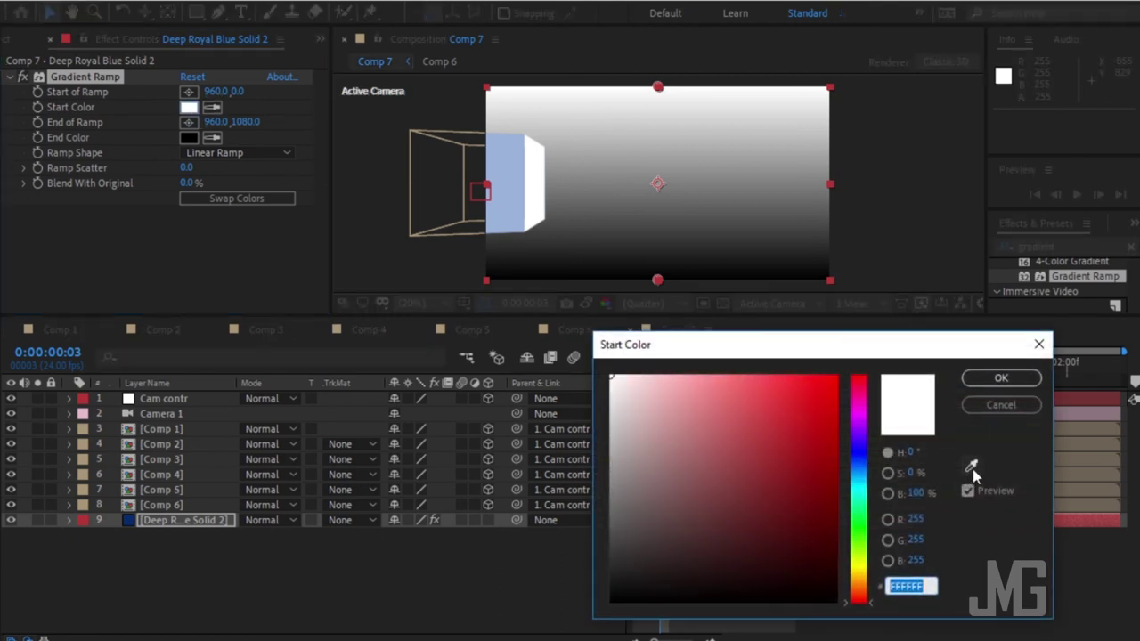
left_click(1000, 378)
left_click_drag(673, 366, 741, 365)
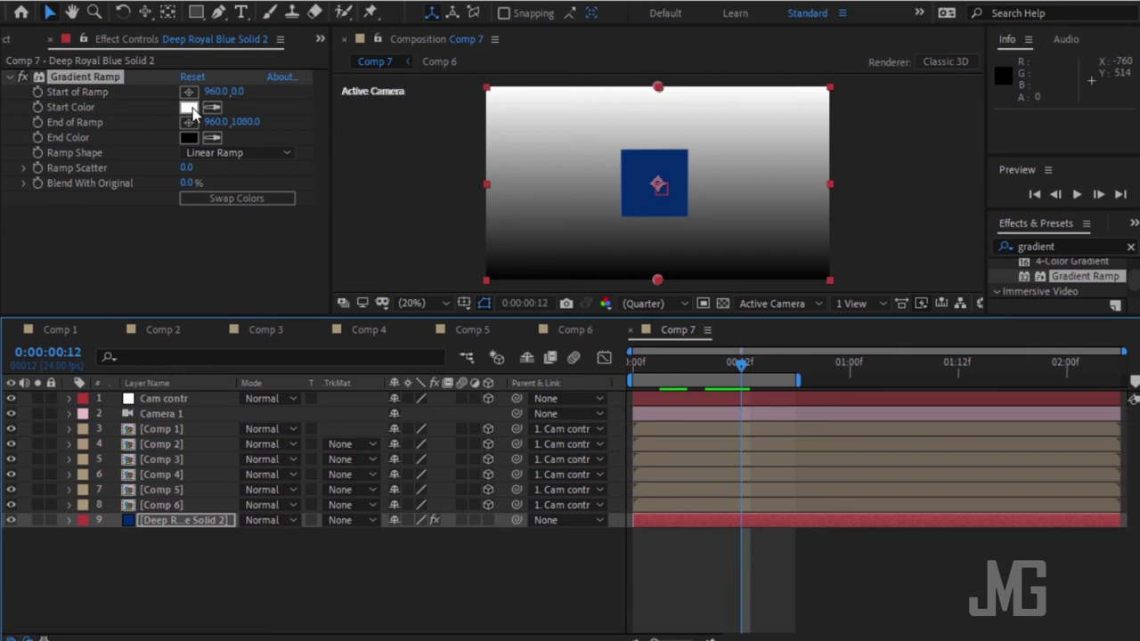
left_click(199, 105)
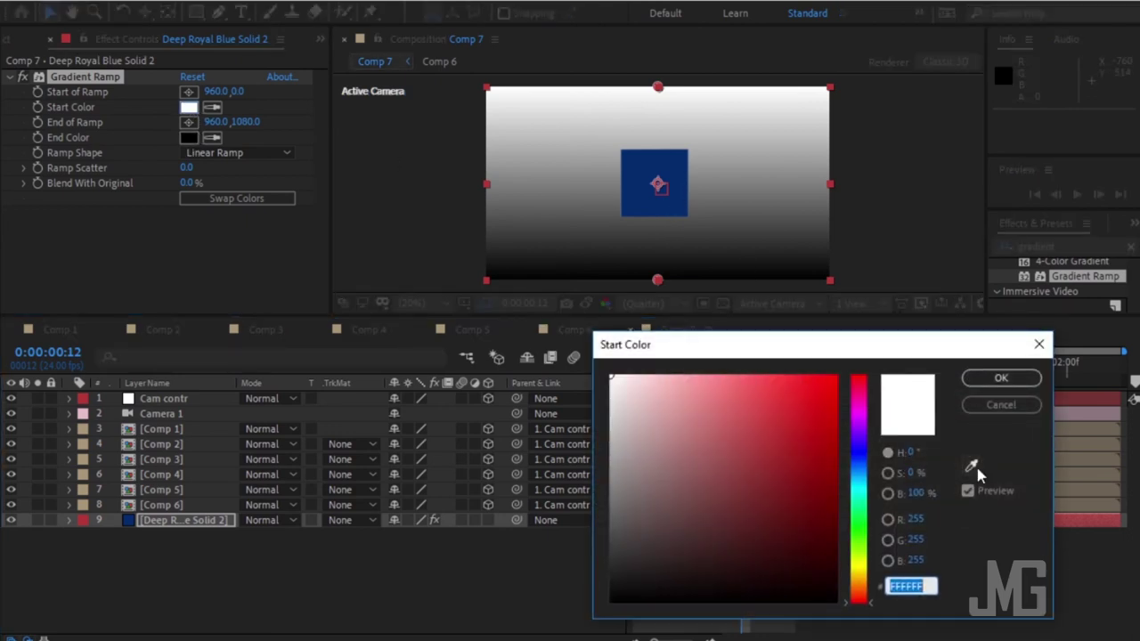
left_click(971, 467)
left_click(673, 174)
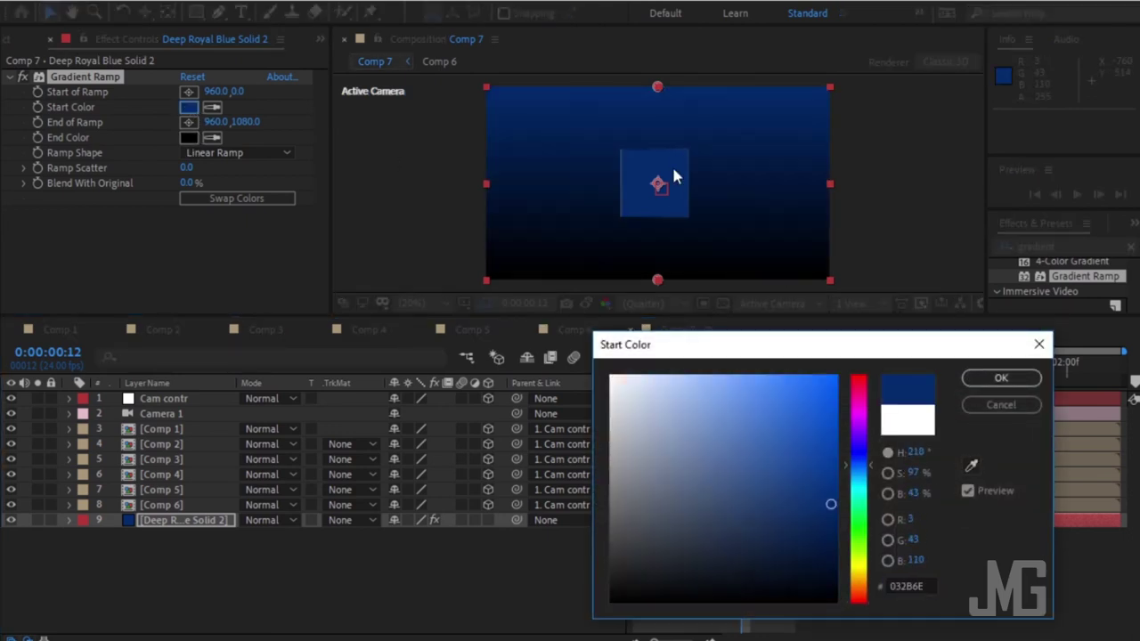
left_click(1000, 377)
Set the gradient's End Color to the slightly brighter blue 033993.
left_click(194, 141)
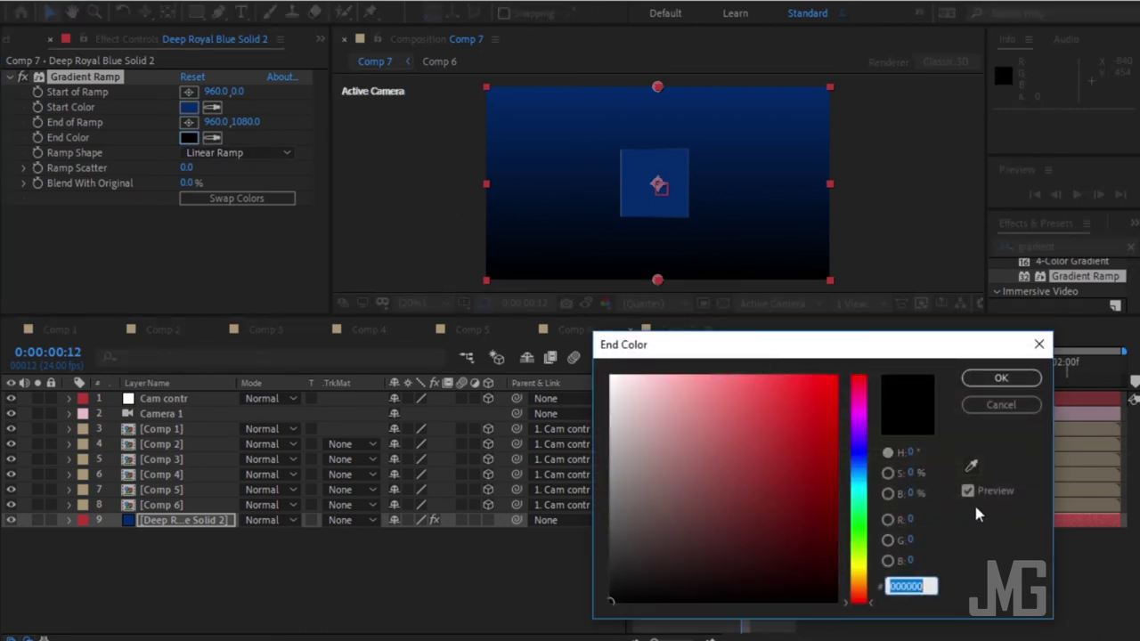
left_click(972, 466)
left_click(669, 160)
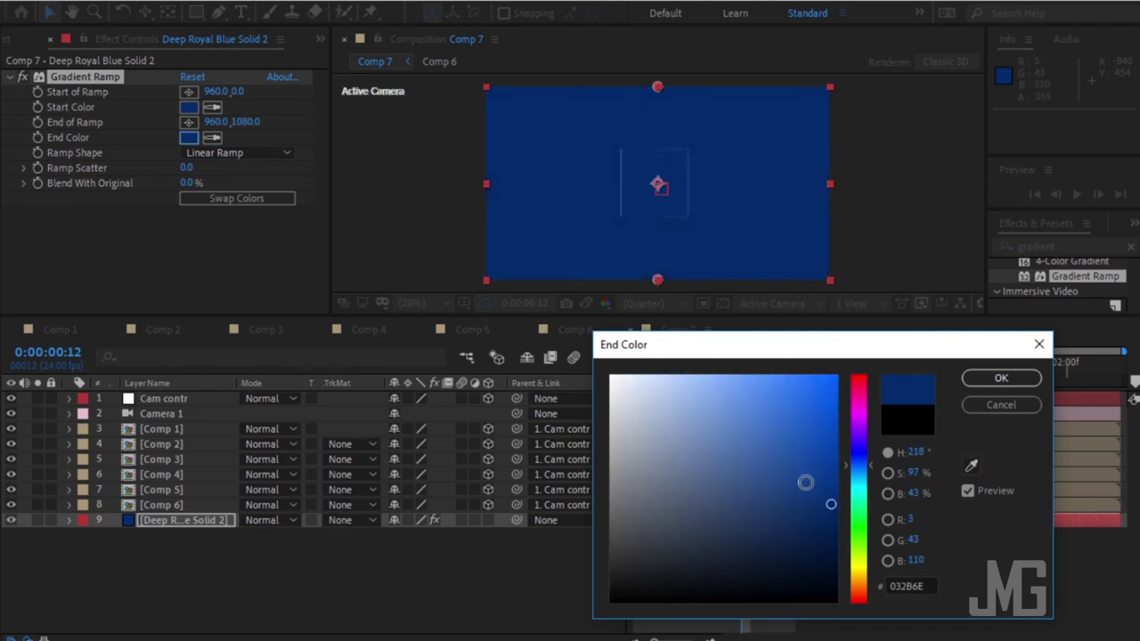
left_click(825, 476)
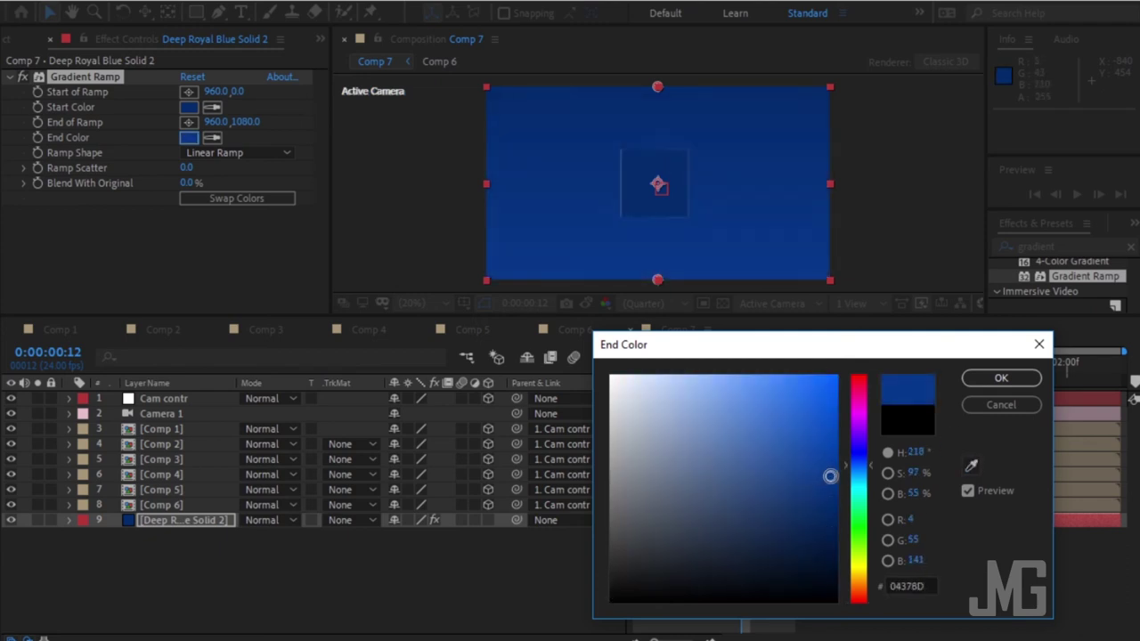
left_click(999, 379)
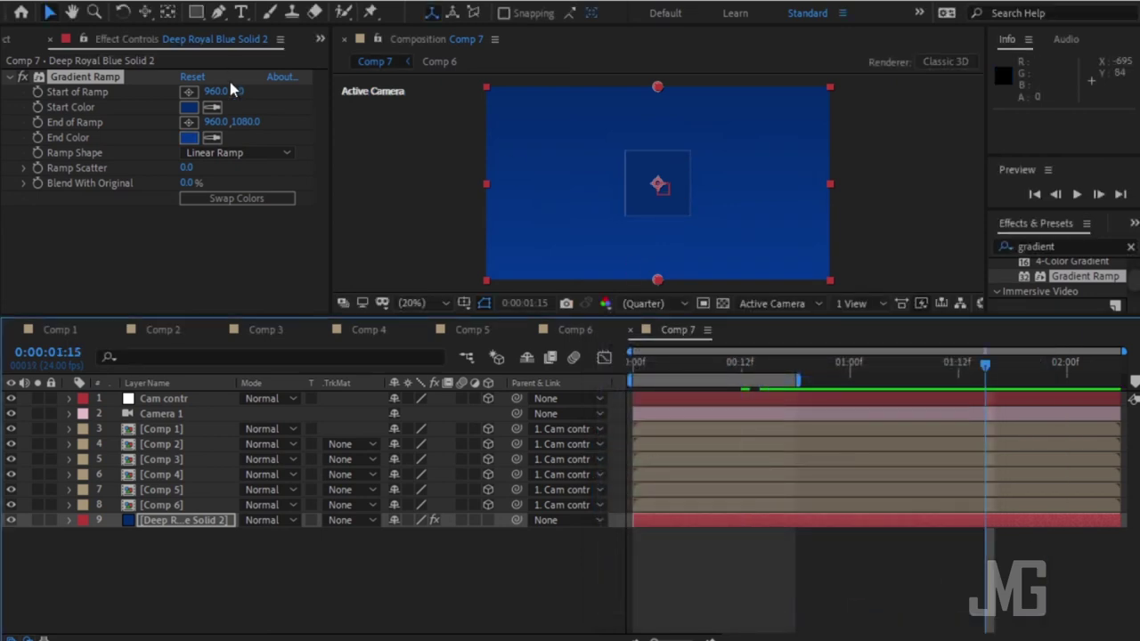
Make the ramp Radial, centre it, and drag the end point out to 1180.0, 1435.0.
left_click(250, 155)
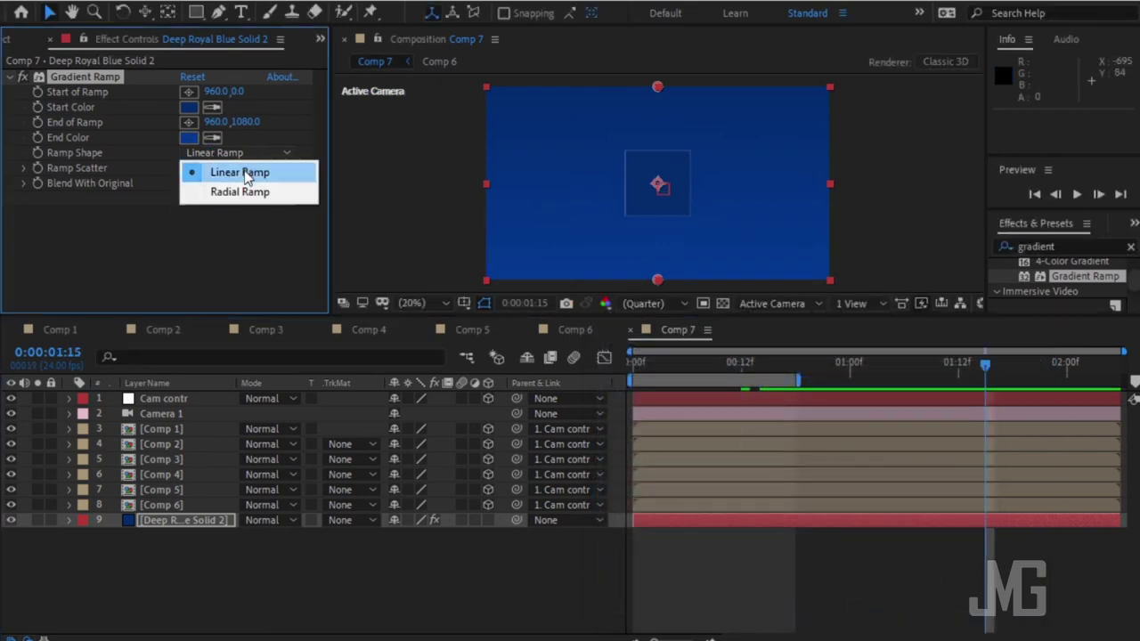
left_click(237, 190)
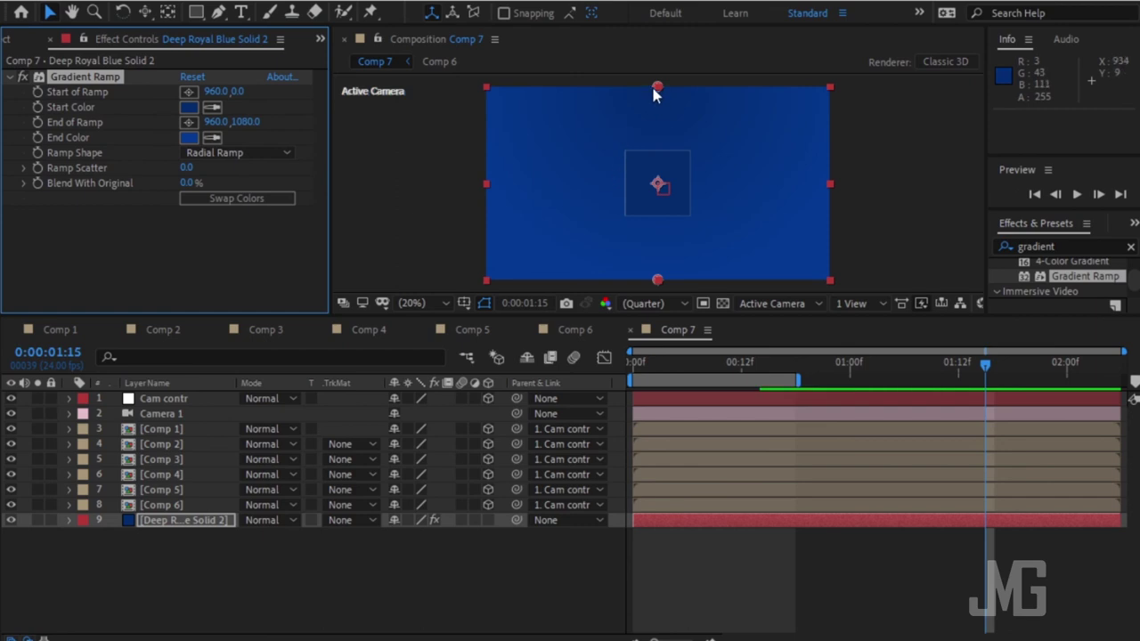
left_click_drag(652, 89, 644, 121)
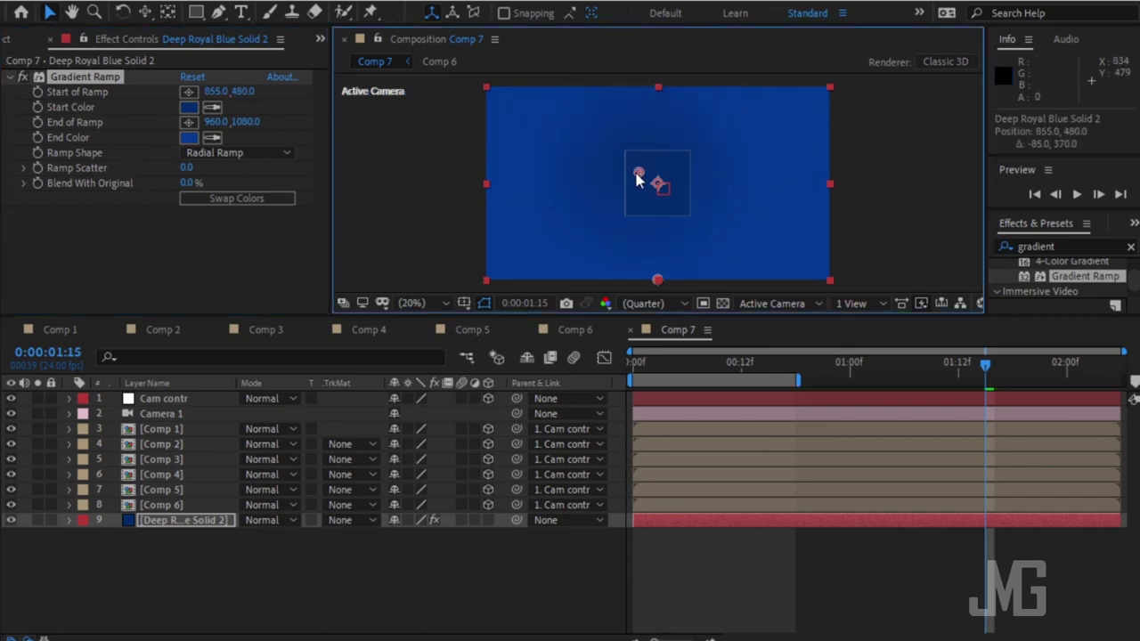
left_click_drag(637, 192, 659, 198)
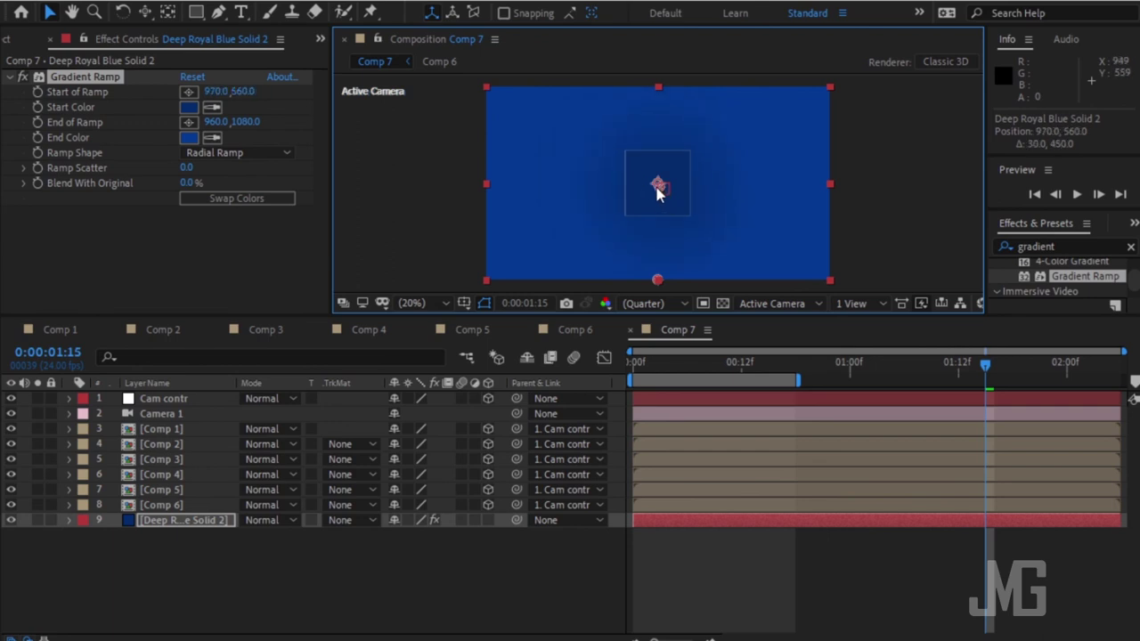
left_click_drag(655, 283, 686, 290)
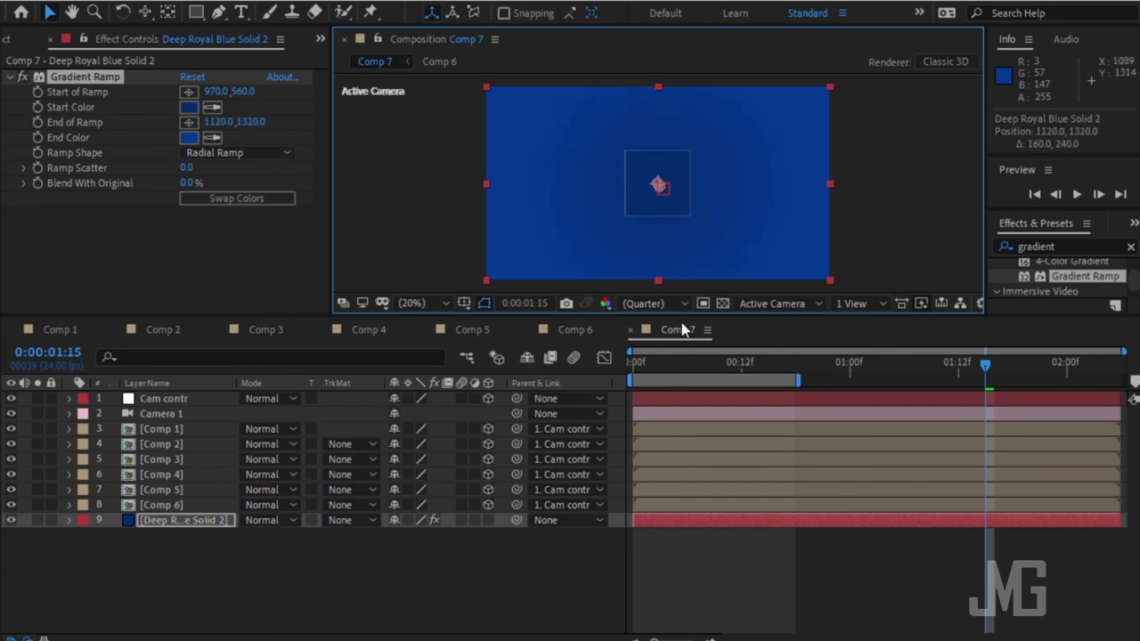
mouse_move(683, 330)
left_mouse_down()
mouse_move(661, 279)
mouse_move(644, 275)
mouse_move(664, 298)
mouse_move(649, 259)
mouse_move(667, 278)
mouse_move(686, 342)
left_mouse_up()
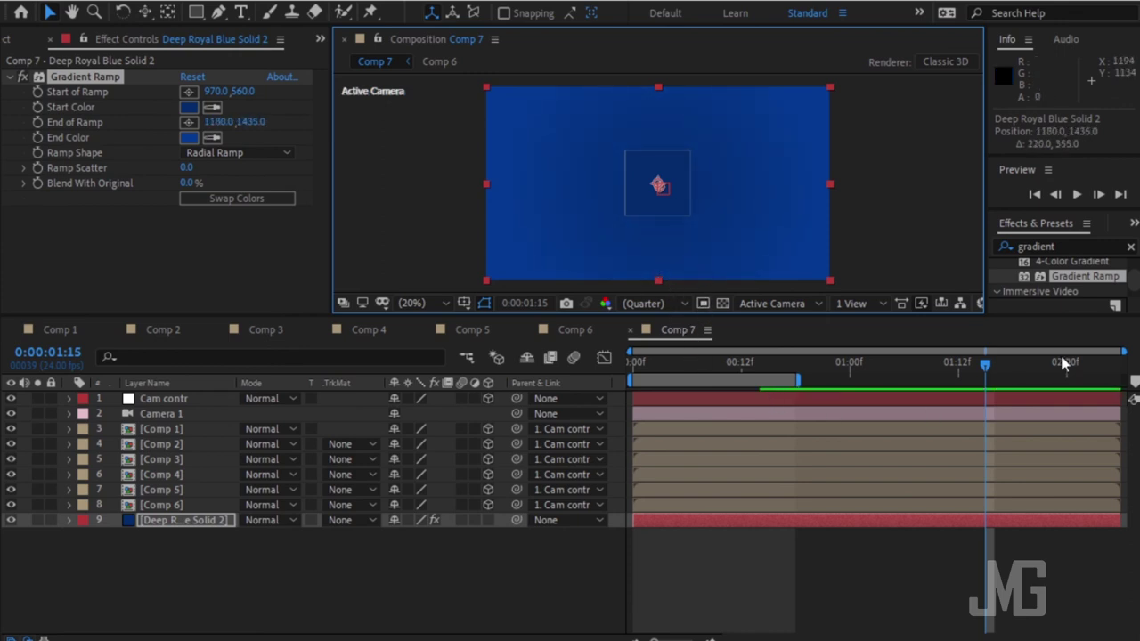
Preview the animation from the start and park the playhead at frame 5.
left_click_drag(985, 372, 615, 404)
key("space")
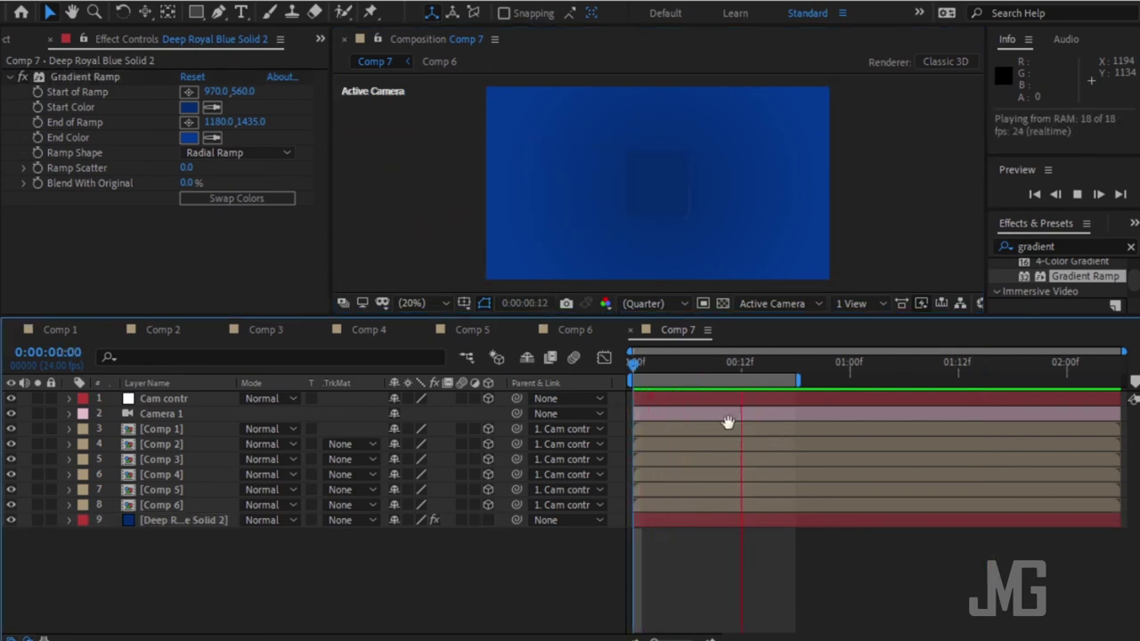
key("space")
left_click_drag(780, 366, 679, 381)
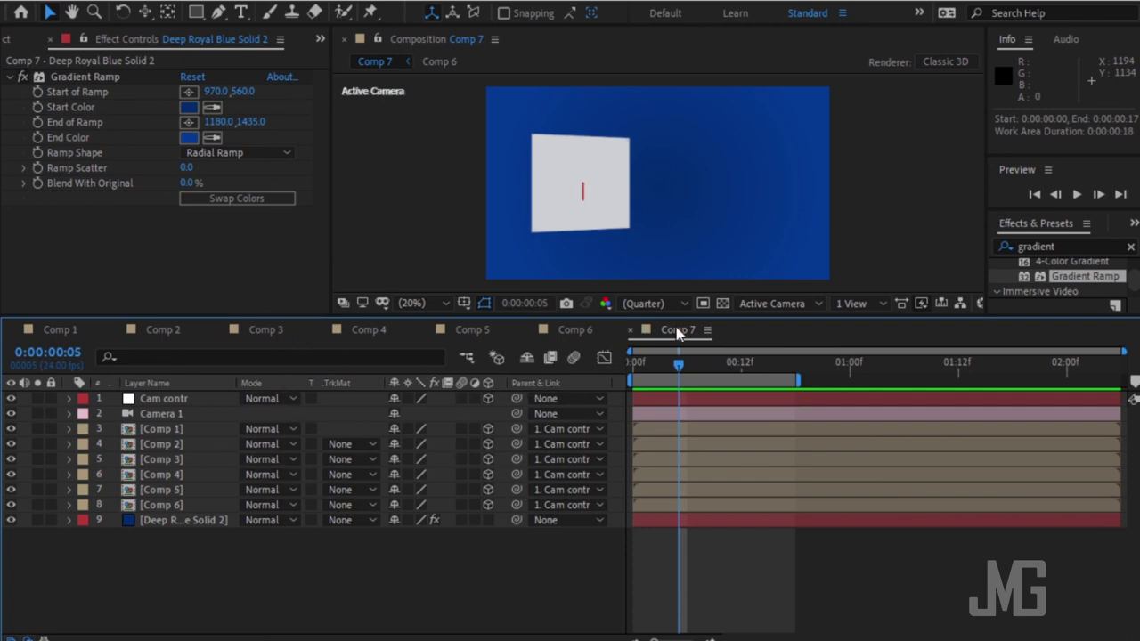
left_click(575, 329)
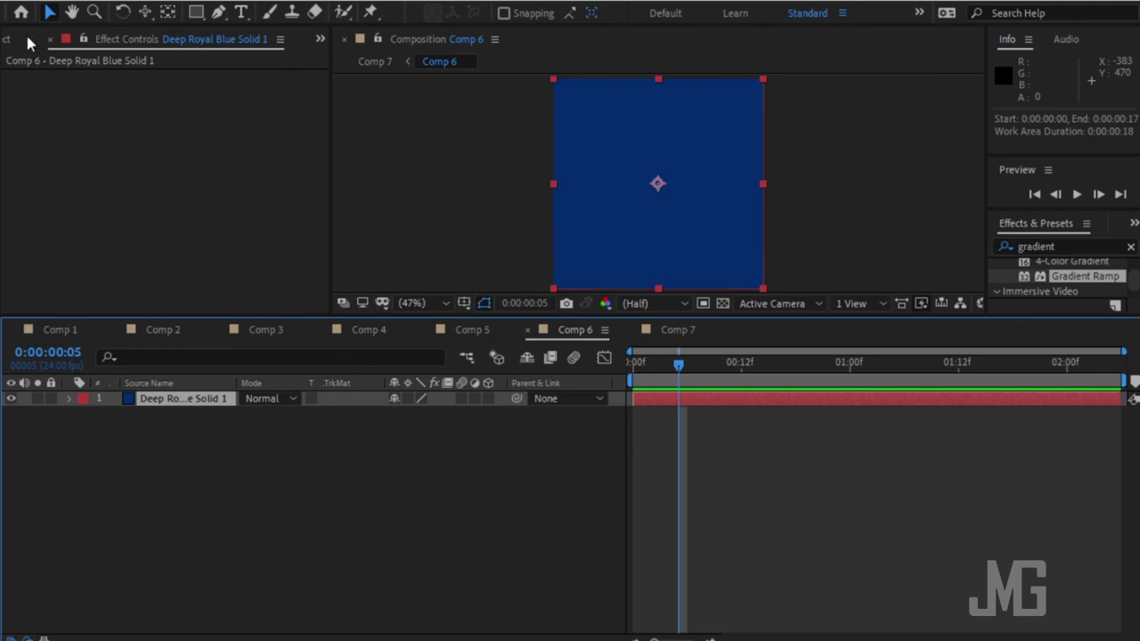
Import MY LOGO.png and add it to Comp 6 above the blue solid.
left_click(4, 42)
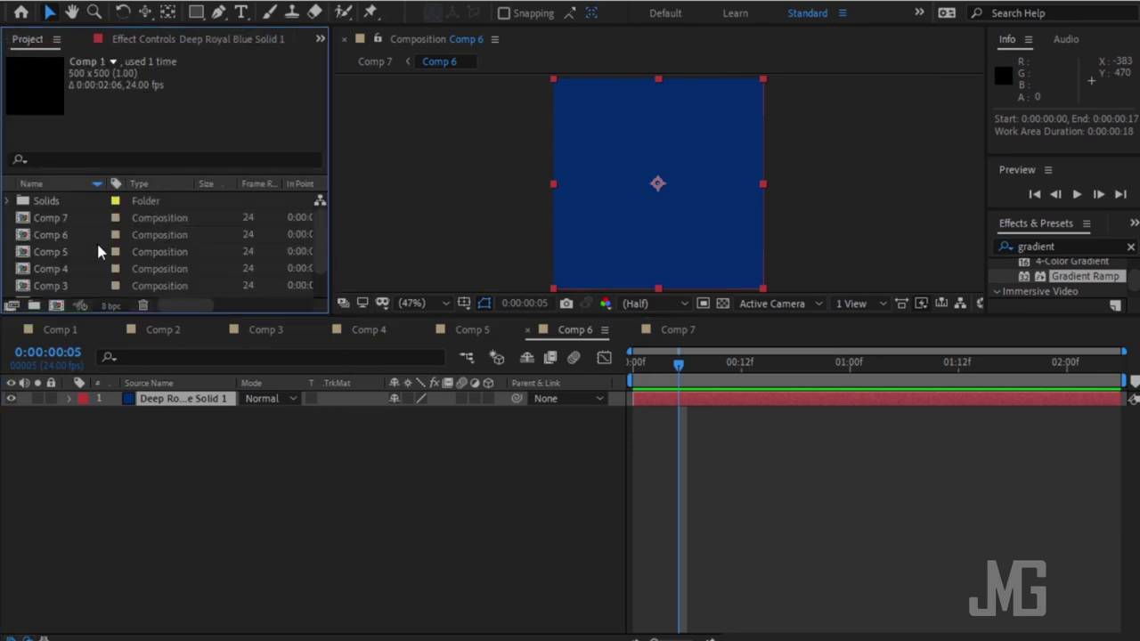
key("ctrl+i")
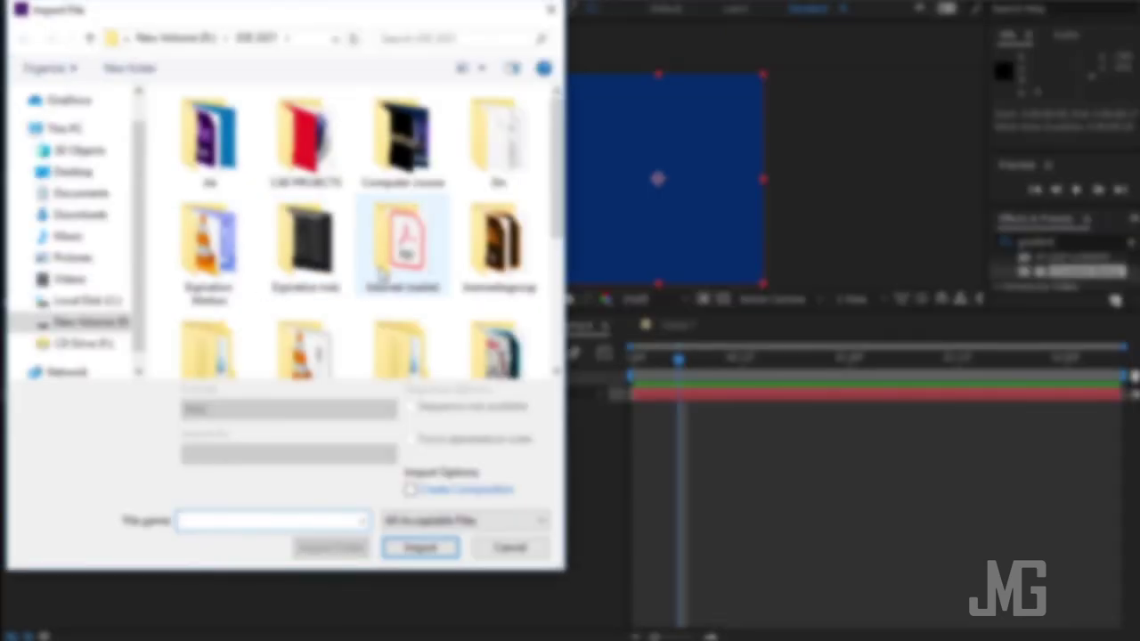
scroll(425, 323, "down", 5)
left_click(306, 331)
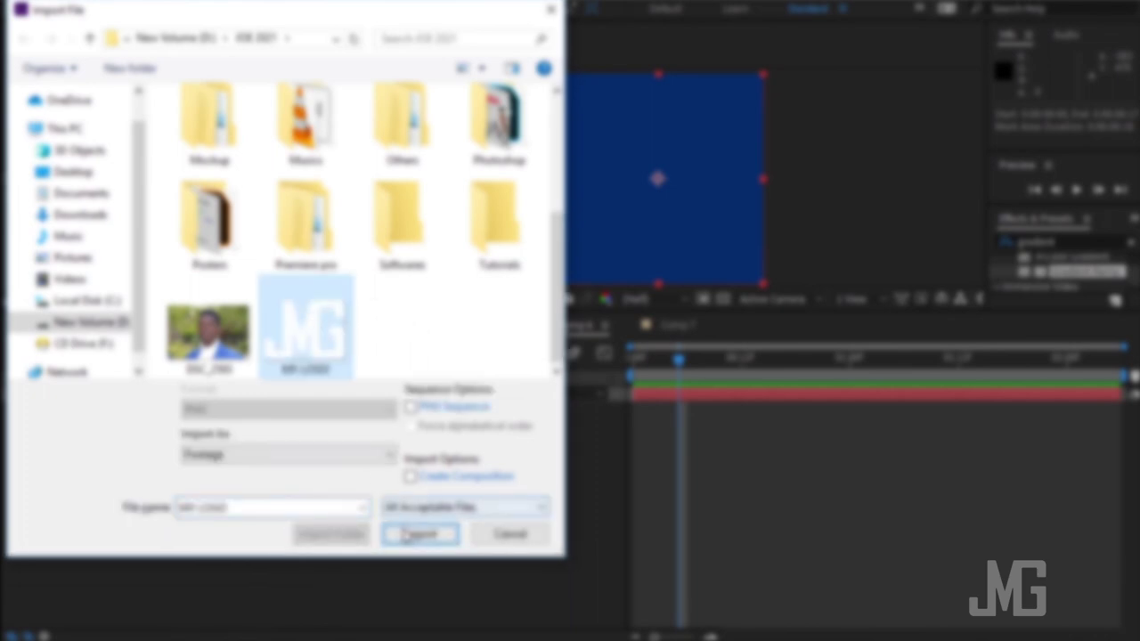
left_click(420, 547)
left_click_drag(84, 222, 213, 392)
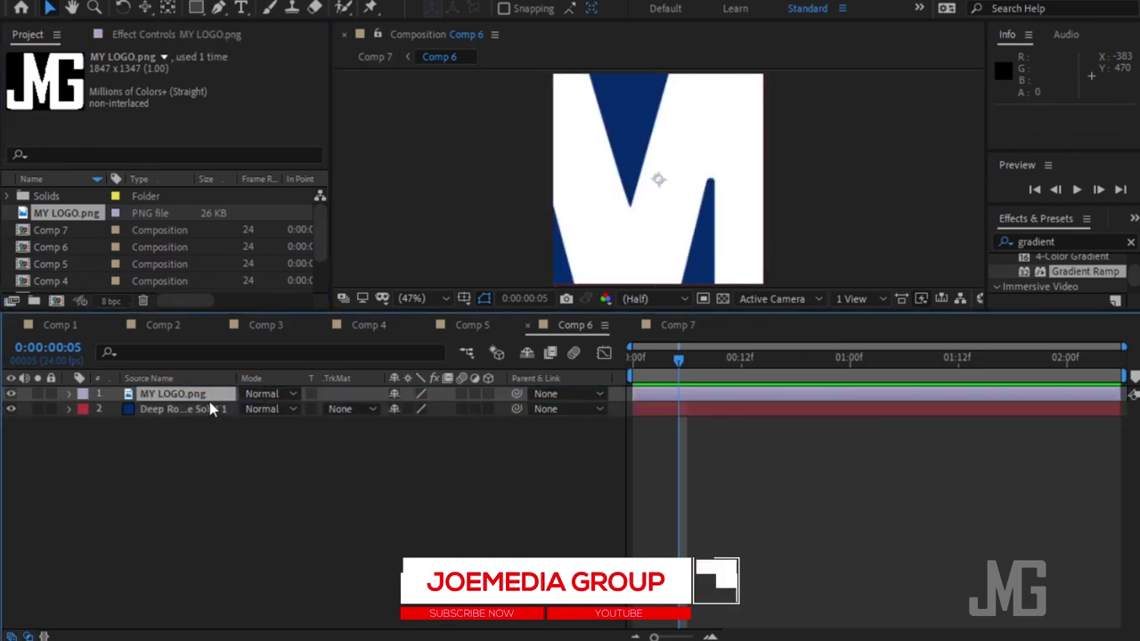
Scale the MY LOGO.png layer down to 25%.
key("s")
left_click_drag(413, 408, 344, 405)
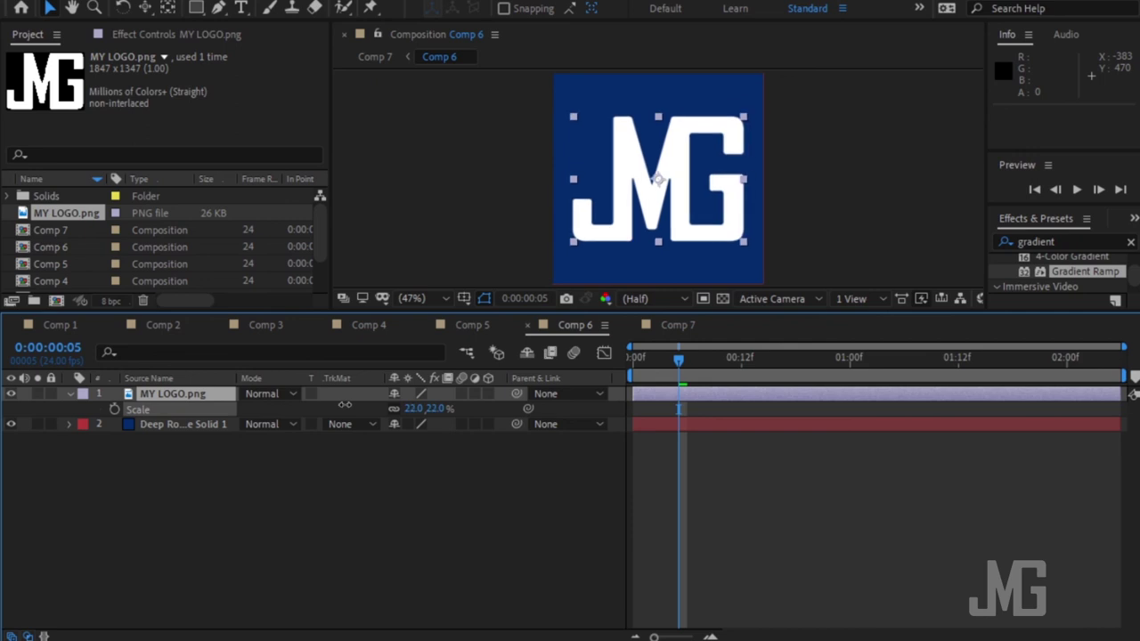
left_click(427, 410)
left_click(413, 409)
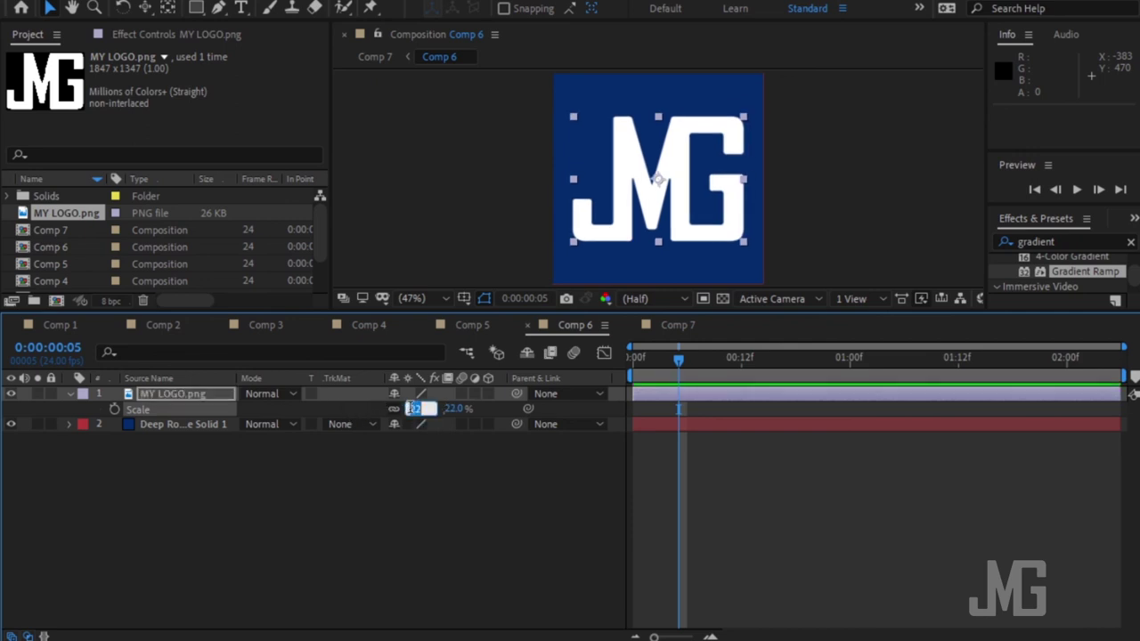
left_click(382, 495)
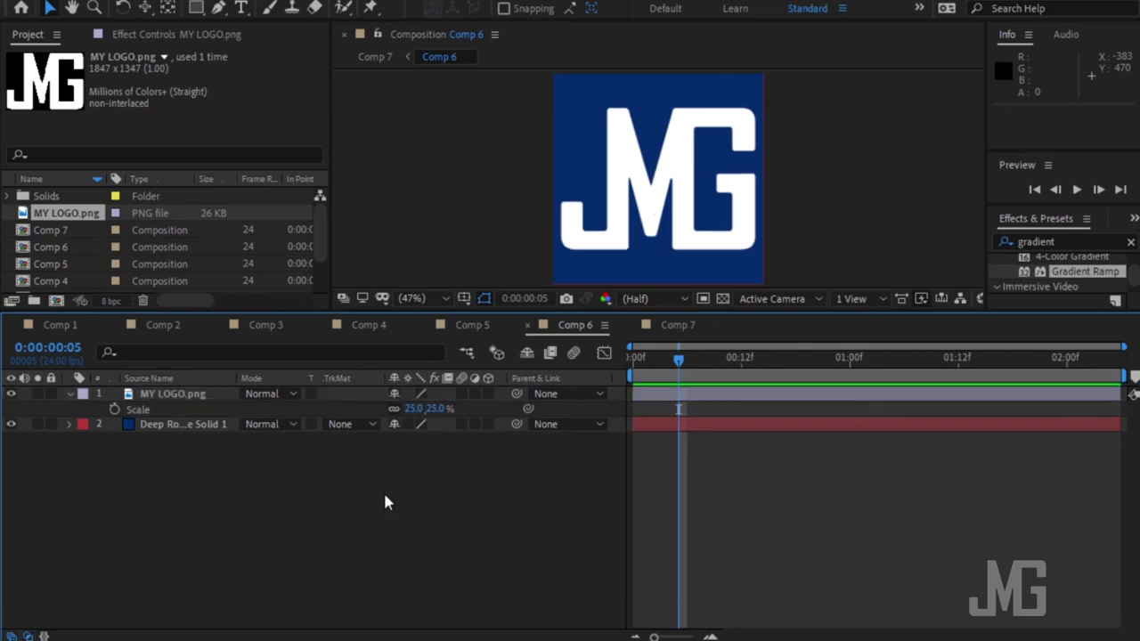
Centre the logo on the square at position 242, 254, then cancel the save dialog.
left_click(209, 400)
key("p")
left_click_drag(400, 408, 429, 408)
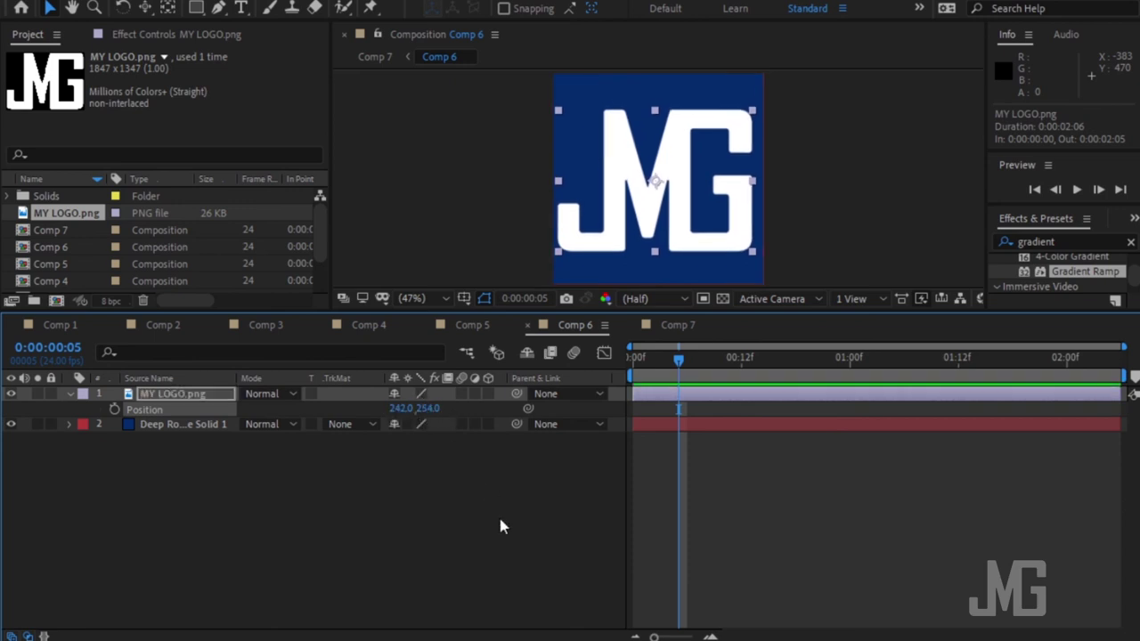
key("ctrl+s")
left_click(504, 423)
Preview Comp 7's cube animation from frame 0 and scrub to frame 9 to check the logo face.
left_click(679, 326)
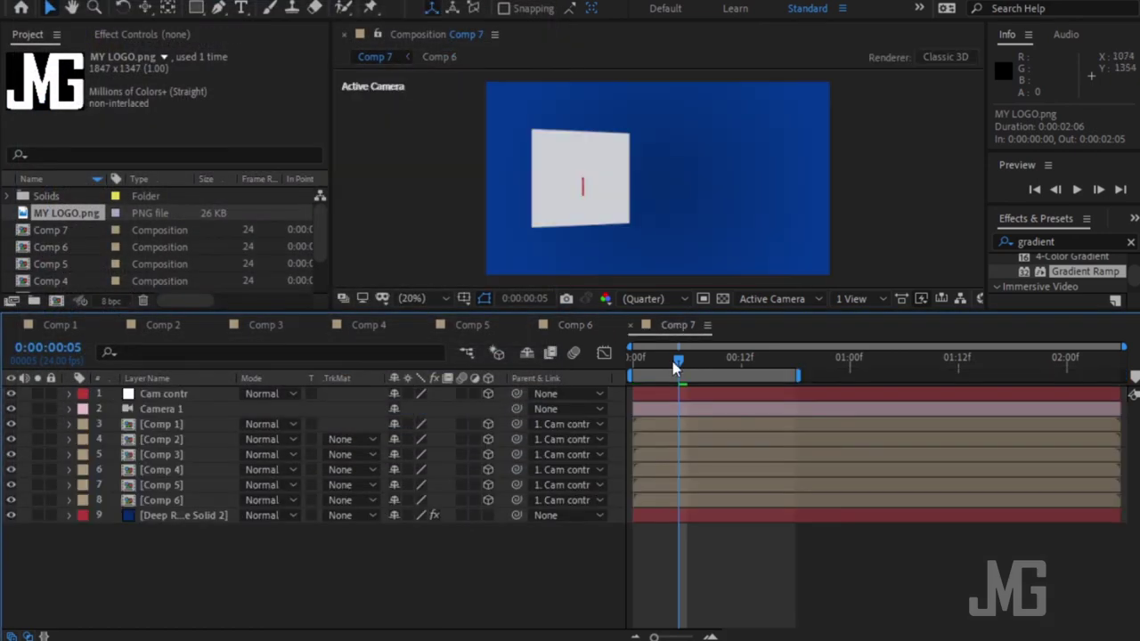
left_click_drag(681, 365, 604, 374)
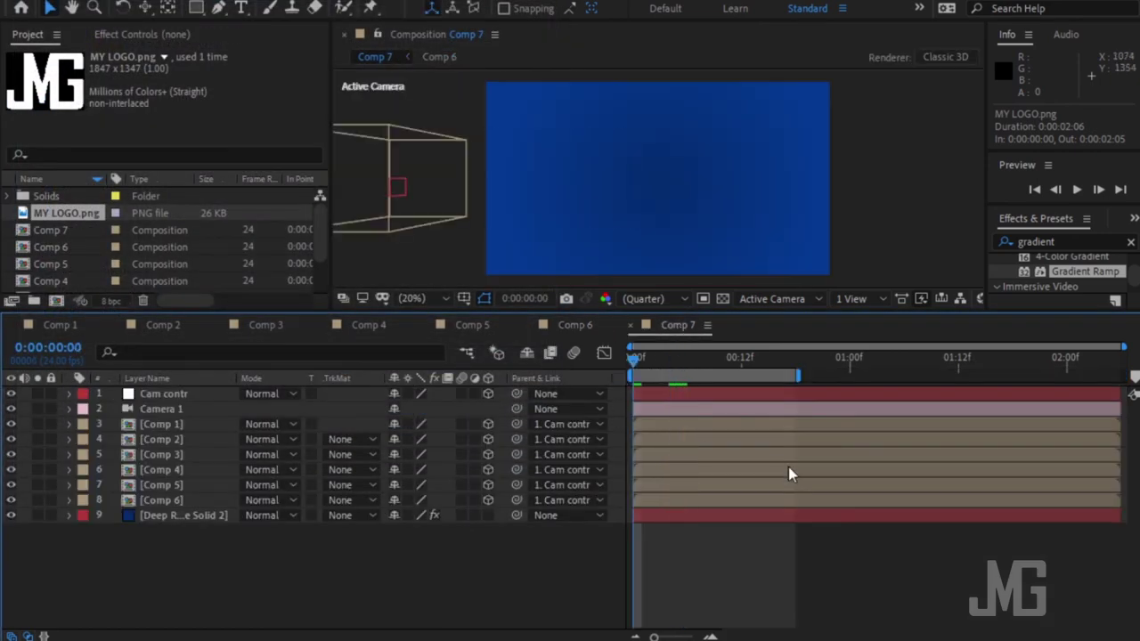
key("space")
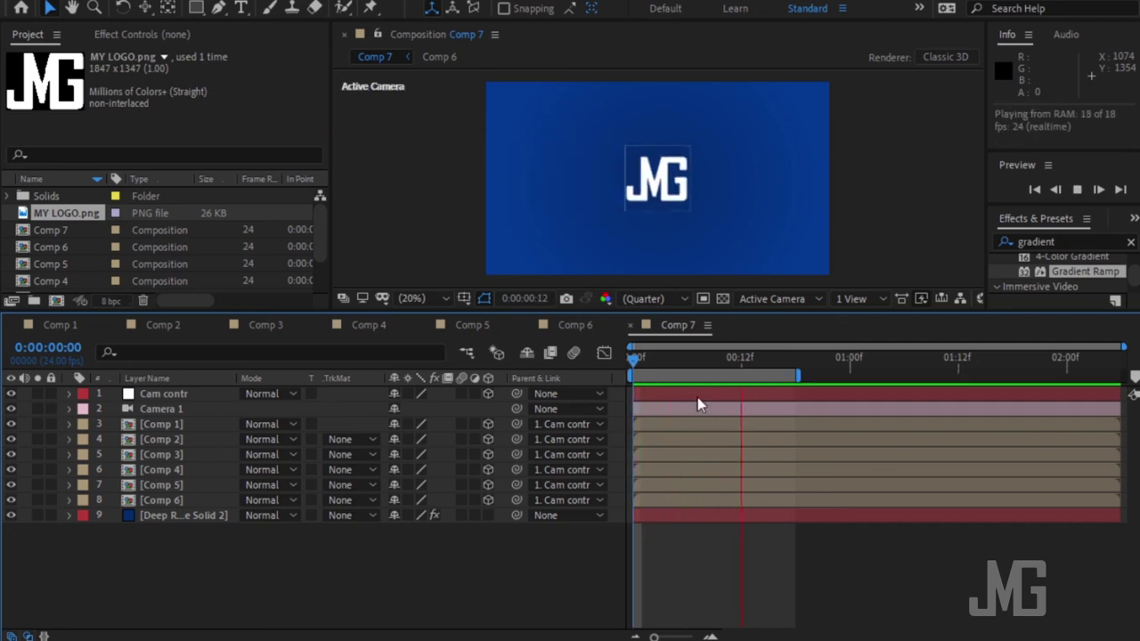
left_click_drag(717, 309, 720, 490)
key("space")
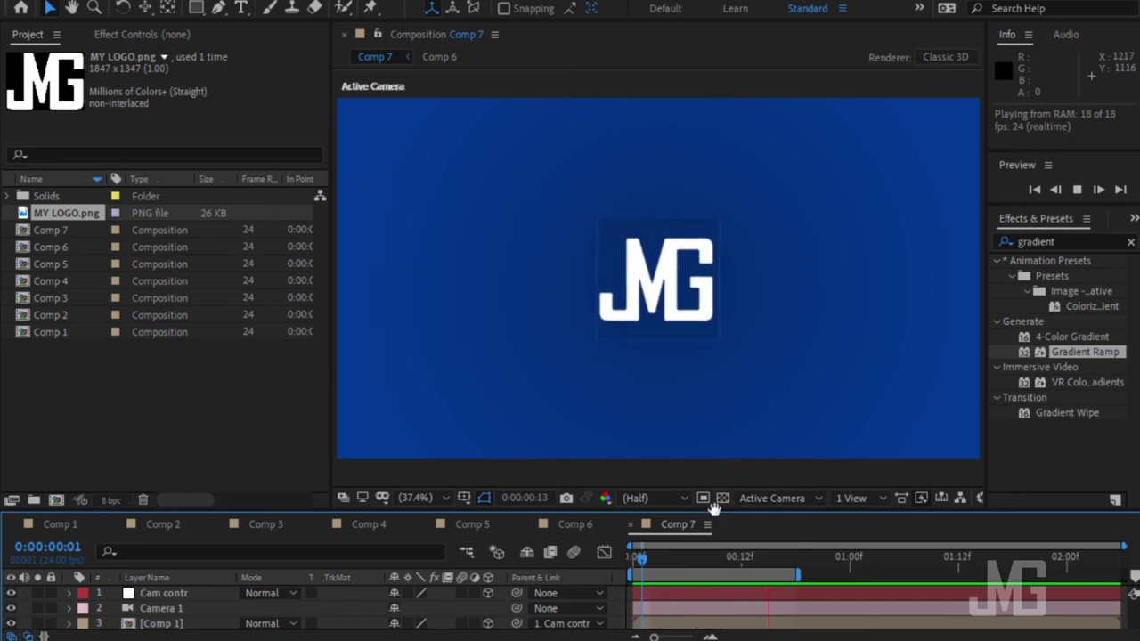
key("space")
left_click_drag(717, 512, 697, 377)
mouse_move(696, 422)
left_mouse_down()
mouse_move(667, 429)
mouse_move(745, 424)
mouse_move(679, 425)
left_mouse_up()
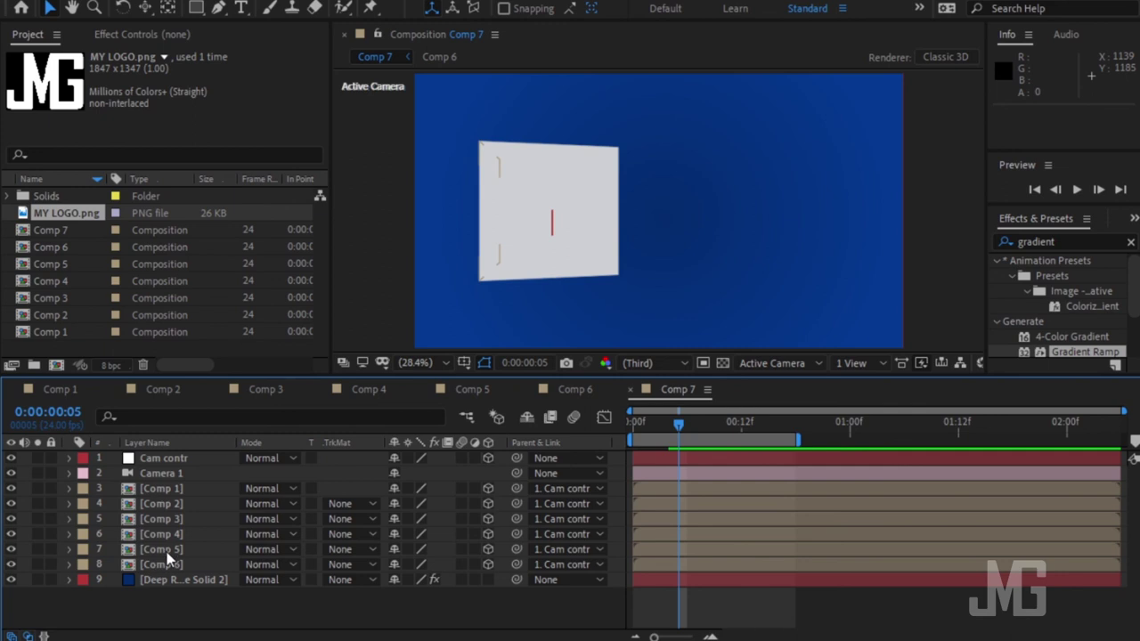
double_click(178, 488)
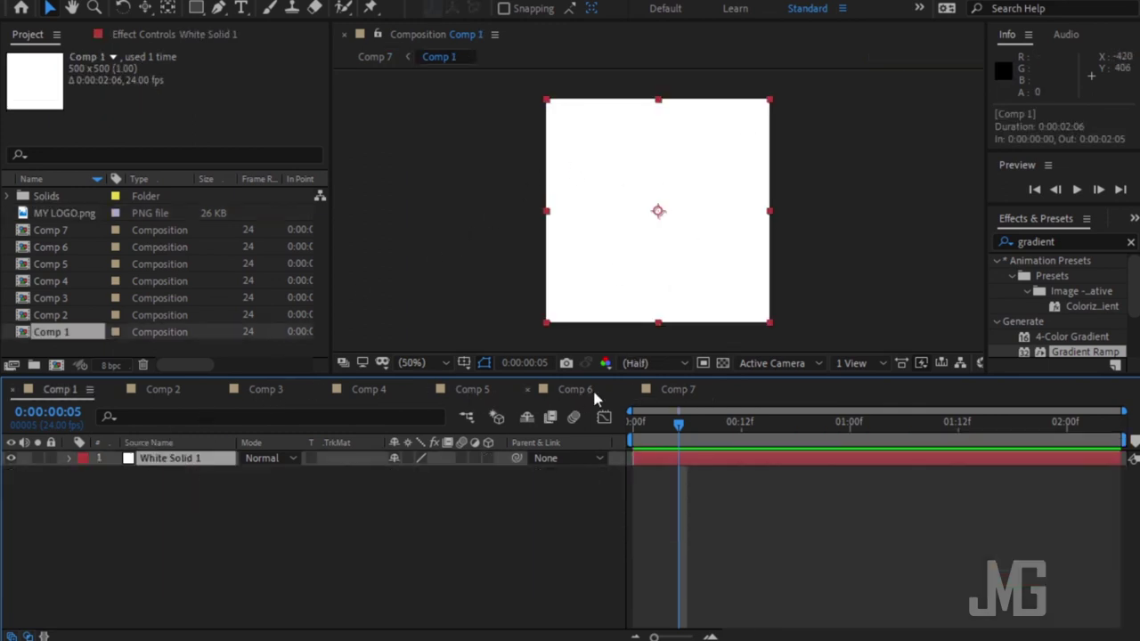
left_click(677, 391)
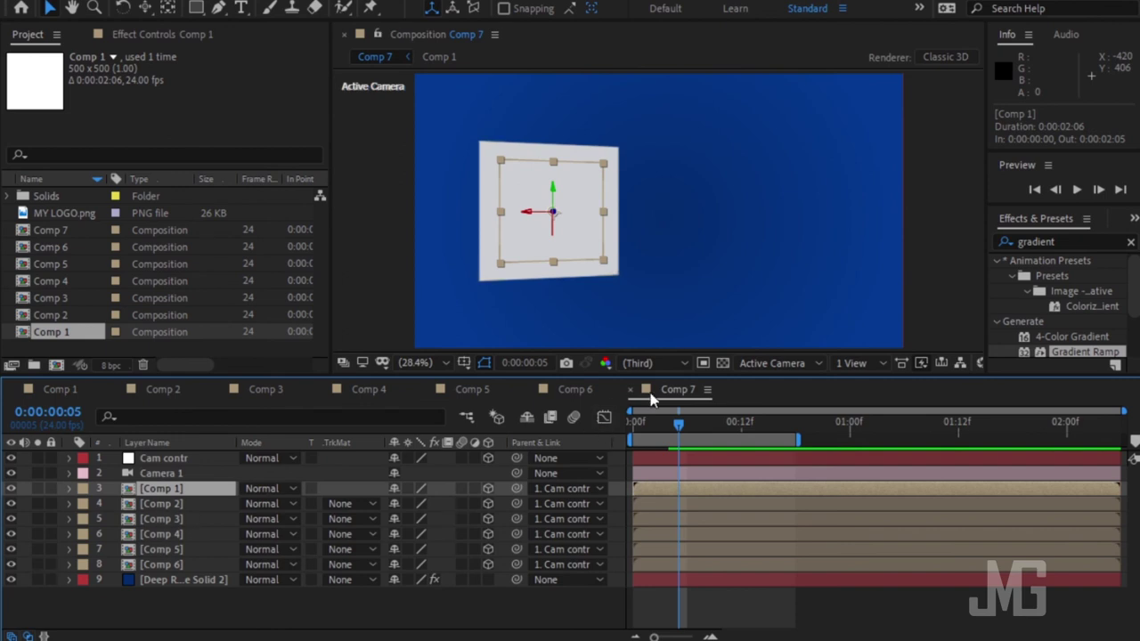
left_click(574, 390)
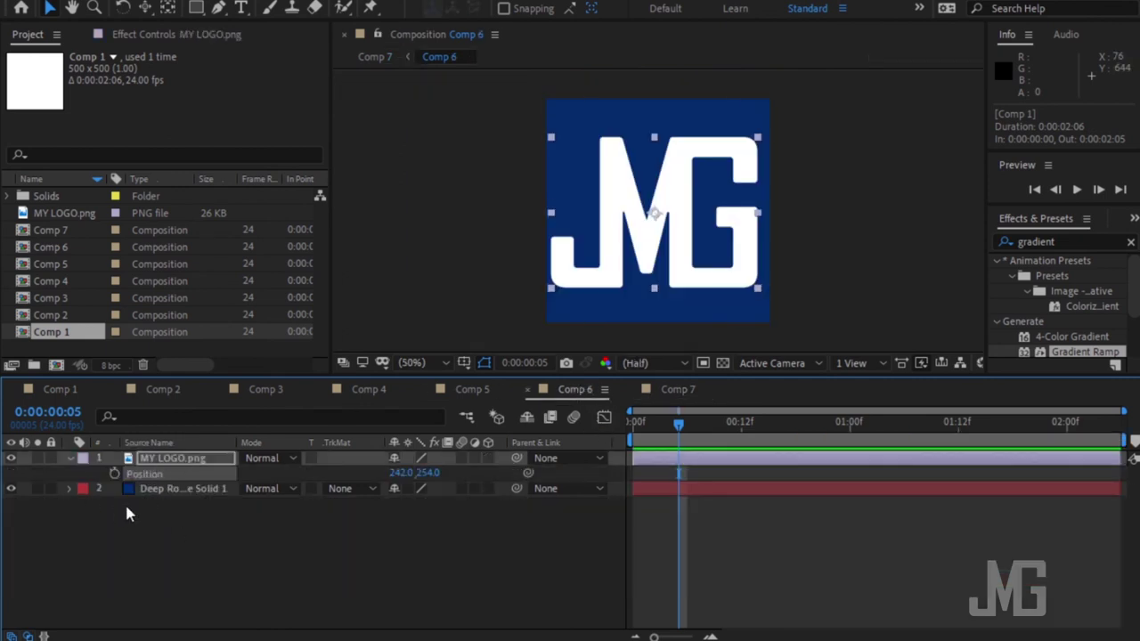
left_click(159, 489)
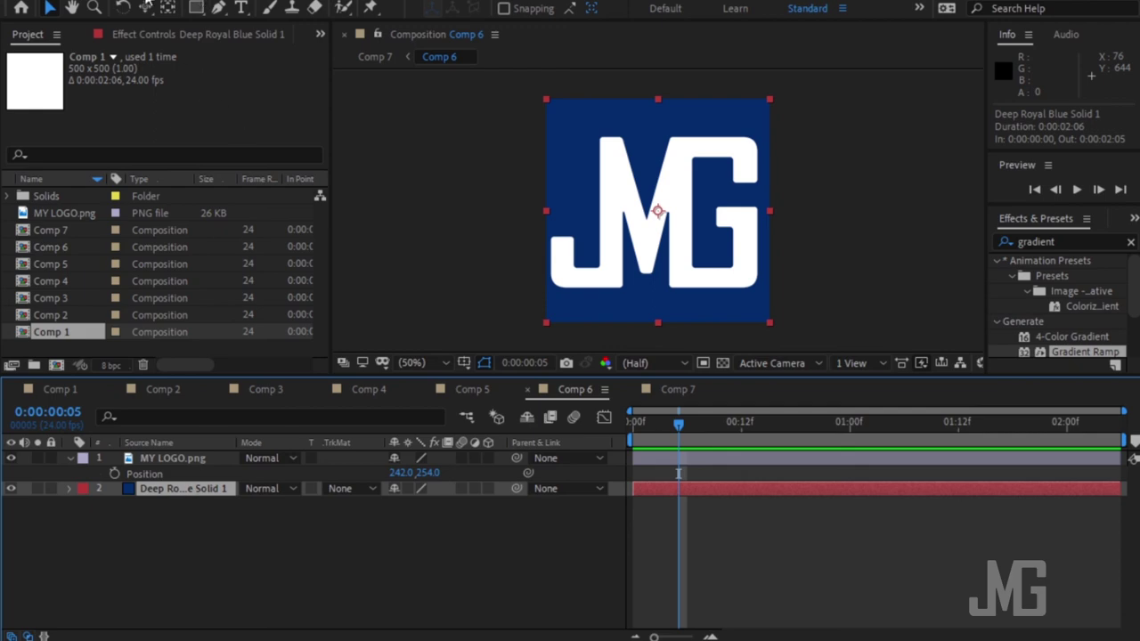
right_click(135, 489)
left_click(198, 29)
left_click_drag(613, 87, 848, 155)
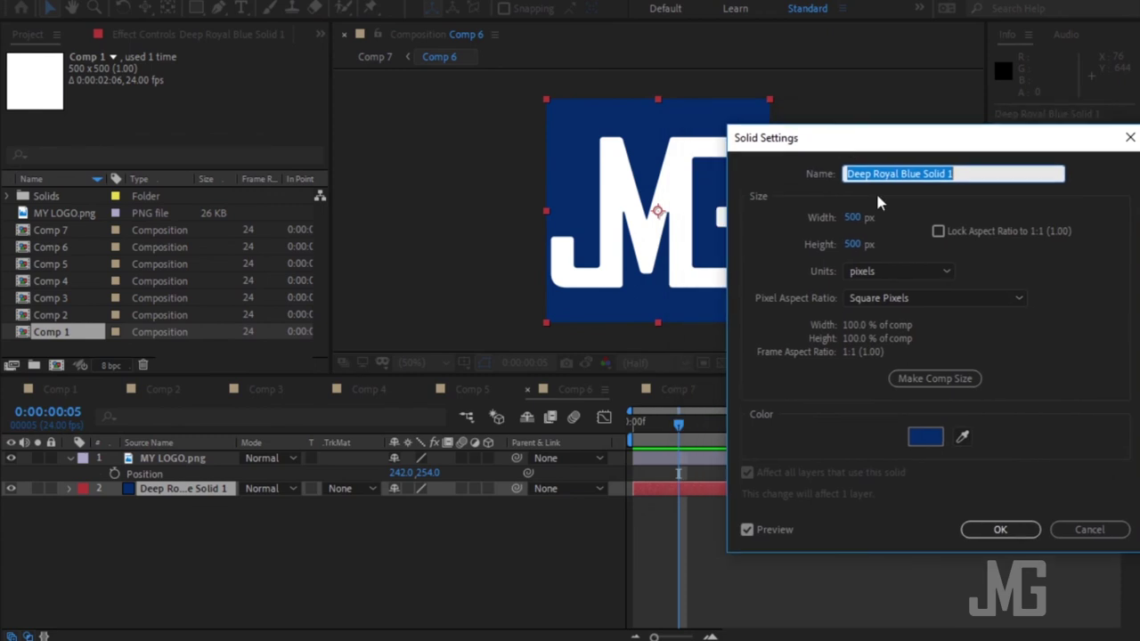
left_click(928, 439)
mouse_move(756, 419)
left_mouse_down()
mouse_move(754, 461)
mouse_move(725, 484)
mouse_move(766, 504)
mouse_move(725, 524)
mouse_move(692, 476)
mouse_move(793, 460)
mouse_move(754, 482)
mouse_move(791, 461)
left_mouse_up()
left_click(1038, 339)
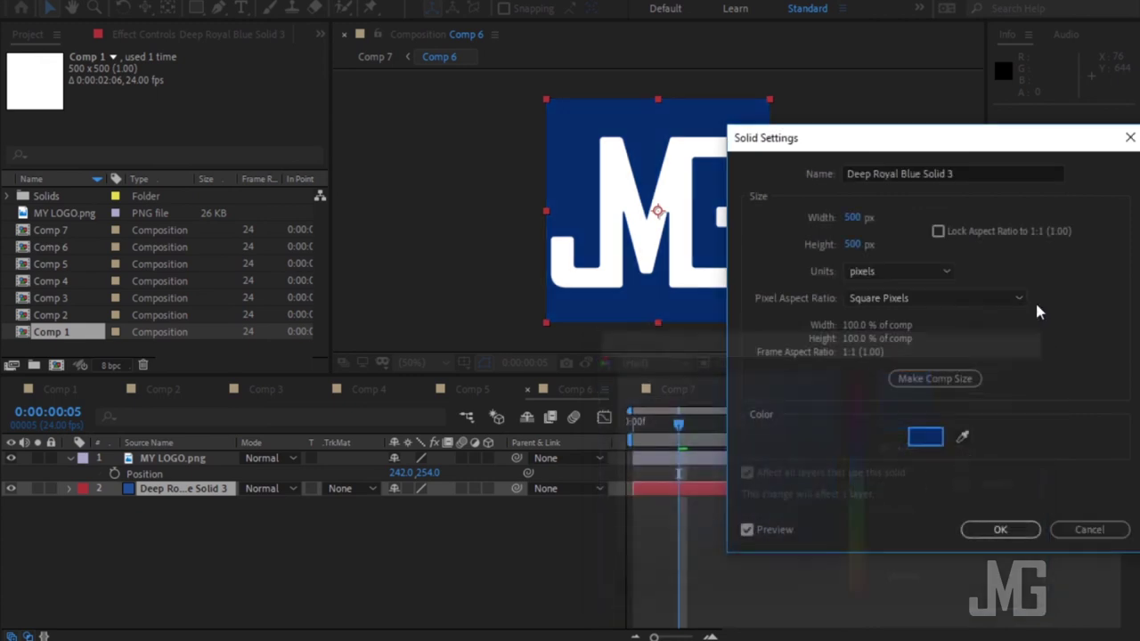
left_click(1129, 139)
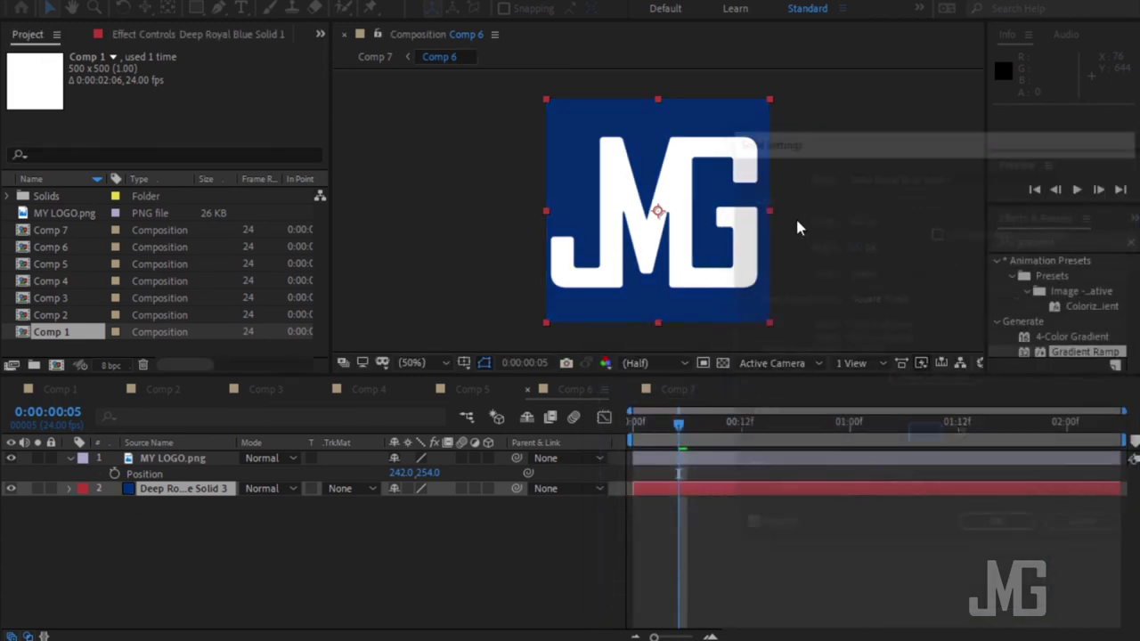
left_click(675, 385)
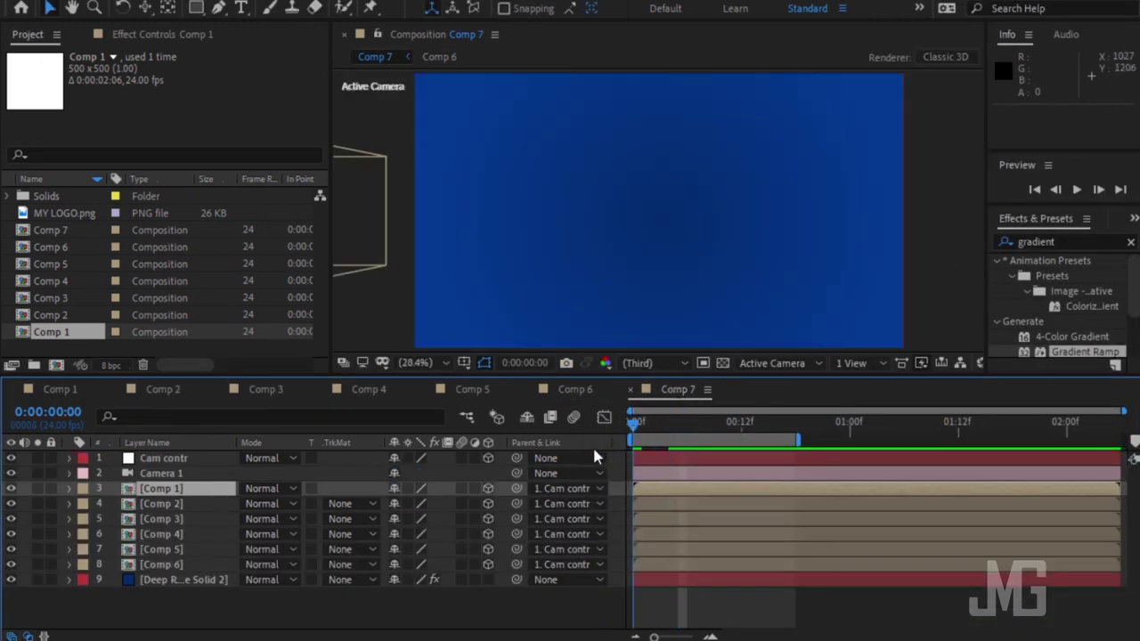
key("space")
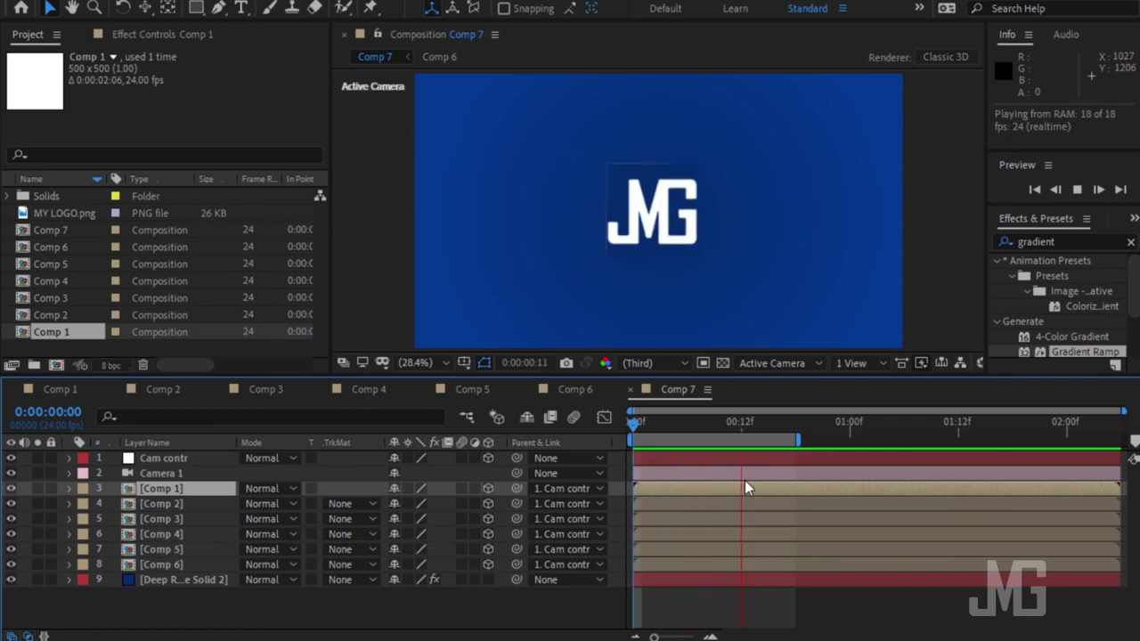
Stop the JMG logo cube preview, enlarge the Comp 7 viewer, and select the blue gradient background.
key("space")
left_click_drag(748, 381, 750, 488)
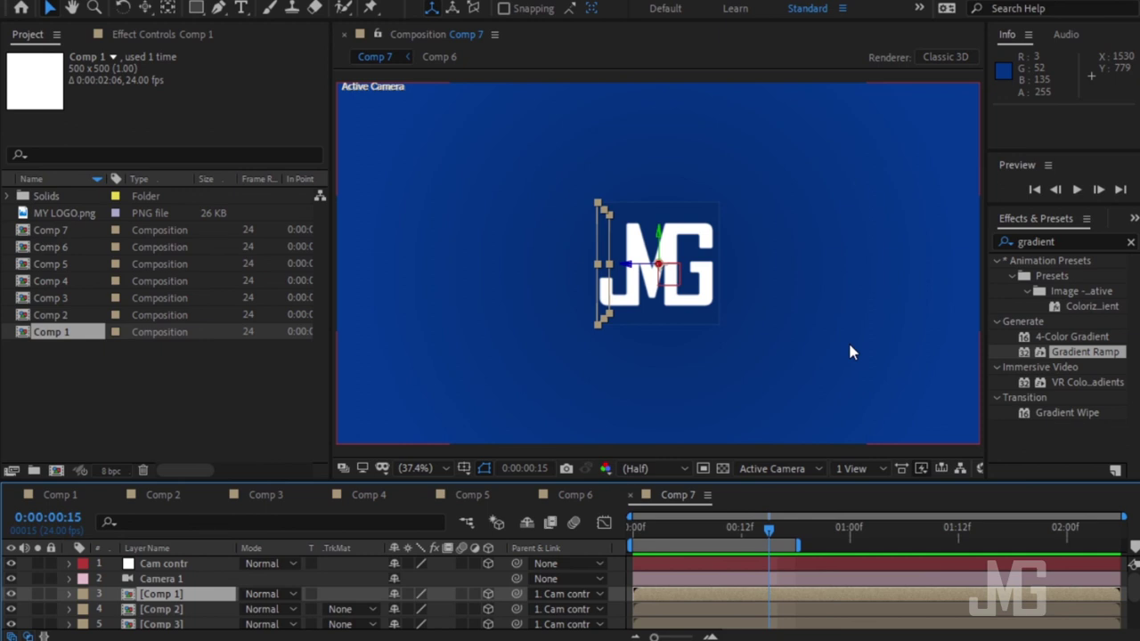
left_click(856, 317)
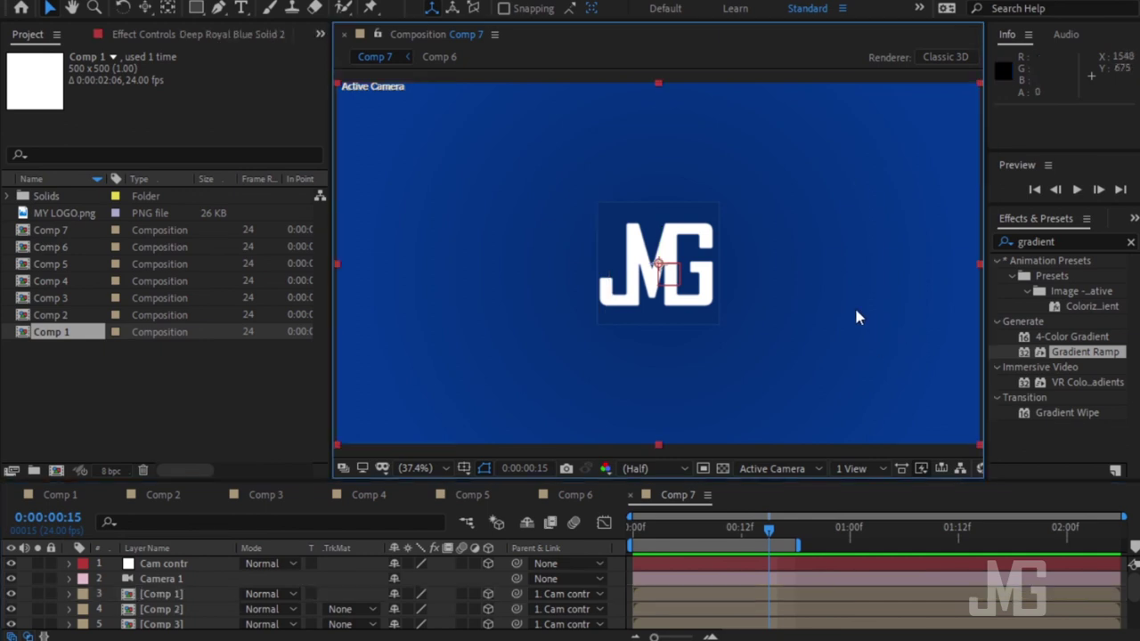